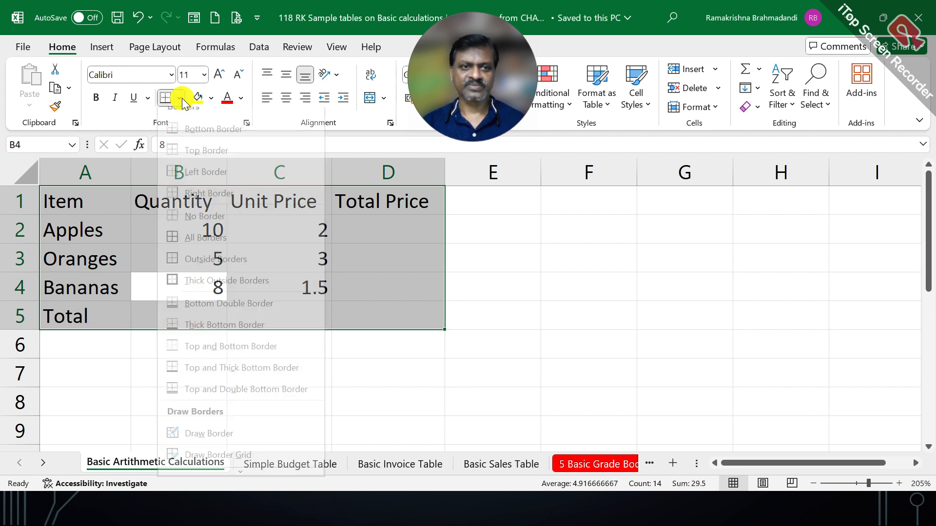
# Apply all borders to the table range A1:D5.
pyautogui.click(204, 245)
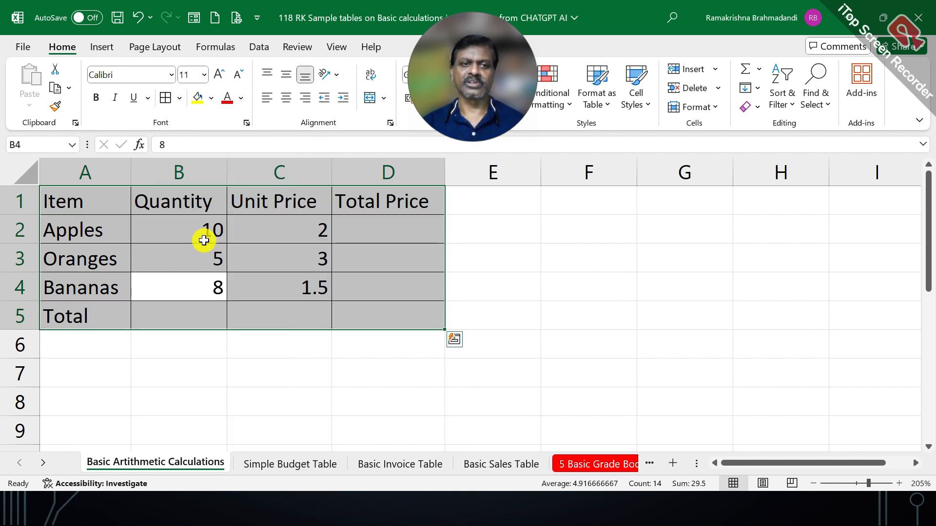
pyautogui.click(237, 251)
# Give the header row A1:D1 a light grey fill and bold text.
pyautogui.moveTo(102, 203); pyautogui.dragTo(346, 200)
pyautogui.click(209, 99)
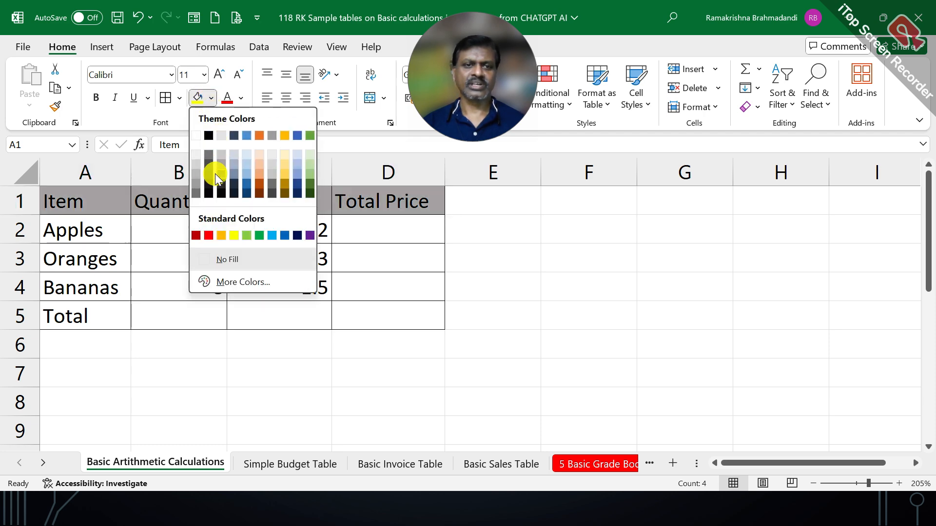
pyautogui.click(198, 163)
pyautogui.click(104, 101)
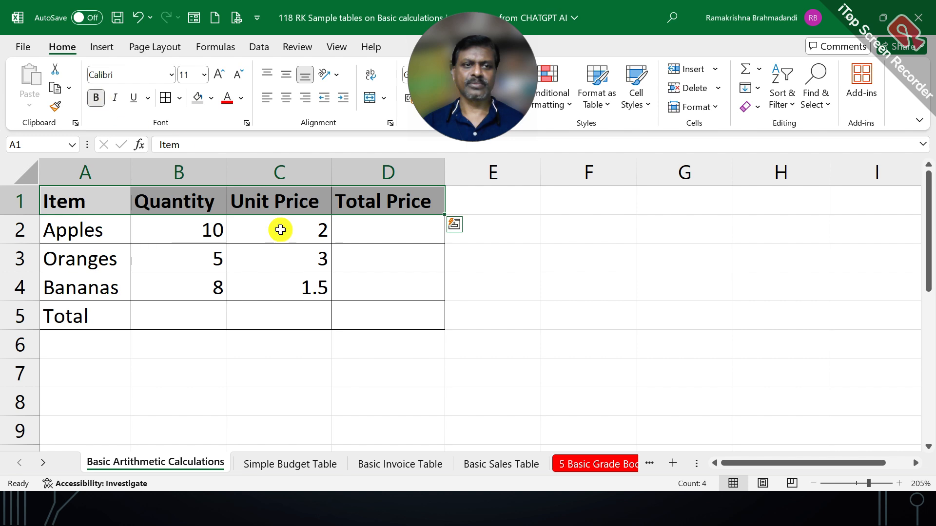
pyautogui.click(293, 288)
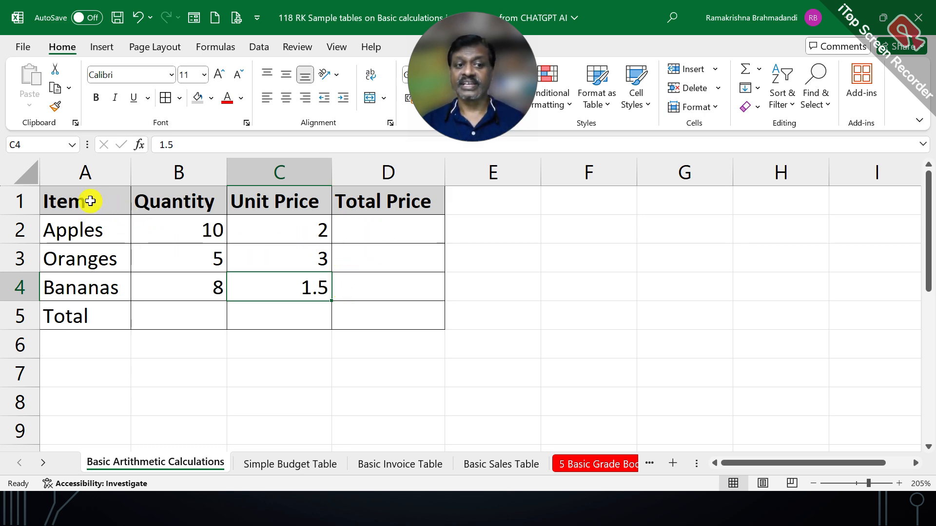
# Examine the Item, Quantity, Unit Price and Total Price columns, and the individual cells of the Apples row.
pyautogui.moveTo(90, 201); pyautogui.dragTo(358, 316)
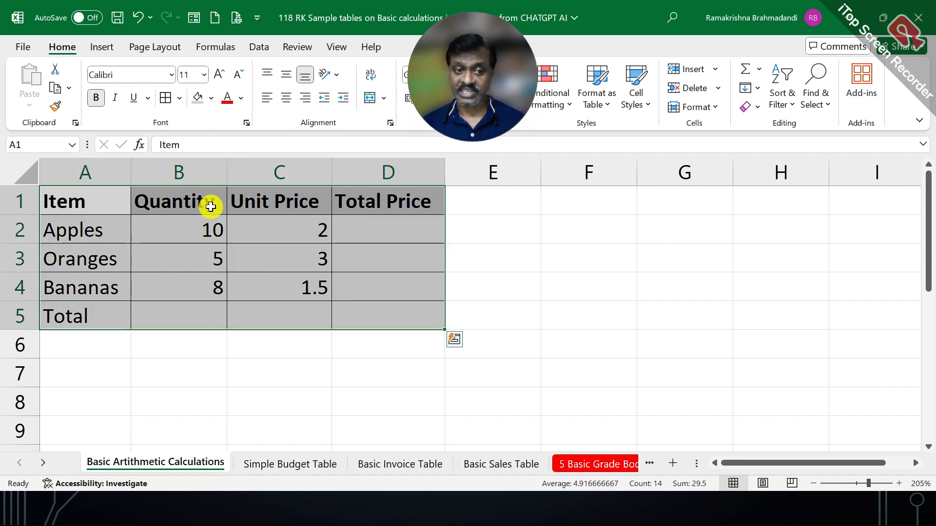
pyautogui.moveTo(95, 202); pyautogui.dragTo(94, 286)
pyautogui.moveTo(188, 211); pyautogui.dragTo(194, 277)
pyautogui.moveTo(271, 199); pyautogui.dragTo(274, 281)
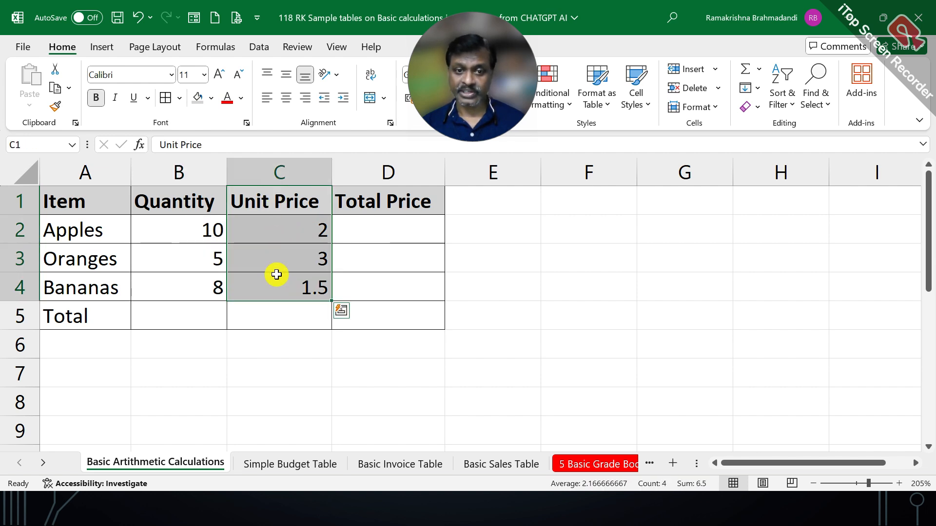
pyautogui.moveTo(376, 195); pyautogui.dragTo(376, 277)
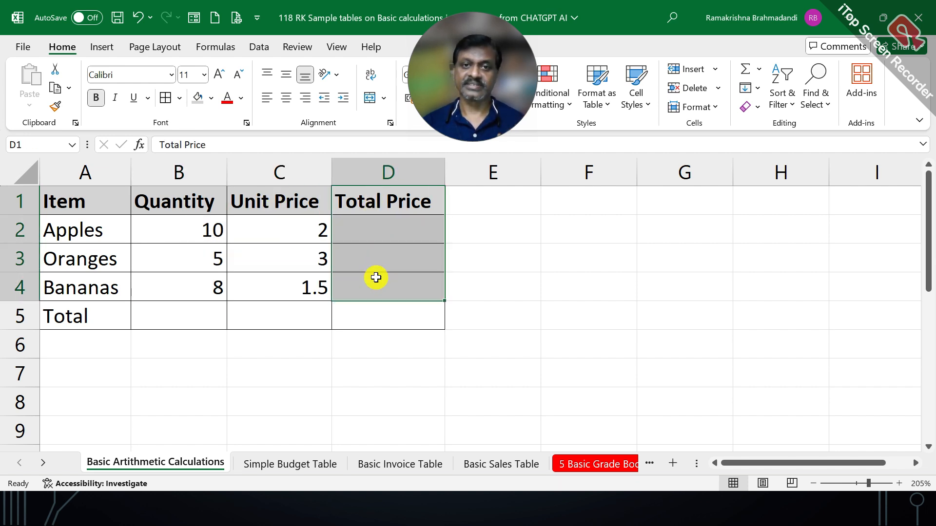
pyautogui.click(95, 230)
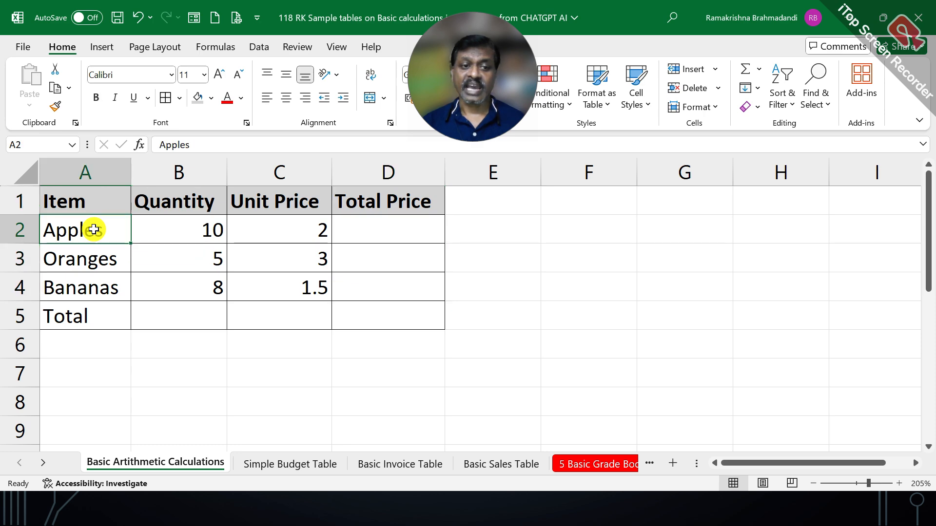
pyautogui.click(176, 230)
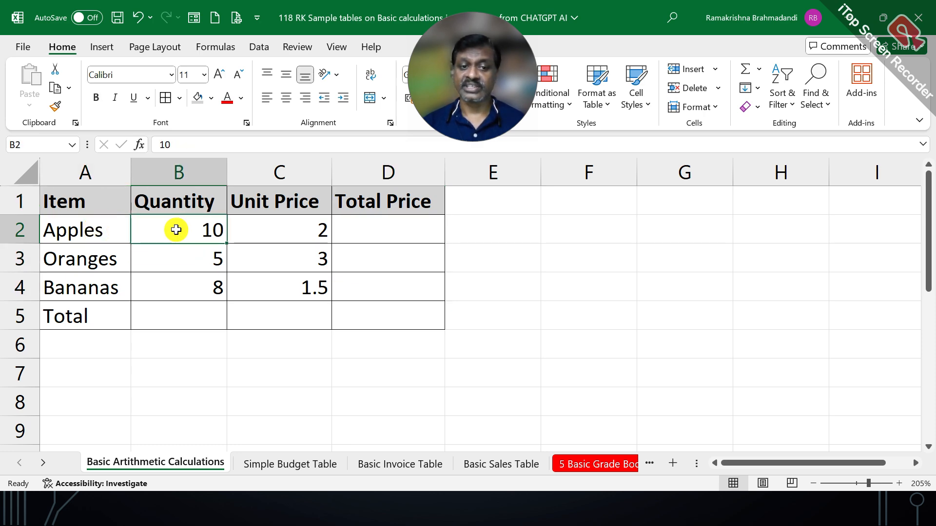
pyautogui.click(263, 229)
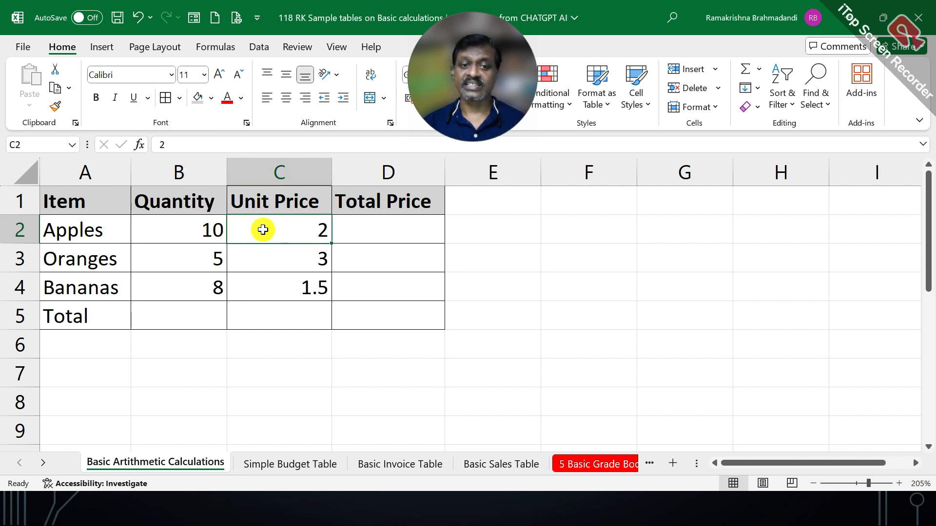
pyautogui.click(370, 233)
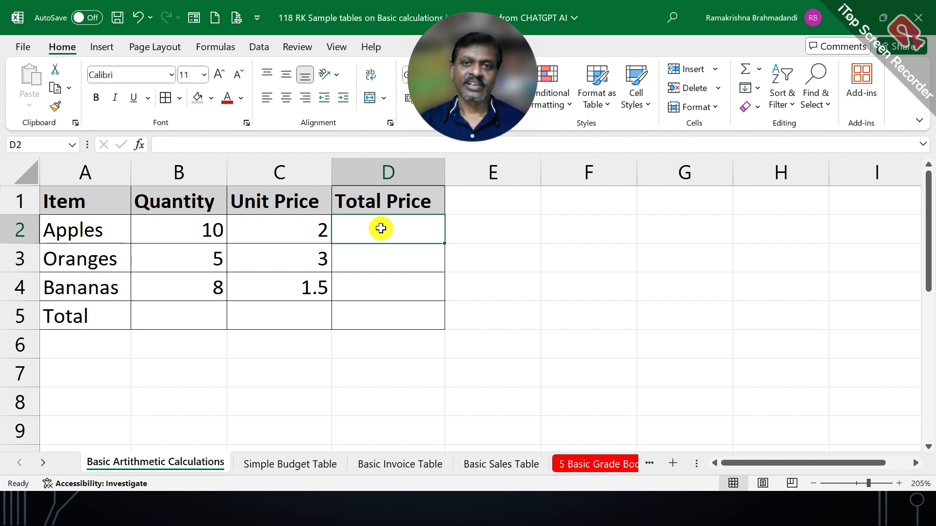
# Enter =SUMPRODUCT(B2:B4,C2:C4) in D5 to total quantity times unit price.
pyautogui.click(378, 313)
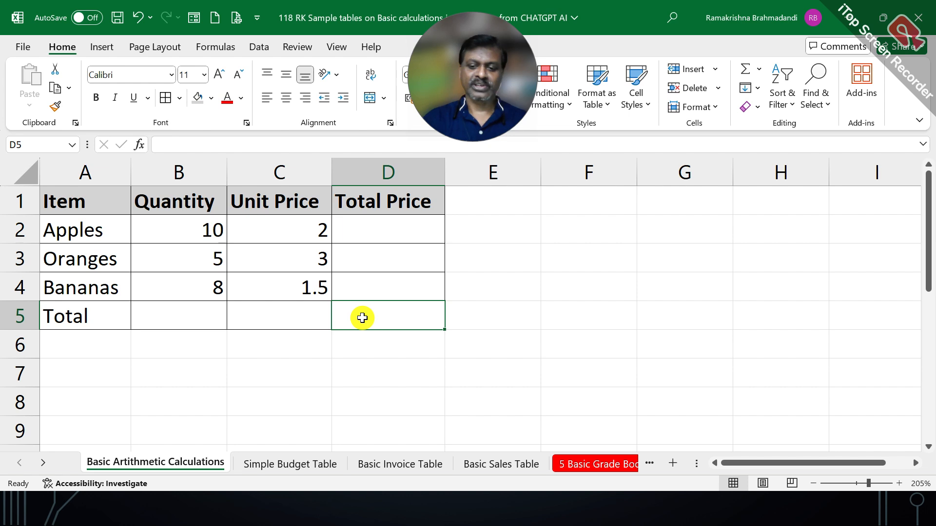
pyautogui.write('=SU')
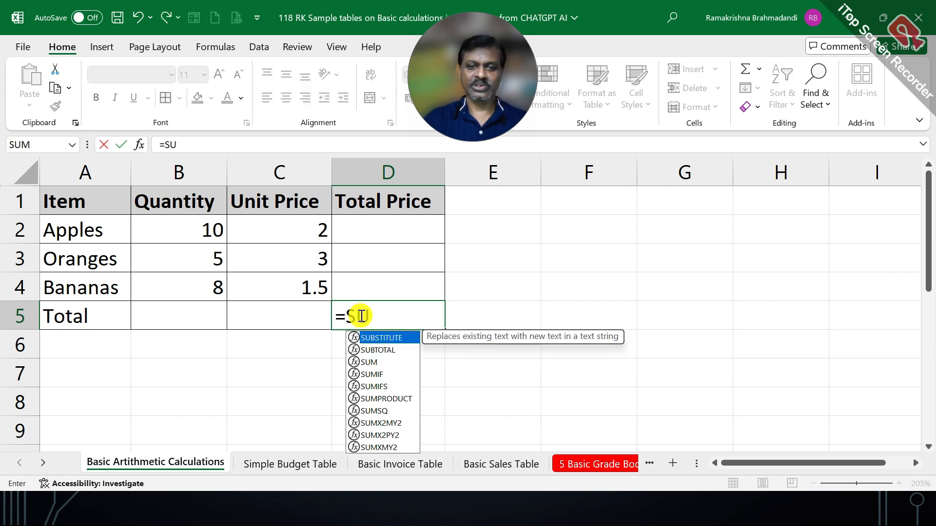
pyautogui.write('MPRODUCT(')
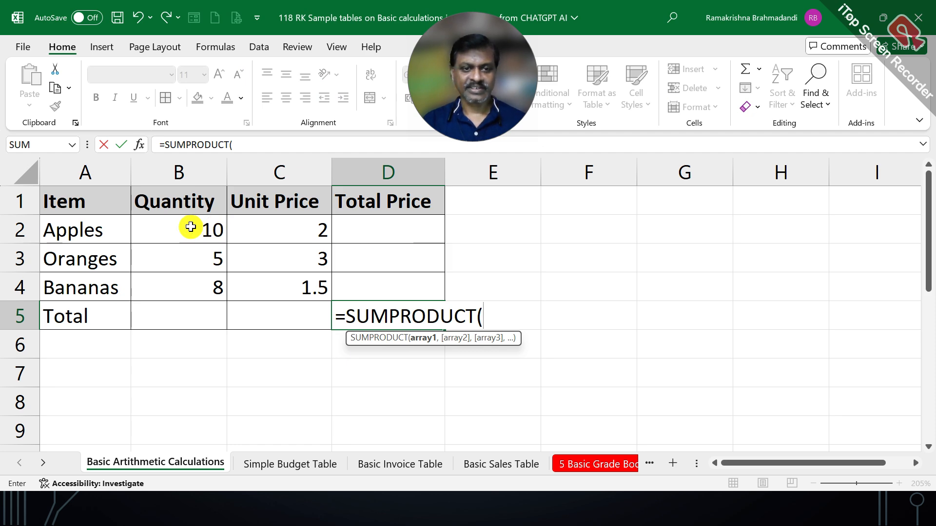
pyautogui.moveTo(190, 226); pyautogui.dragTo(188, 273)
pyautogui.write(',')
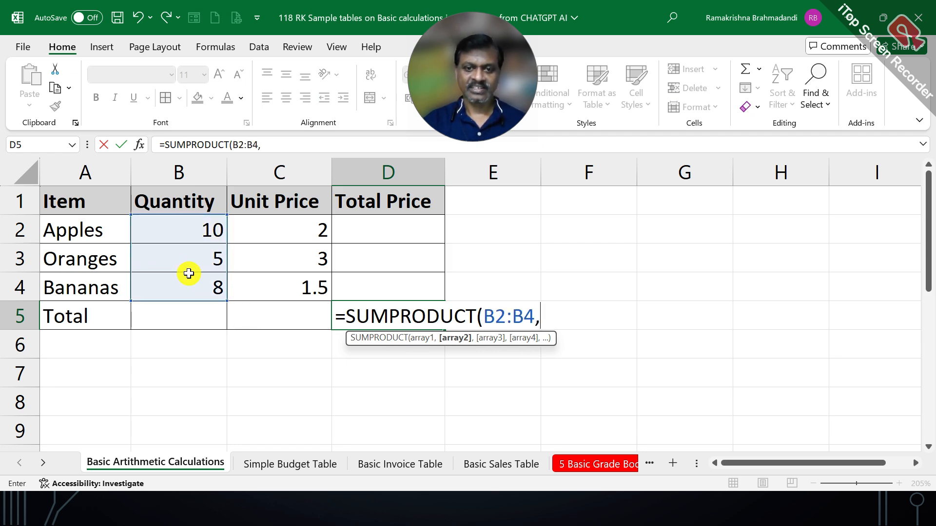
pyautogui.moveTo(245, 235); pyautogui.dragTo(256, 287)
pyautogui.press('Return')
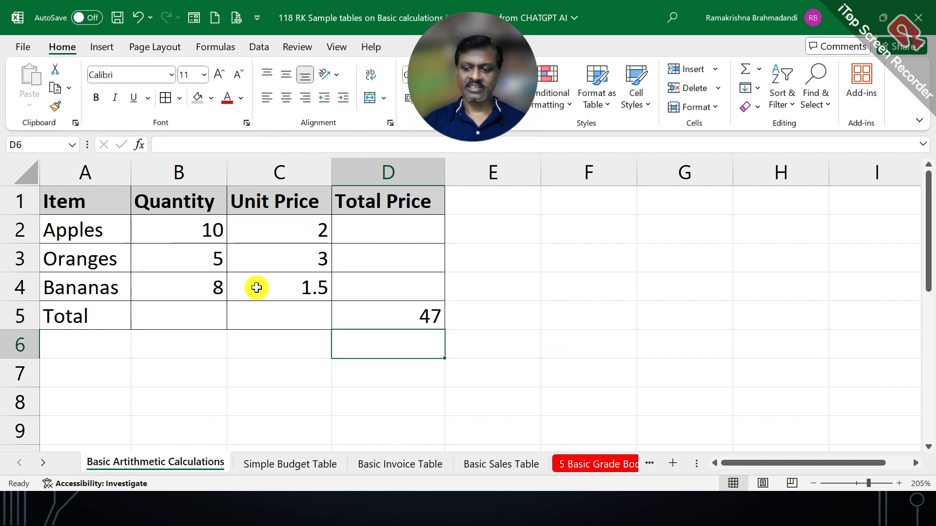
# Move the SUMPRODUCT formula from D5 to F5, outside the table.
pyautogui.click(388, 303)
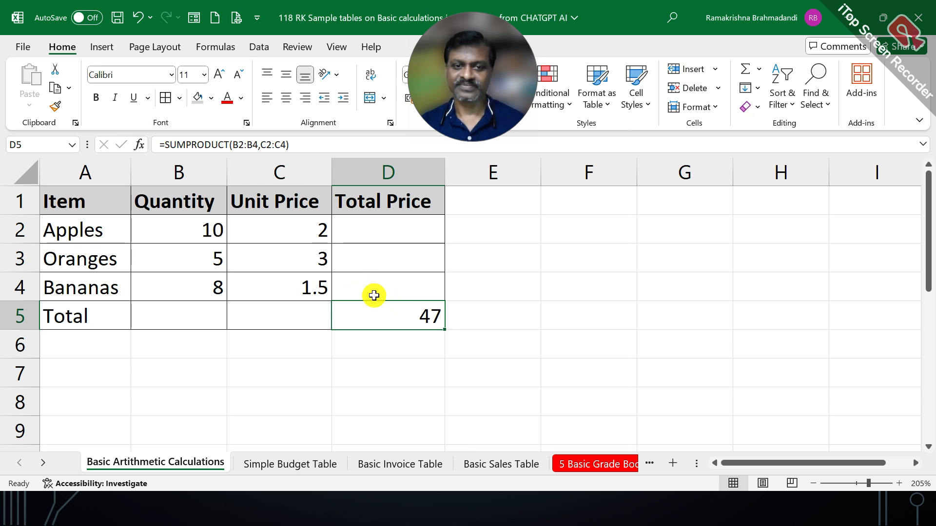
pyautogui.moveTo(401, 301); pyautogui.dragTo(575, 313)
pyautogui.click(389, 306)
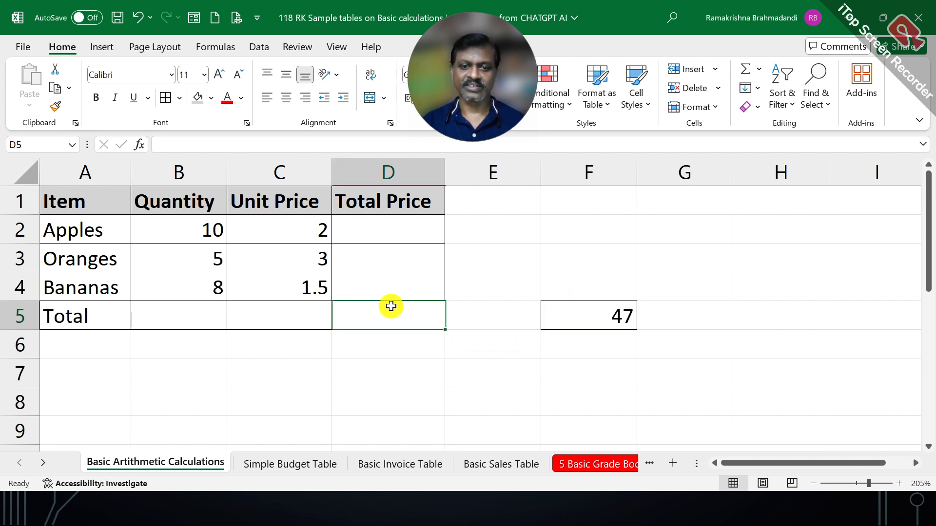
# Calculate the total price for Apples in D2 with the formula =B2*C2.
pyautogui.click(362, 231)
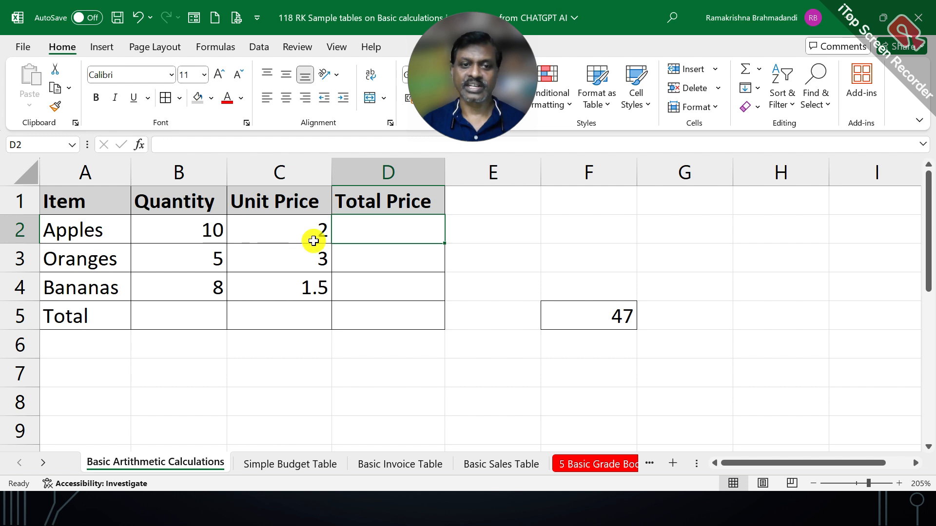
pyautogui.write('=')
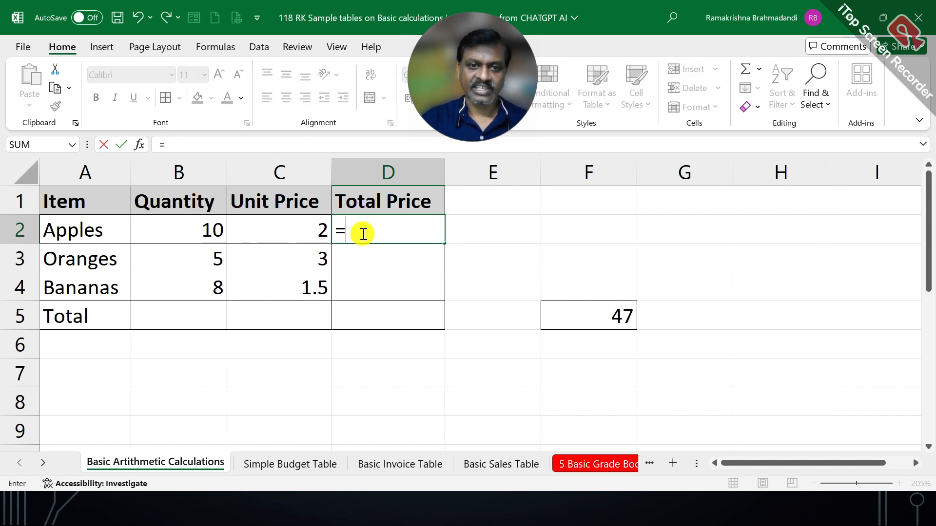
pyautogui.click(205, 220)
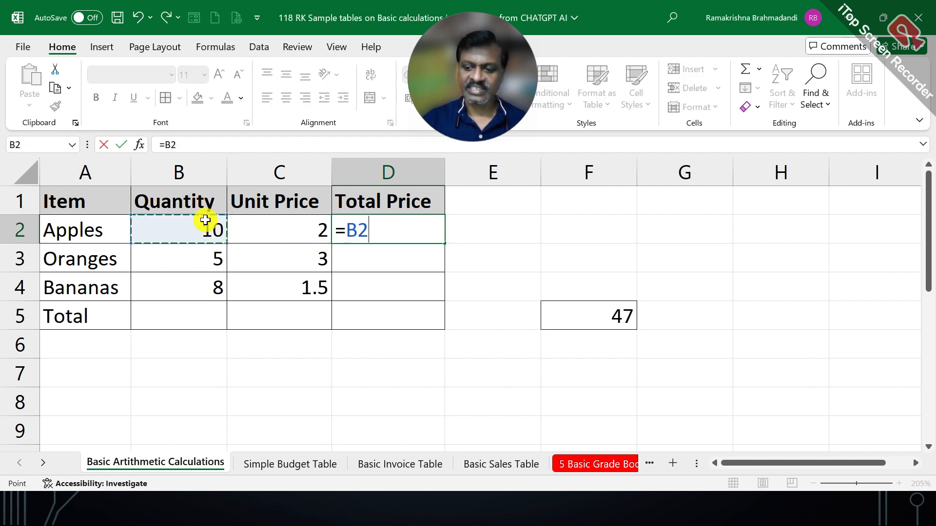
pyautogui.write('*')
pyautogui.click(251, 231)
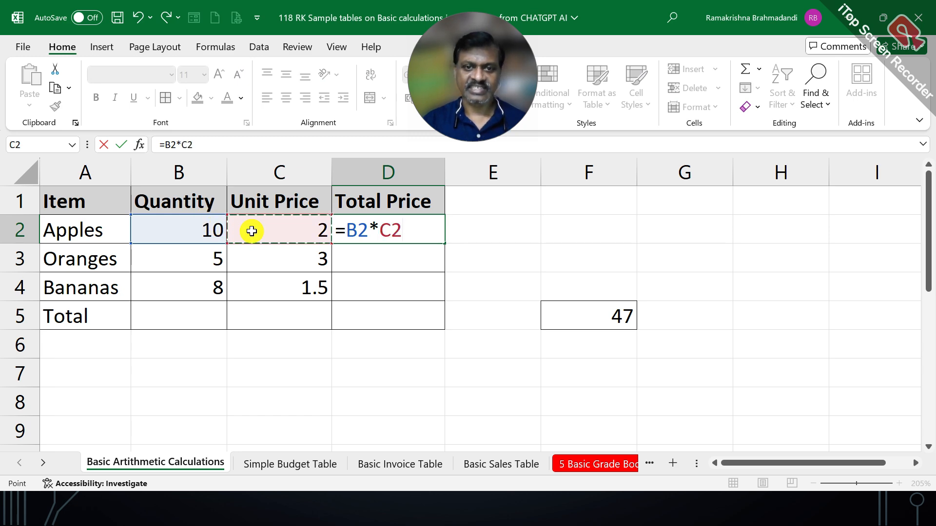
pyautogui.press('Return')
# Fill the total price formula from D2 down to D5.
pyautogui.click(392, 234)
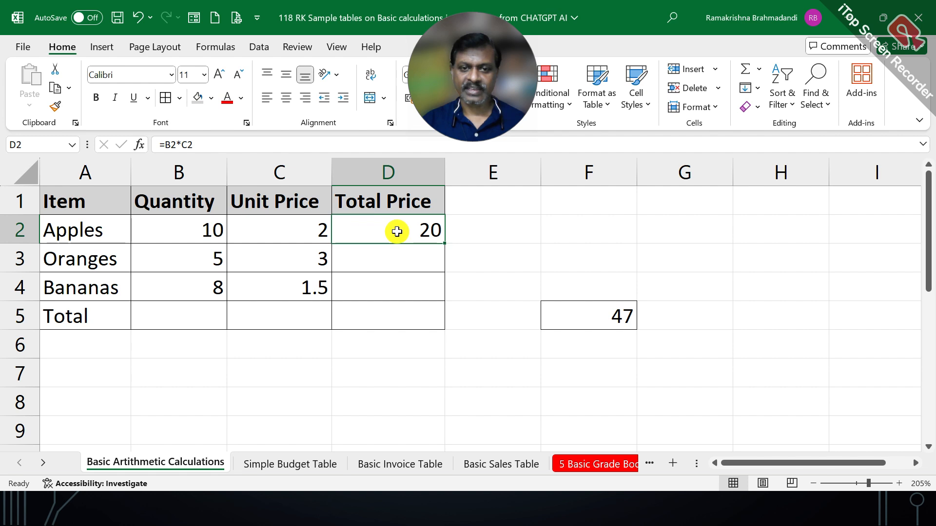
pyautogui.moveTo(440, 238); pyautogui.dragTo(439, 324)
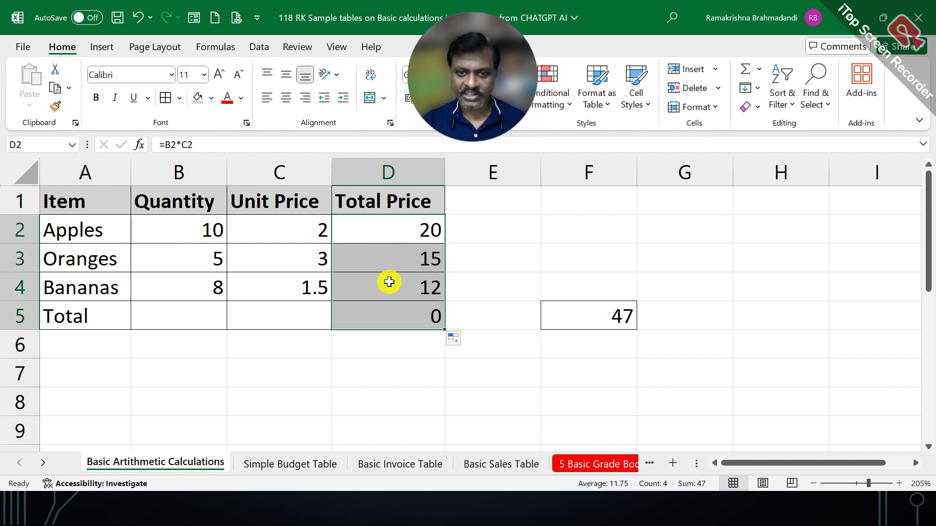
pyautogui.click(389, 282)
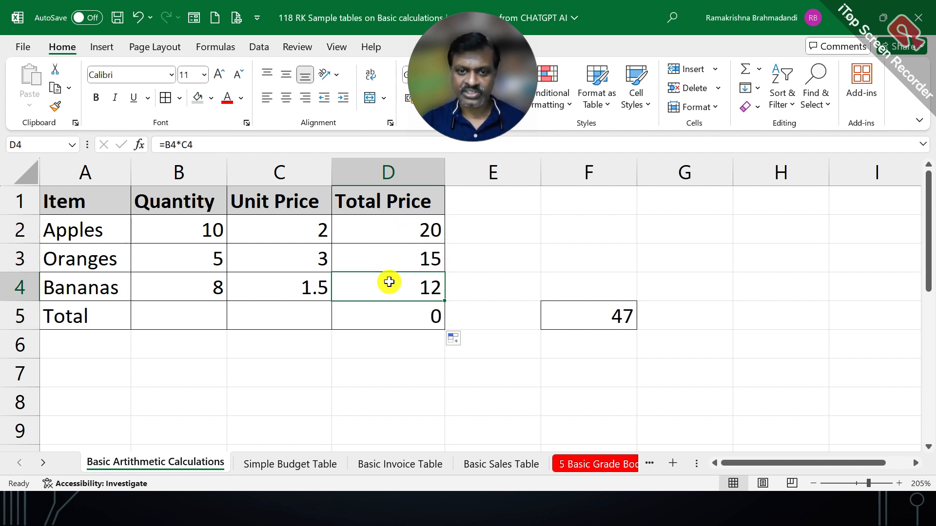
# Try to total the prices in D2:D4 with AutoSum while D5 still holds a formula, and undo the sum.
pyautogui.click(411, 314)
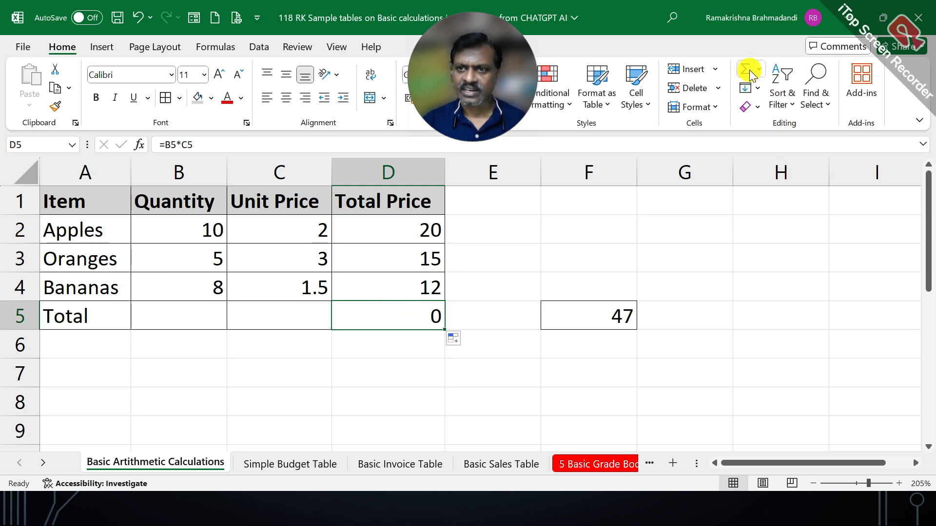
pyautogui.moveTo(417, 230); pyautogui.dragTo(418, 277)
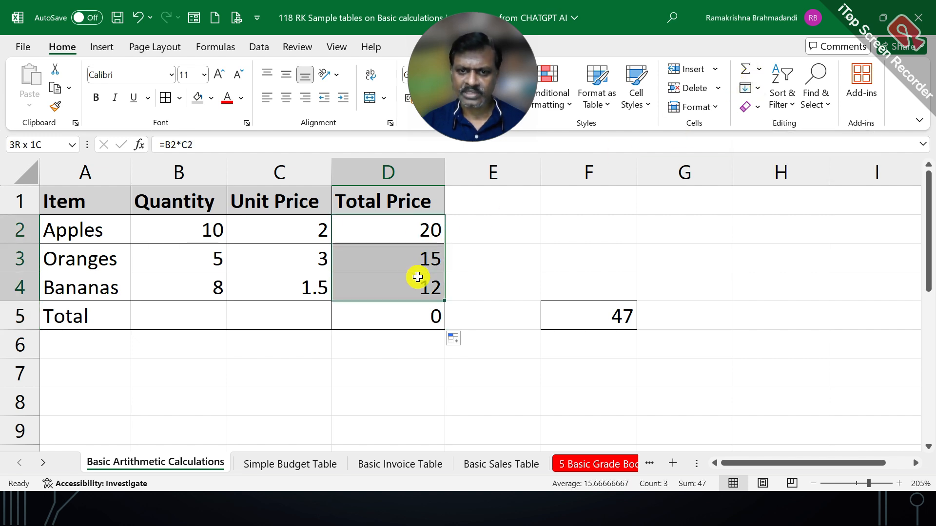
pyautogui.click(745, 68)
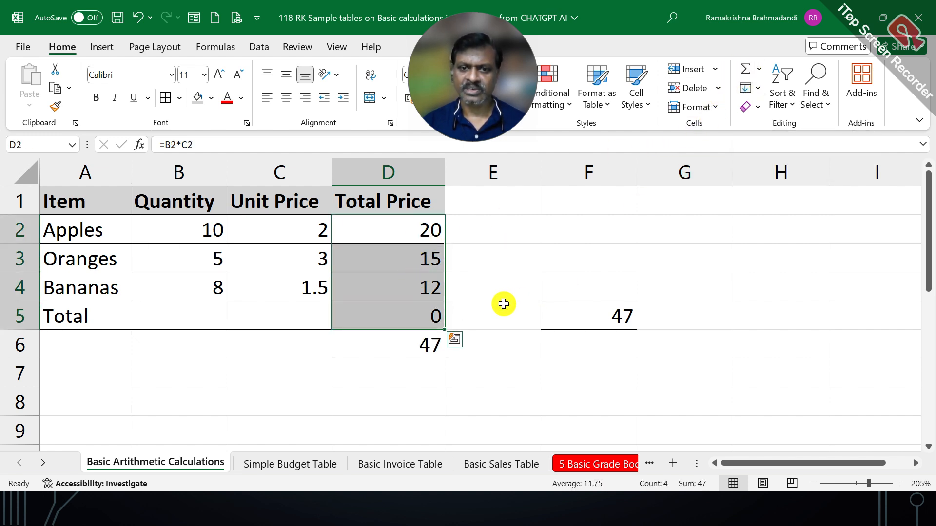
pyautogui.click(422, 317)
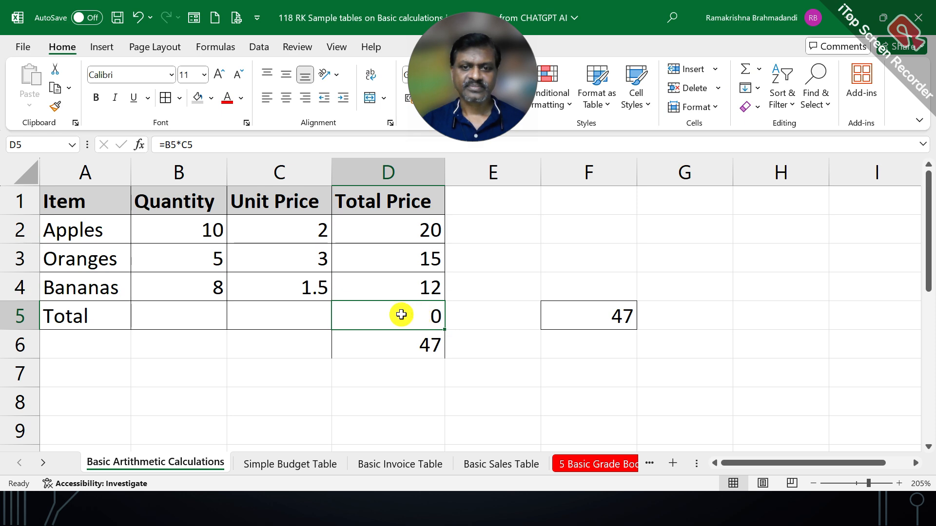
pyautogui.click(138, 17)
# Clear the contents of D5 and total D2:D4 there with AutoSum.
pyautogui.rightClick(371, 320)
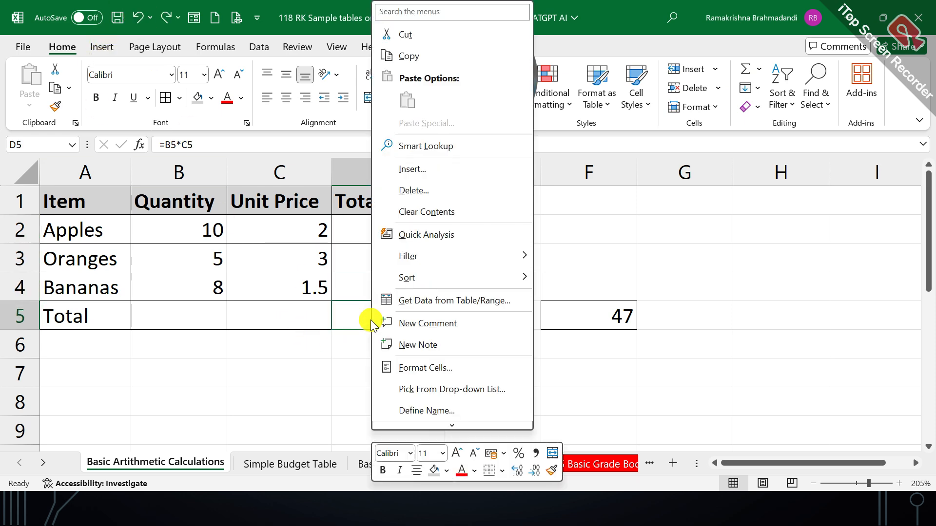
pyautogui.click(426, 212)
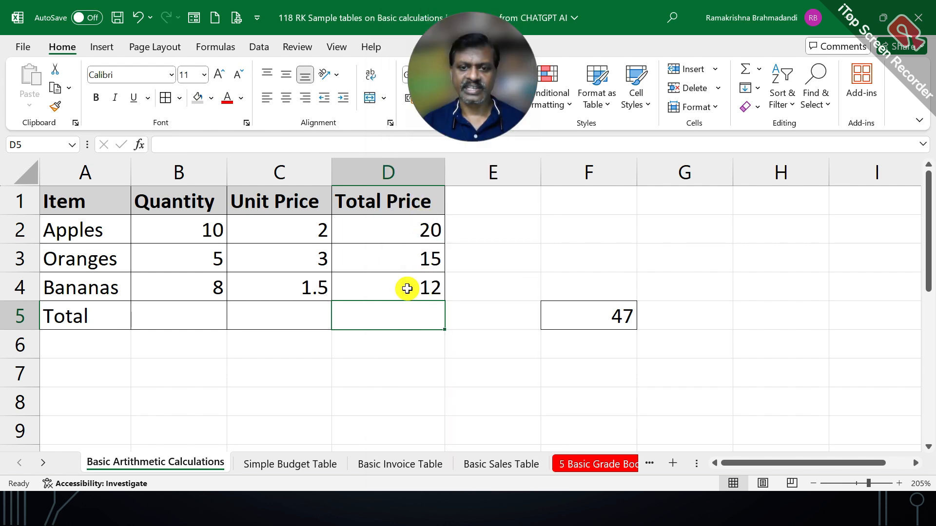
pyautogui.moveTo(416, 229); pyautogui.dragTo(417, 283)
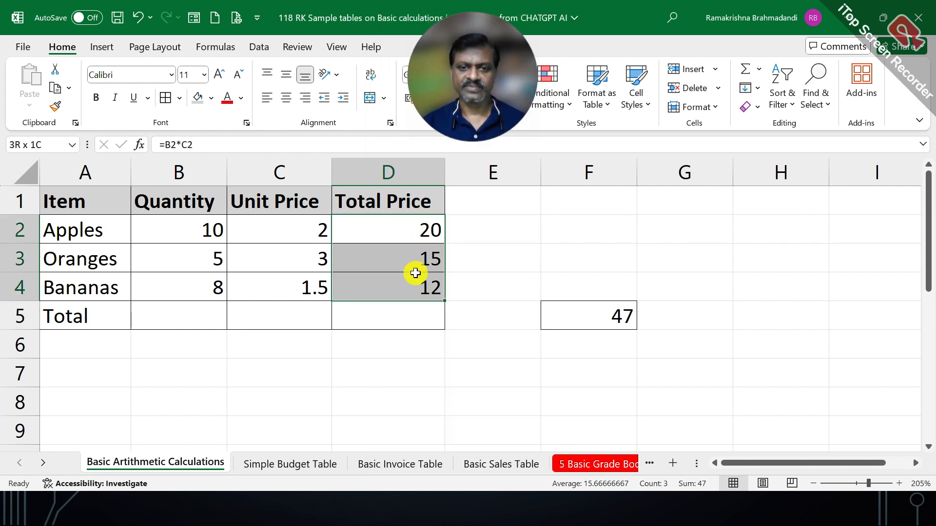
pyautogui.click(745, 69)
pyautogui.click(412, 312)
# Compare the SUMPRODUCT formula in F5 with the SUM formula in D5, and select the empty Quantity total cell B5.
pyautogui.click(582, 315)
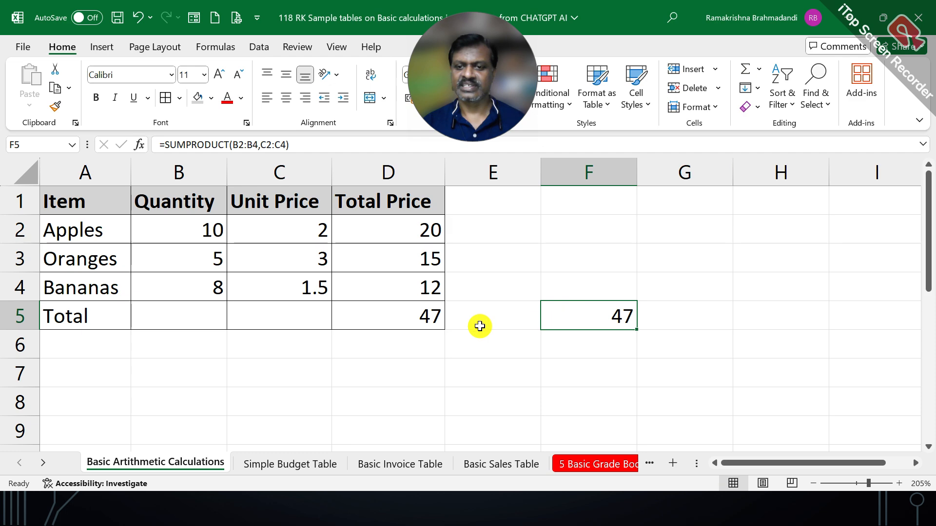
pyautogui.click(416, 314)
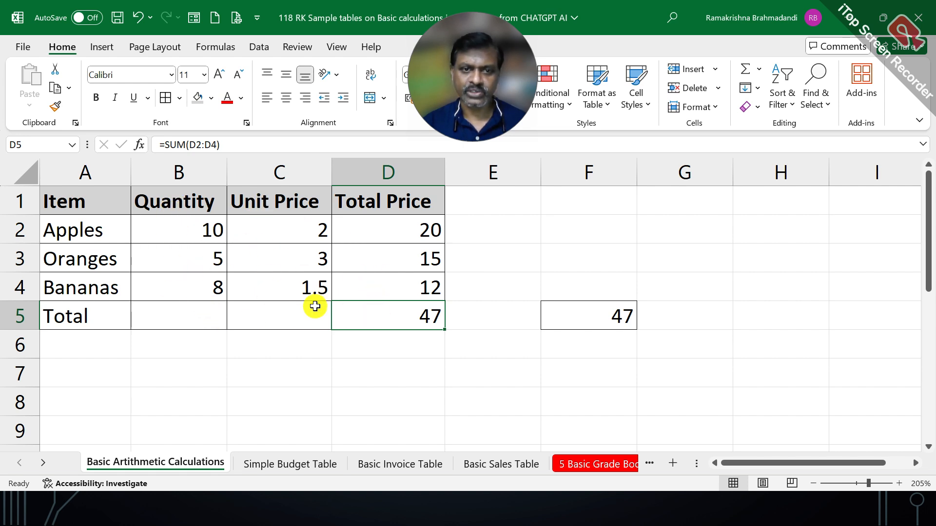
pyautogui.click(190, 305)
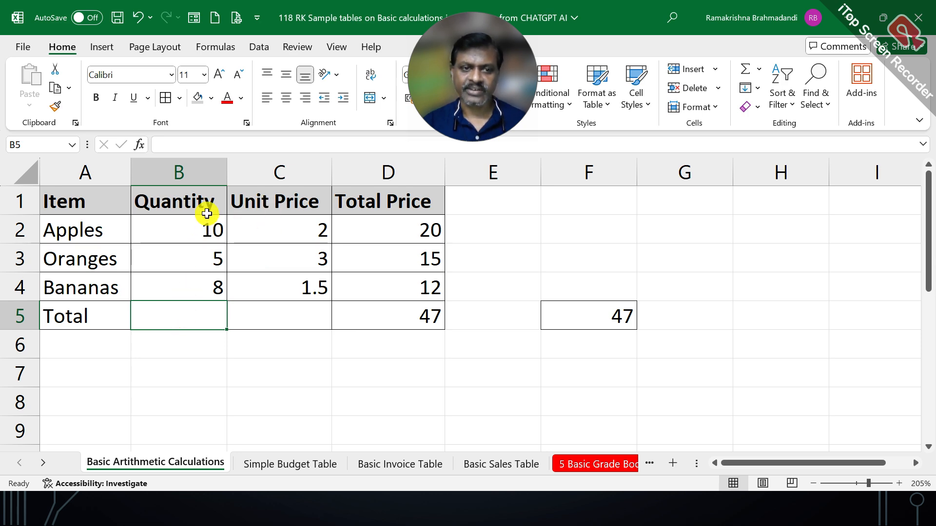
# Total the quantities in B2:B4 into B5 with AutoSum, and check the formulas in B5 and D5.
pyautogui.moveTo(200, 221); pyautogui.dragTo(197, 273)
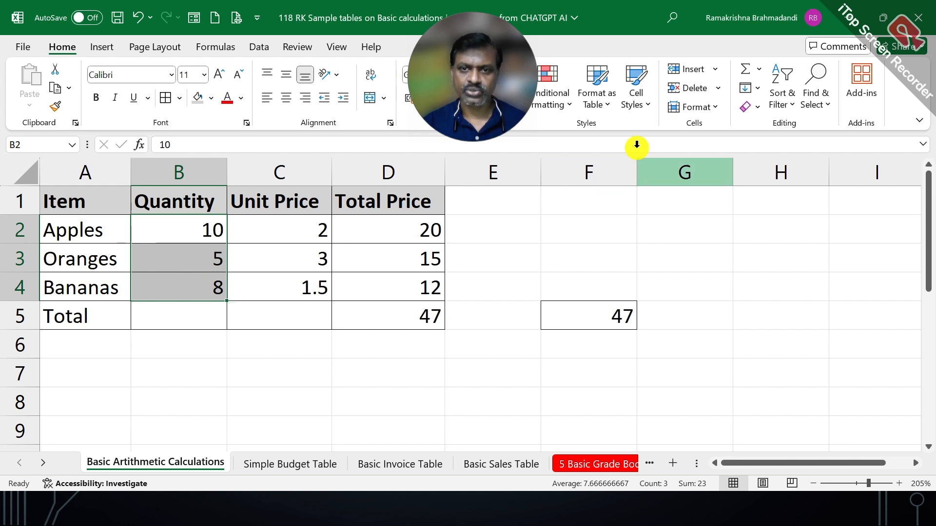
pyautogui.click(742, 74)
pyautogui.click(209, 312)
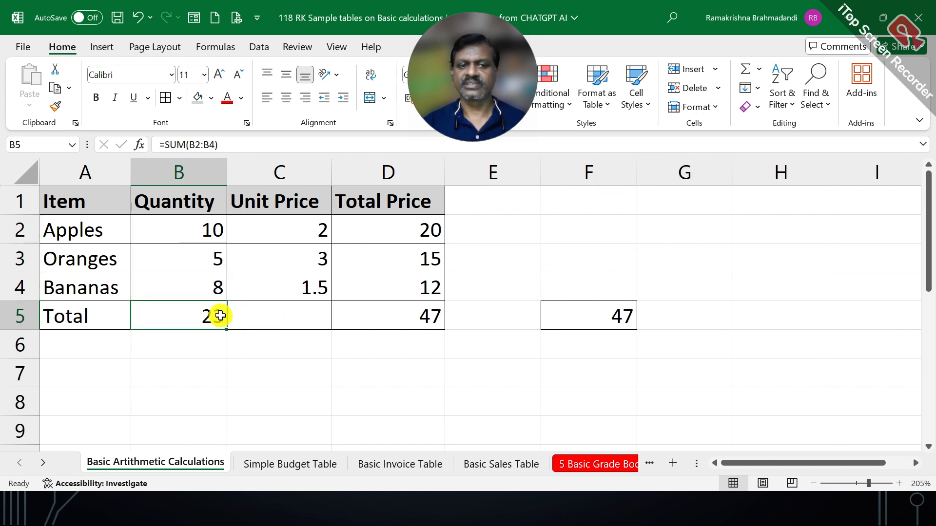
pyautogui.click(398, 316)
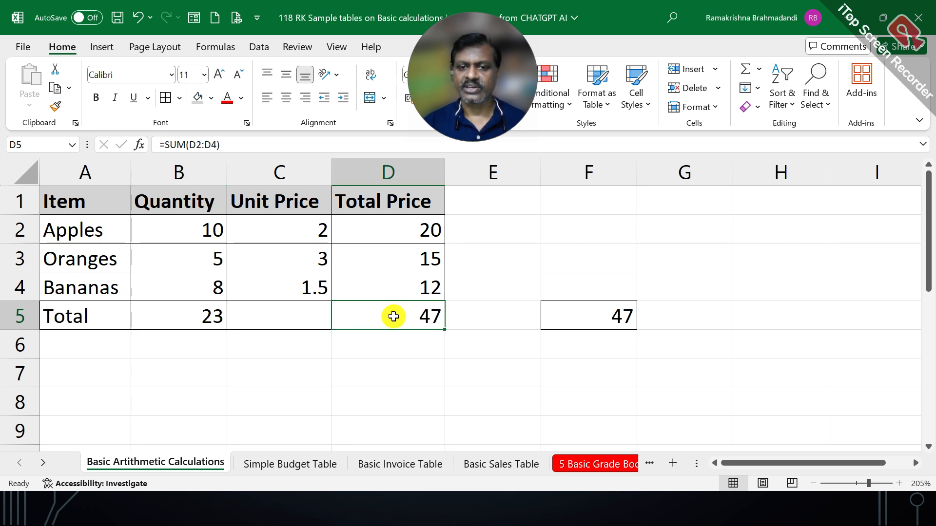
# Make the Total row A5:D5 bold with the same grey fill as the header row.
pyautogui.moveTo(77, 313); pyautogui.dragTo(404, 315)
pyautogui.click(196, 97)
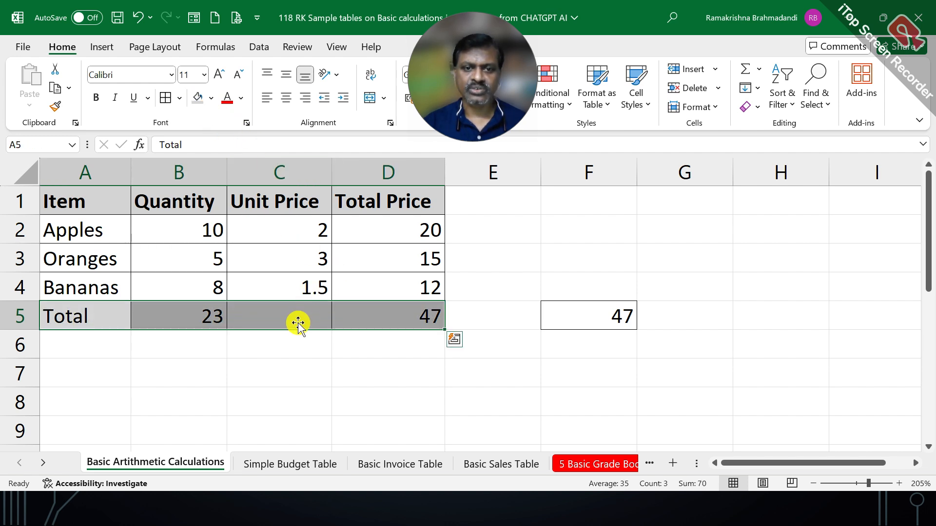
pyautogui.click(98, 99)
pyautogui.click(349, 365)
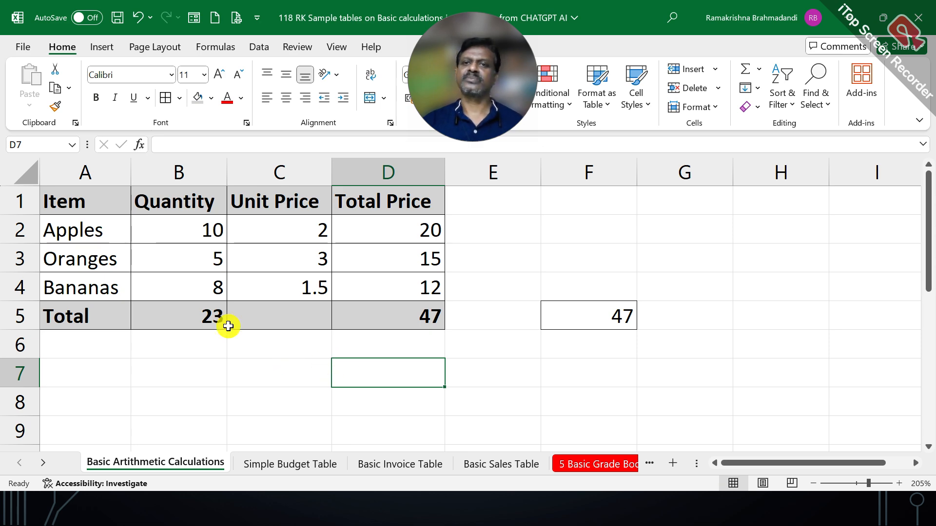
# Apply the grey fill to the item names in A2:A4 and the total prices in D2:D4.
pyautogui.moveTo(81, 229); pyautogui.dragTo(80, 286)
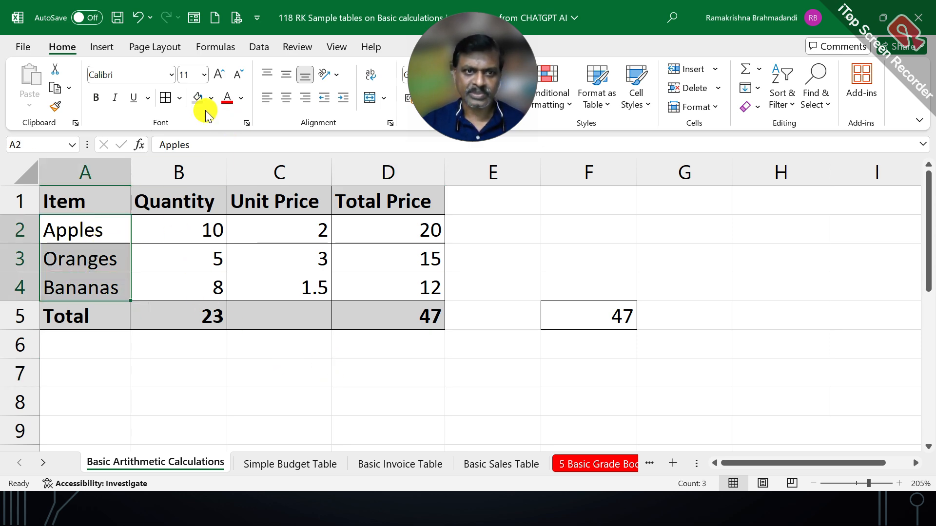
pyautogui.click(196, 98)
pyautogui.click(273, 262)
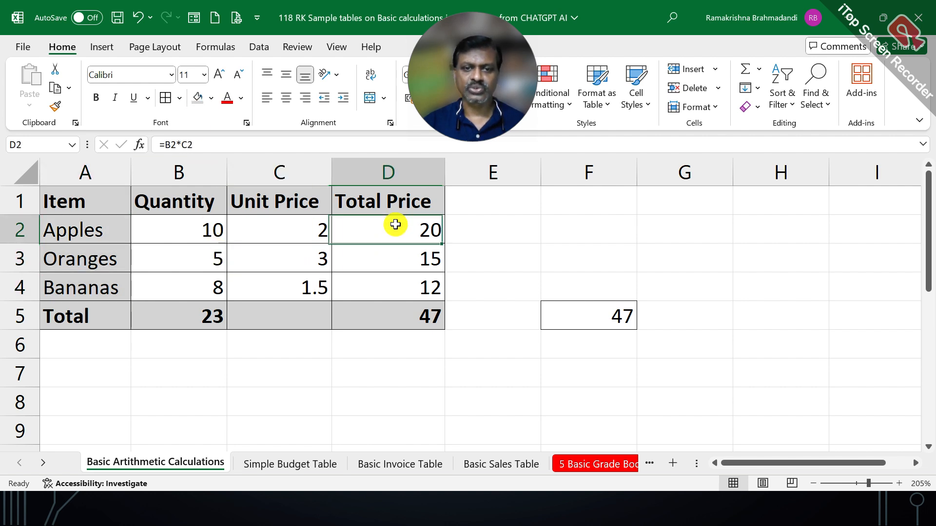
pyautogui.moveTo(397, 225); pyautogui.dragTo(397, 280)
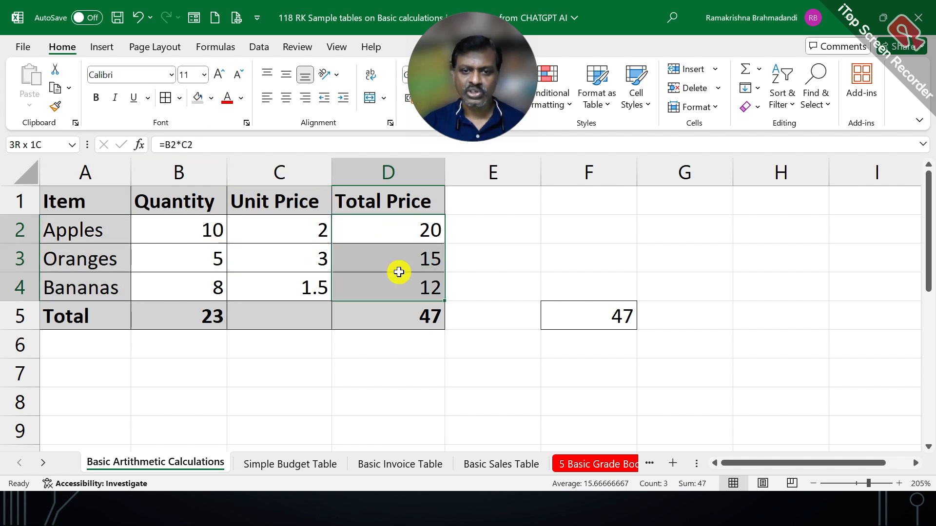
pyautogui.click(195, 97)
pyautogui.click(402, 356)
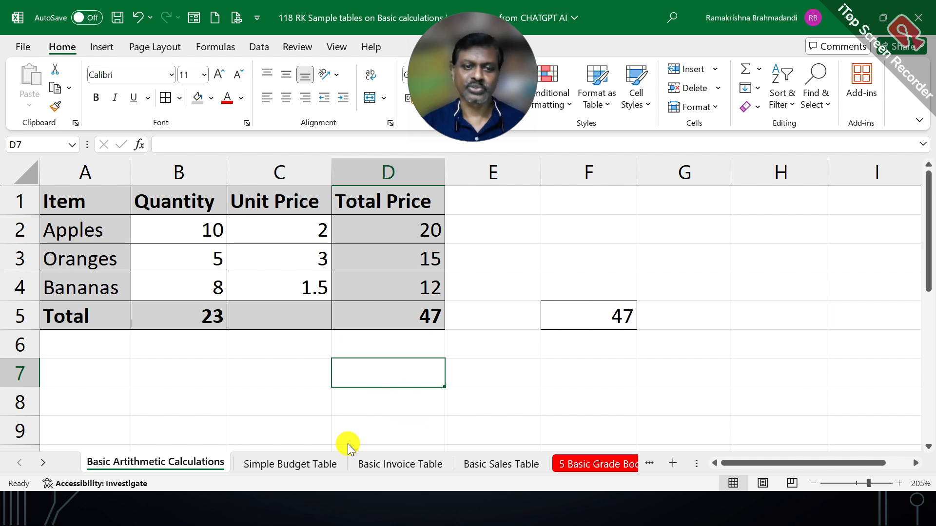
# Open the Simple Budget Table sheet and zoom it in to 175%.
pyautogui.click(309, 463)
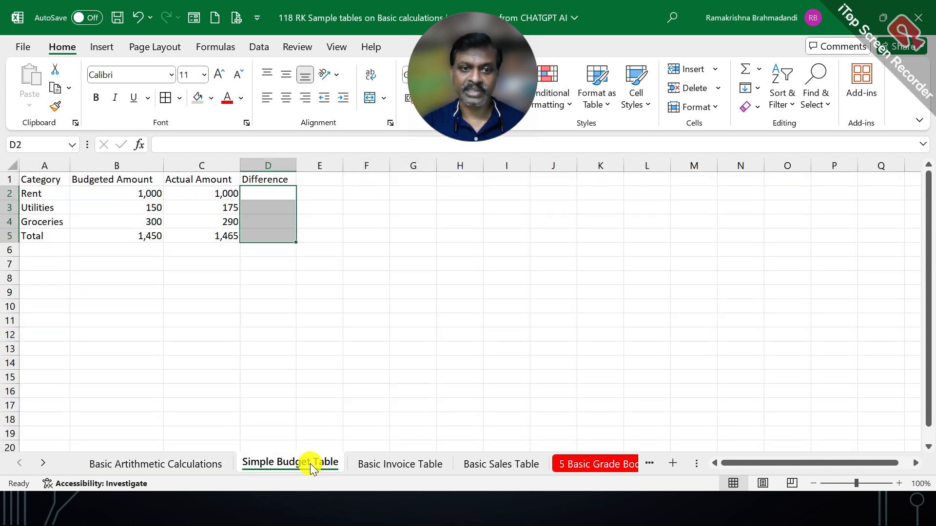
pyautogui.click(188, 205)
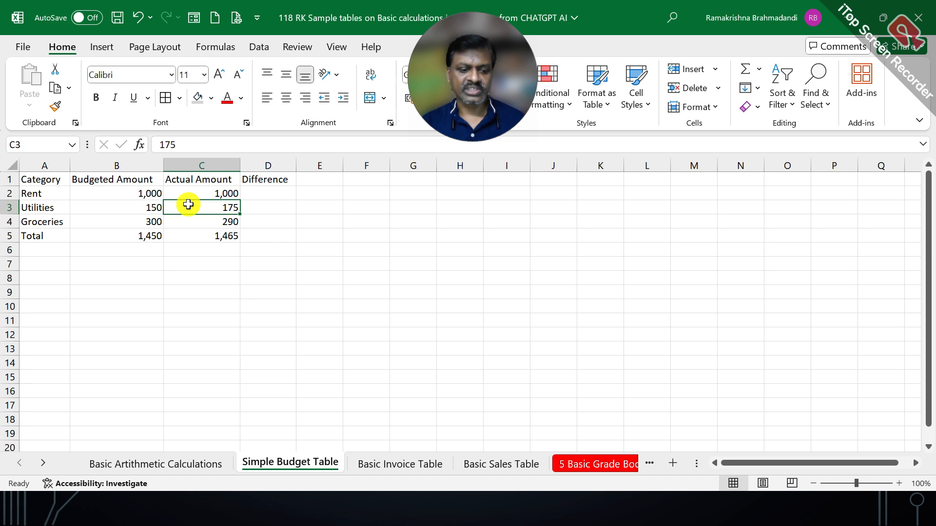
pyautogui.scroll(5, 188, 204)
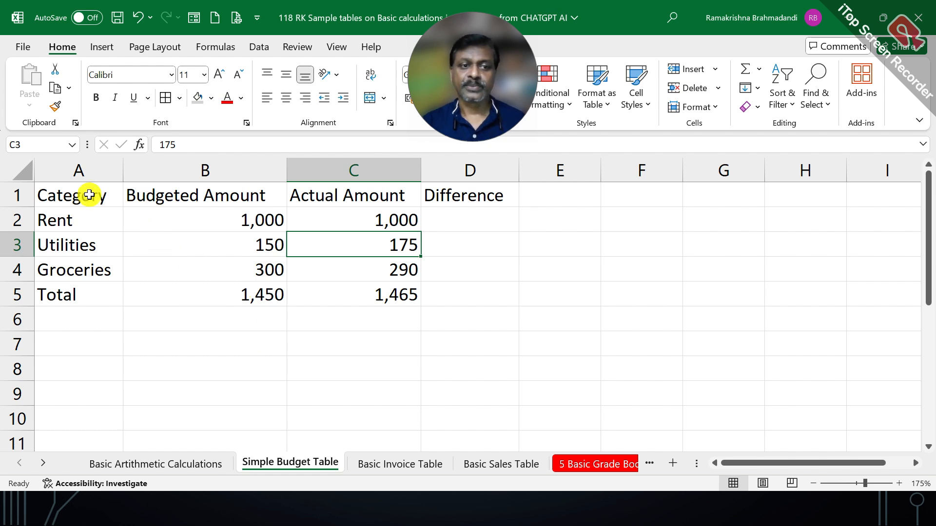
# Compare the formatted table on the Basic Artithmetic Calculations sheet with the plain Simple Budget Table.
pyautogui.click(218, 464)
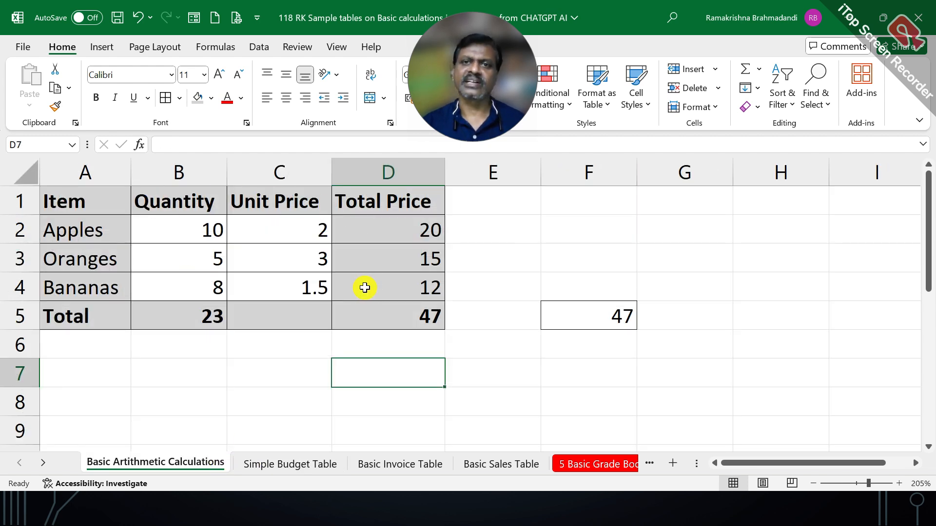
pyautogui.click(287, 464)
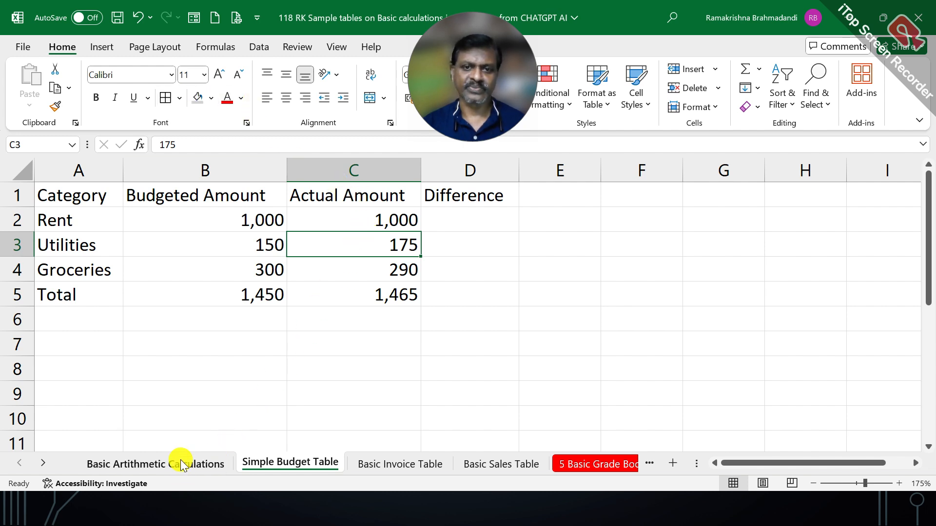
pyautogui.click(157, 459)
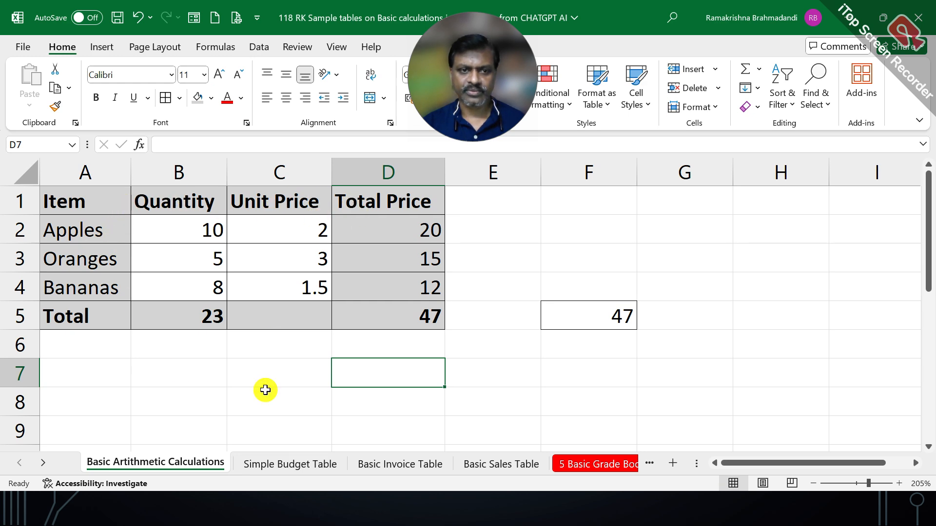
pyautogui.click(276, 463)
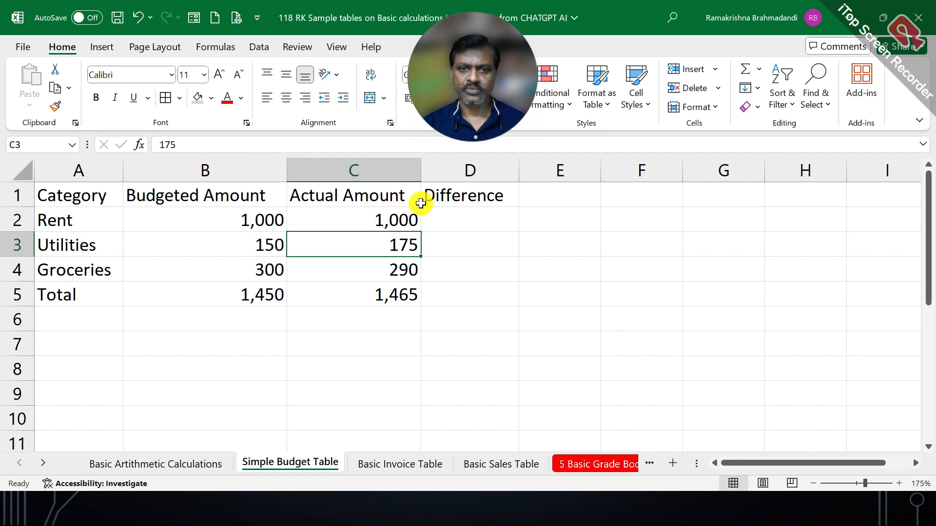
# Copy the formatting of the whole arithmetic table with Format Painter onto A1:D5 of the Simple Budget Table sheet.
pyautogui.click(181, 462)
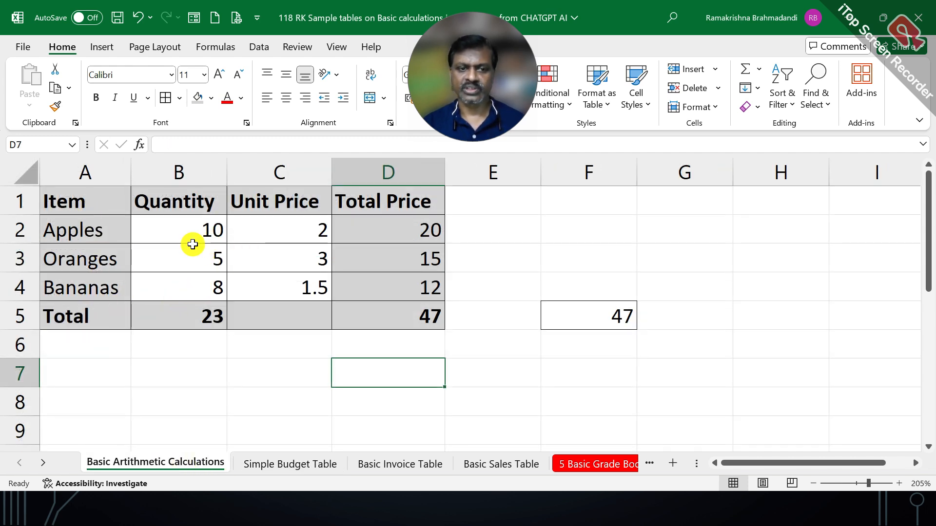
pyautogui.click(177, 273)
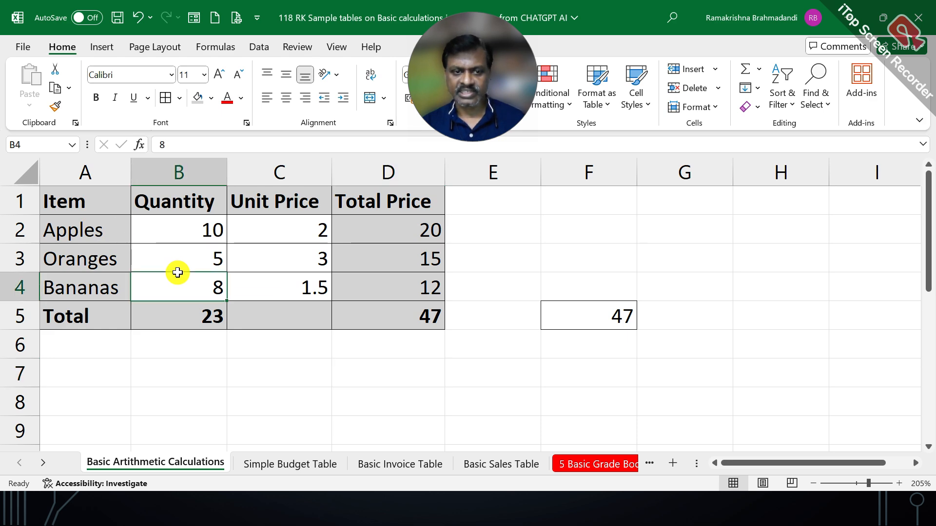
pyautogui.hotkey('ctrl', 'a')
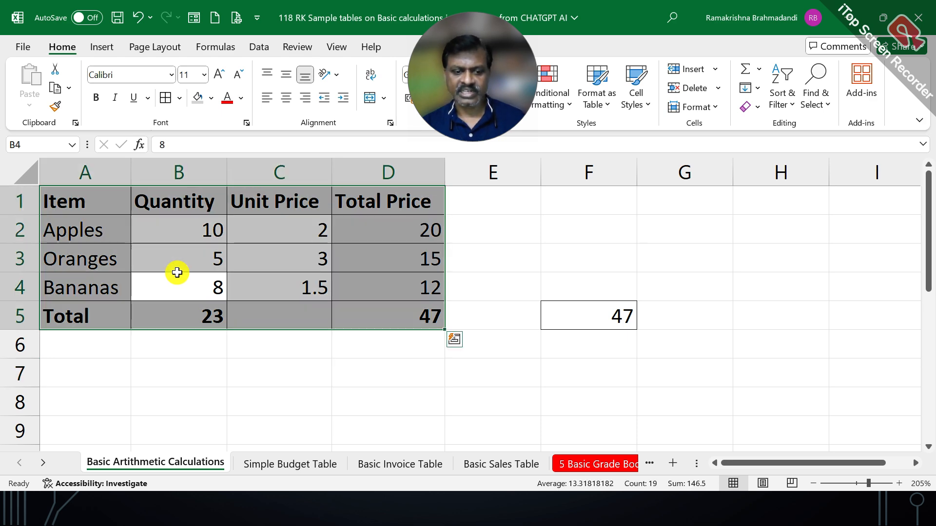
pyautogui.click(55, 106)
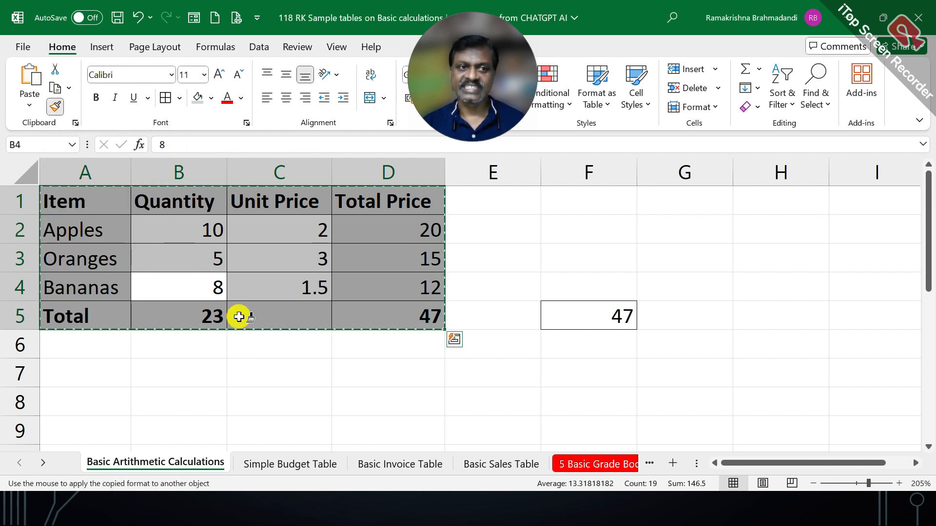
pyautogui.click(285, 471)
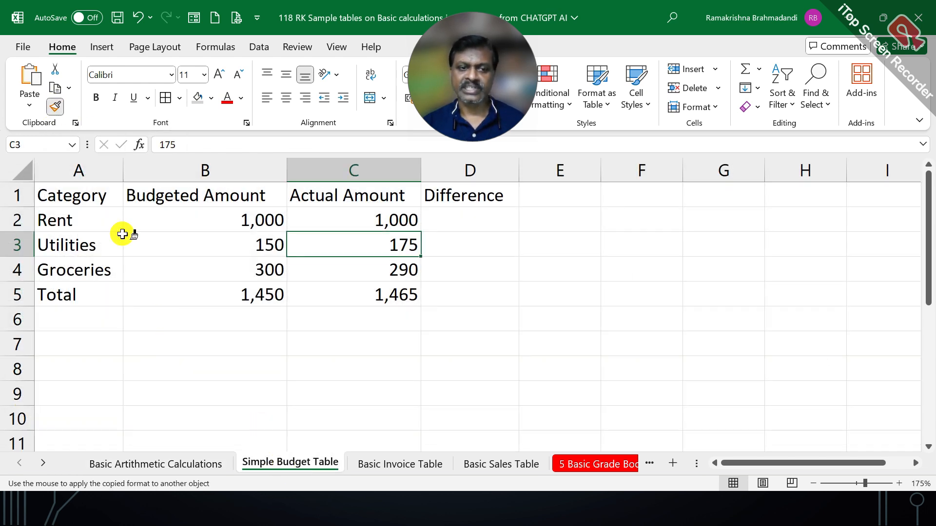
pyautogui.moveTo(77, 195)
pyautogui.mouseDown()
pyautogui.moveTo(203, 253)
pyautogui.moveTo(441, 298)
pyautogui.mouseUp()
pyautogui.hotkey('ctrl', 'z')
pyautogui.click(324, 273)
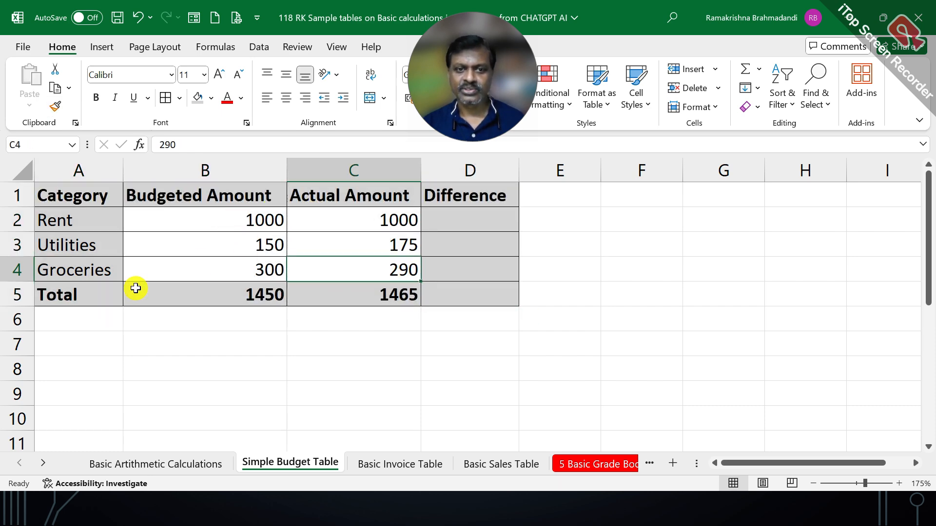
# Check the formatting copied to the Simple Budget Table against the original table on the Basic Artithmetic Calculations sheet.
pyautogui.click(183, 464)
pyautogui.click(238, 278)
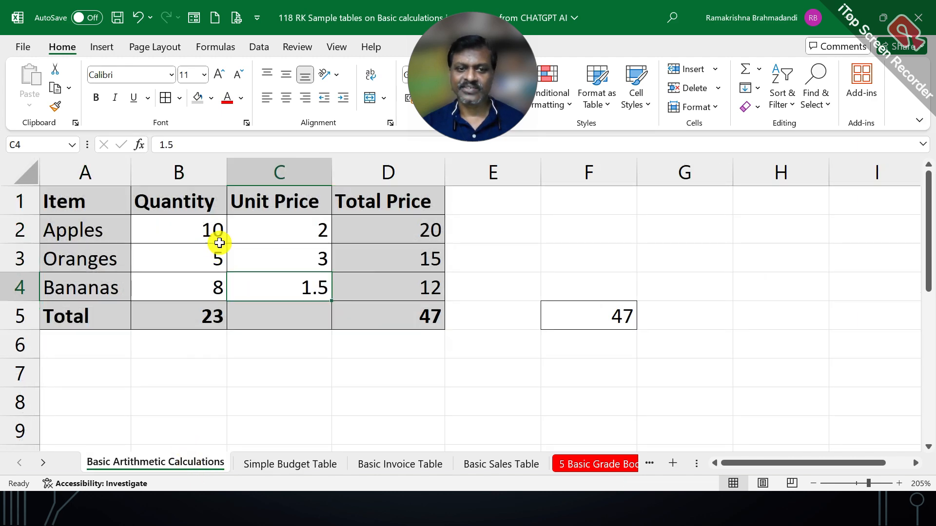
pyautogui.click(298, 470)
pyautogui.click(339, 289)
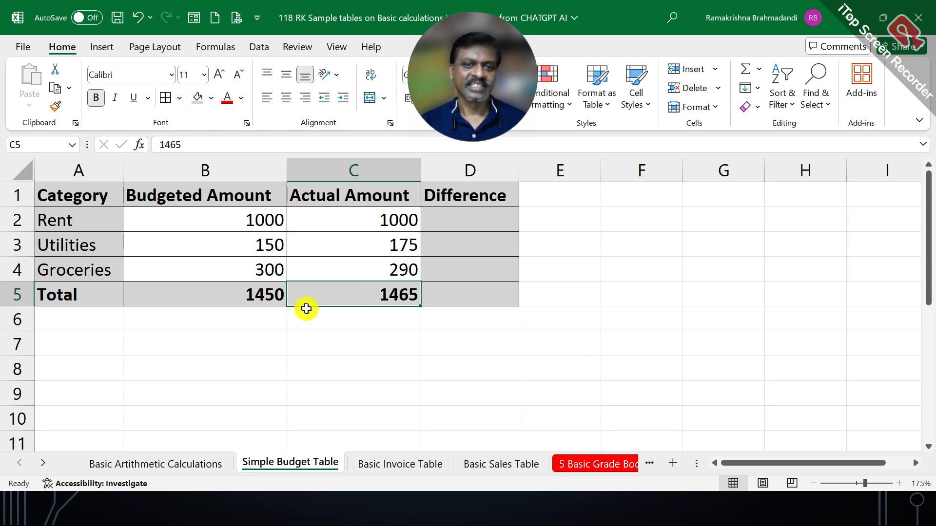
# Review the empty Difference column, the Rent, Utilities and Groceries categories, and their budgeted amounts.
pyautogui.click(445, 218)
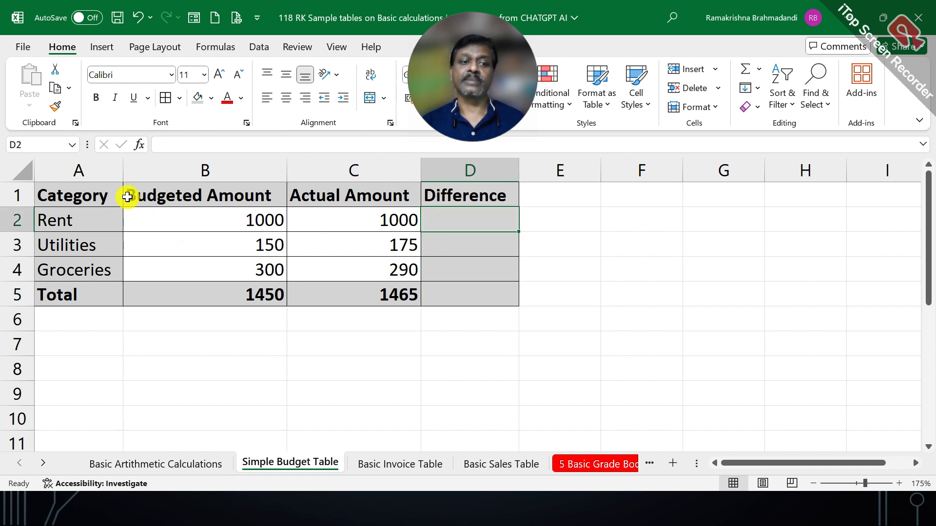
pyautogui.moveTo(69, 214); pyautogui.dragTo(69, 262)
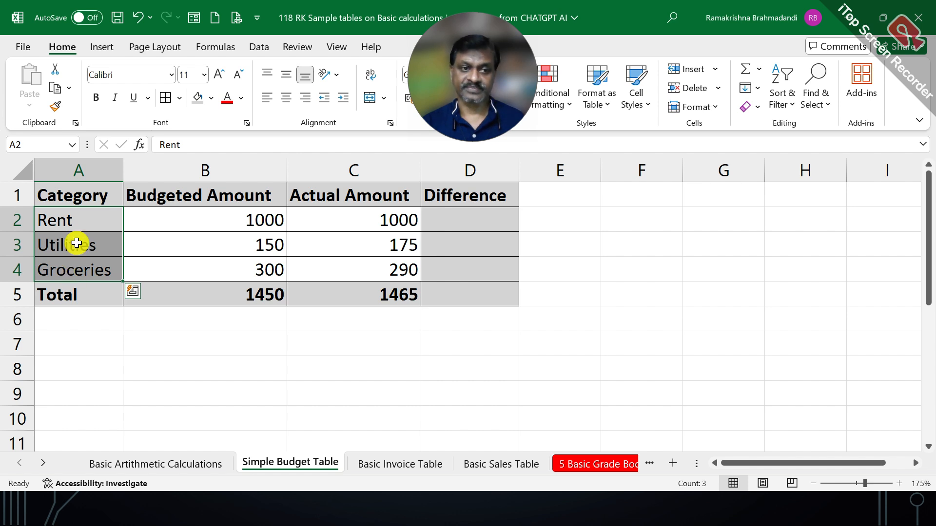
pyautogui.click(219, 222)
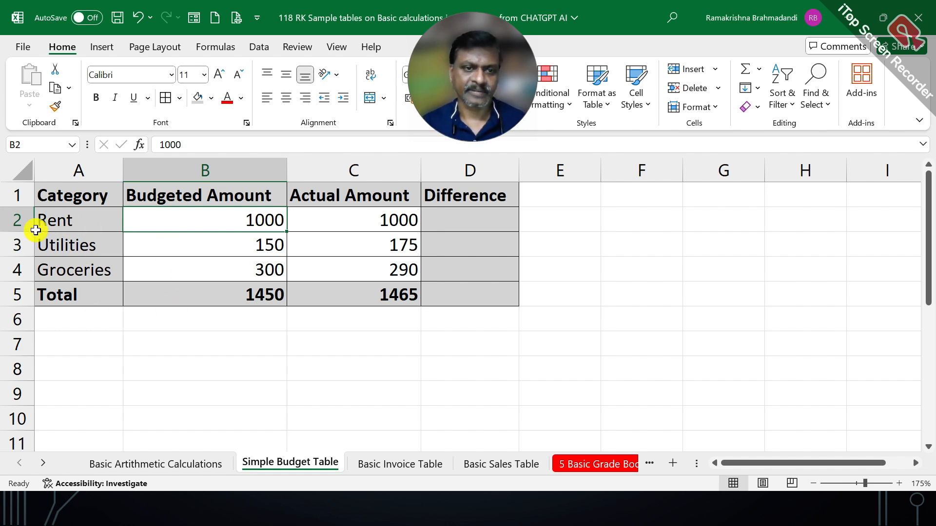
pyautogui.click(57, 245)
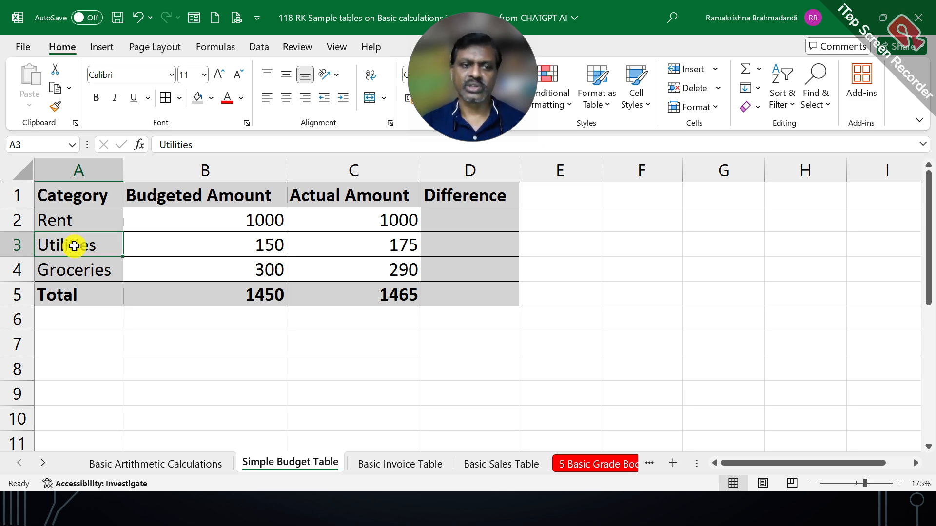
pyautogui.click(221, 243)
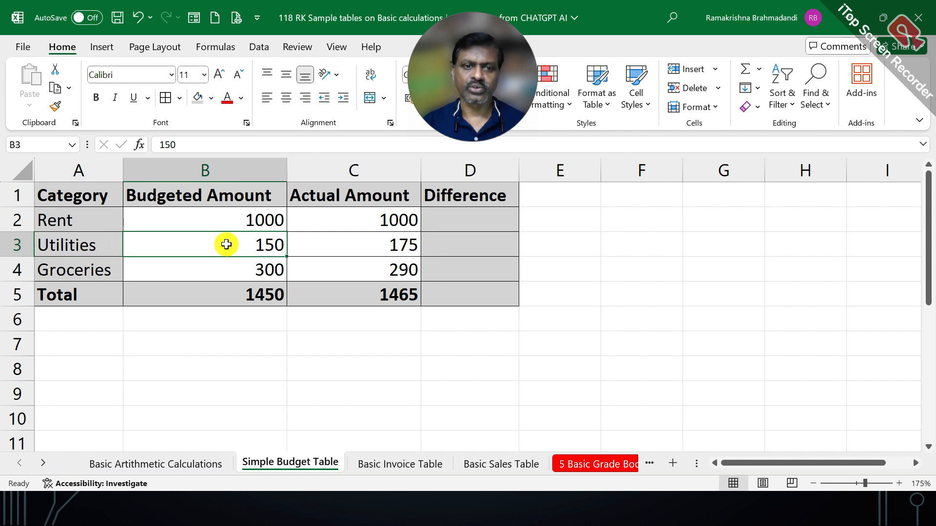
pyautogui.click(93, 271)
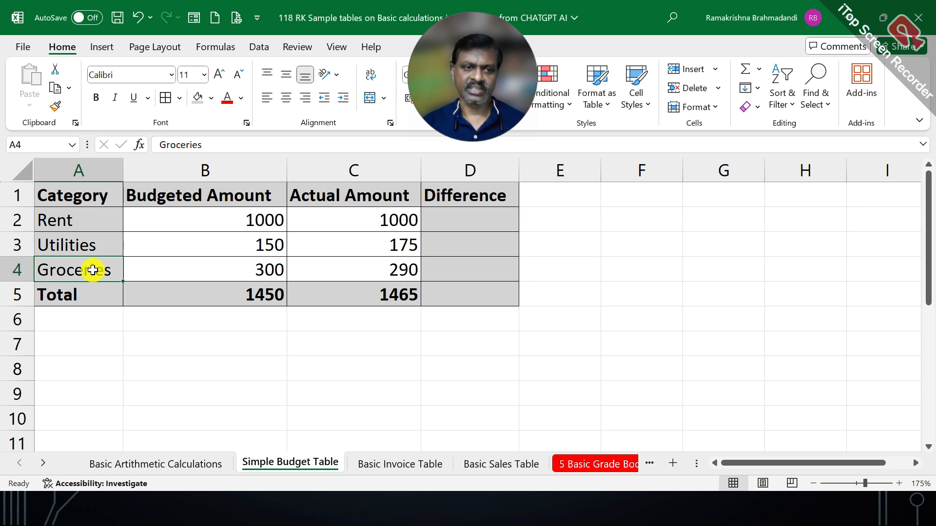
pyautogui.click(238, 267)
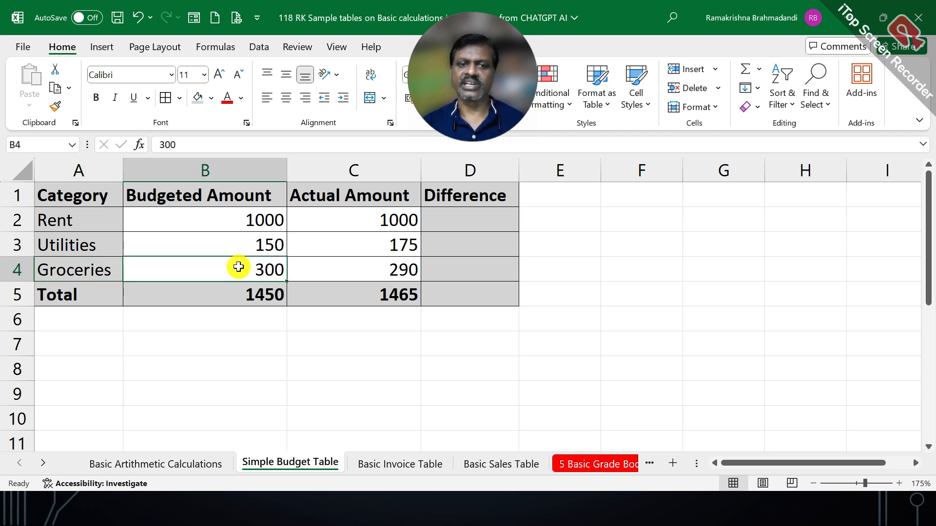
# Clear the contents of the budgeted and actual totals in B5:C5, keeping the cell formatting.
pyautogui.moveTo(236, 290); pyautogui.dragTo(369, 291)
pyautogui.rightClick(369, 291)
pyautogui.click(418, 211)
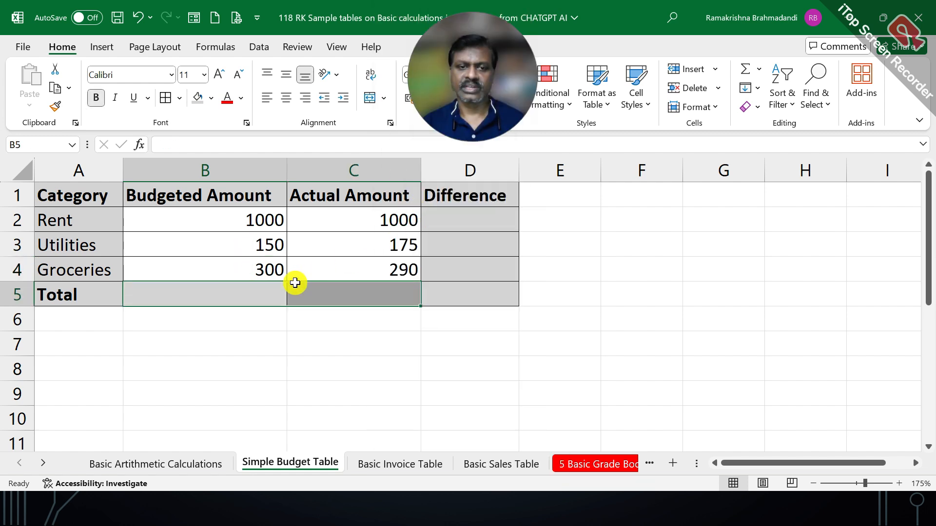
# Examine the budgeted and actual amounts that feed the Difference column, and select Rent's two amounts in B2:C2.
pyautogui.click(441, 215)
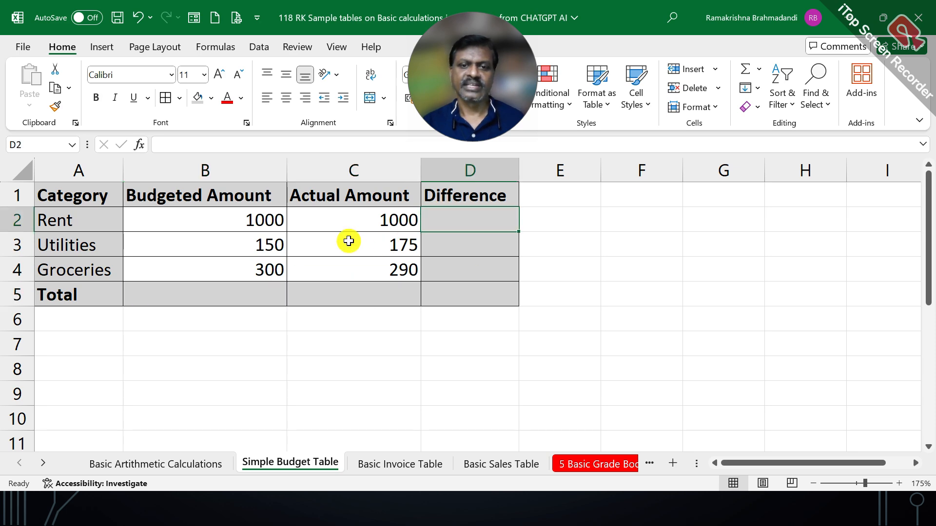
pyautogui.moveTo(242, 210); pyautogui.dragTo(239, 276)
pyautogui.click(368, 209)
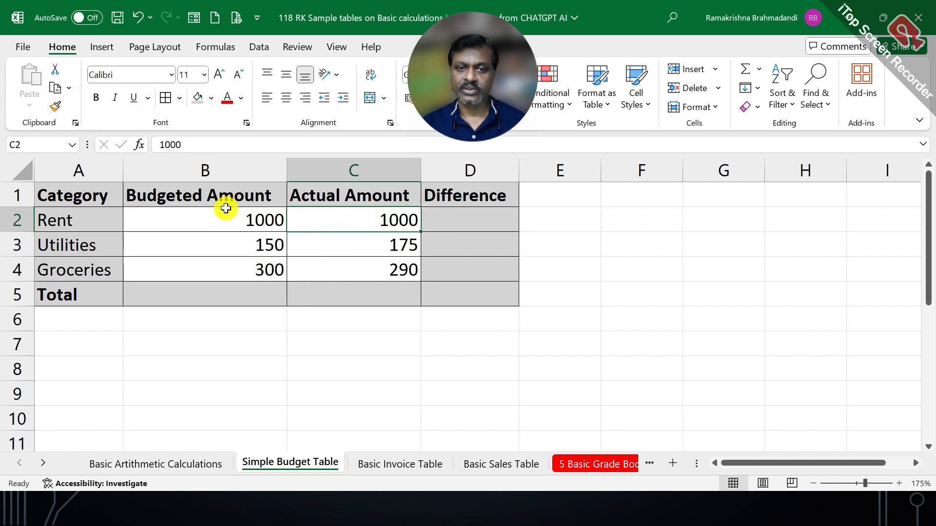
pyautogui.moveTo(217, 215); pyautogui.dragTo(365, 215)
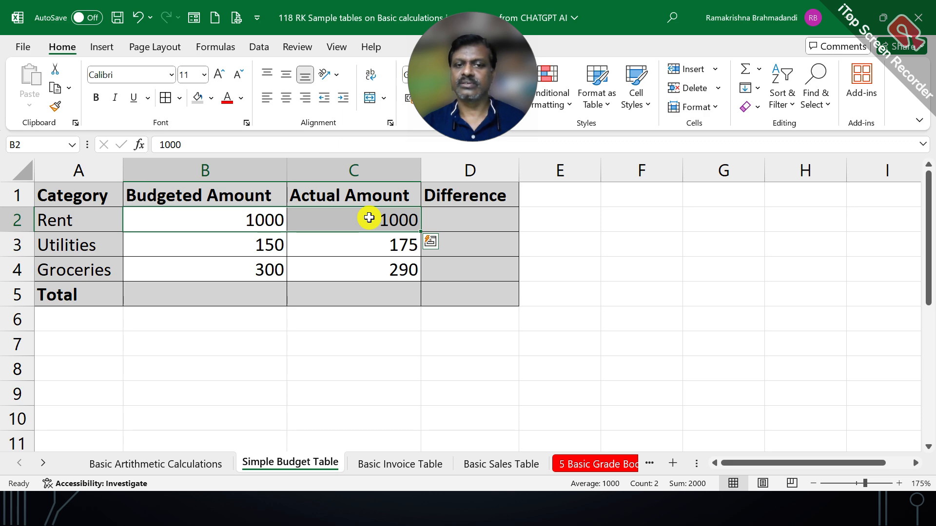
# Compare the budgeted and actual amounts of Rent, Utilities and Groceries in columns B and C.
pyautogui.click(366, 215)
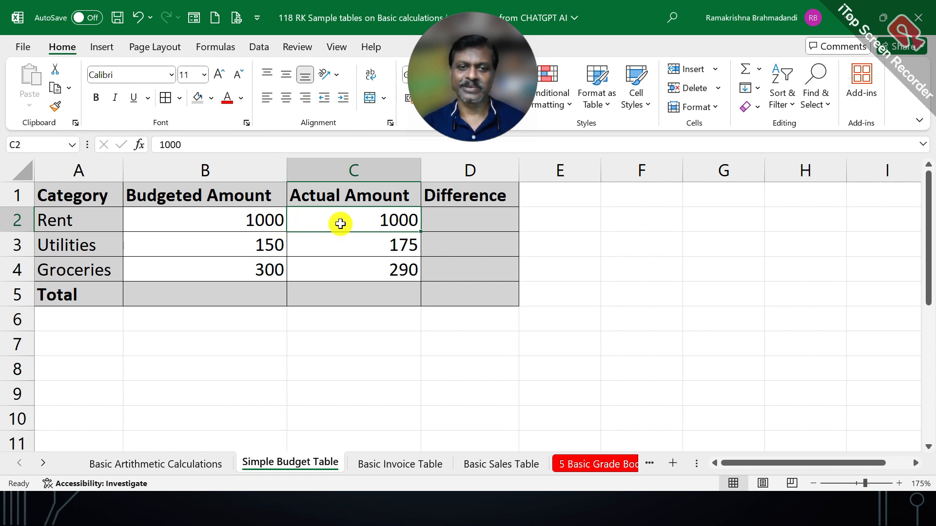
pyautogui.click(229, 244)
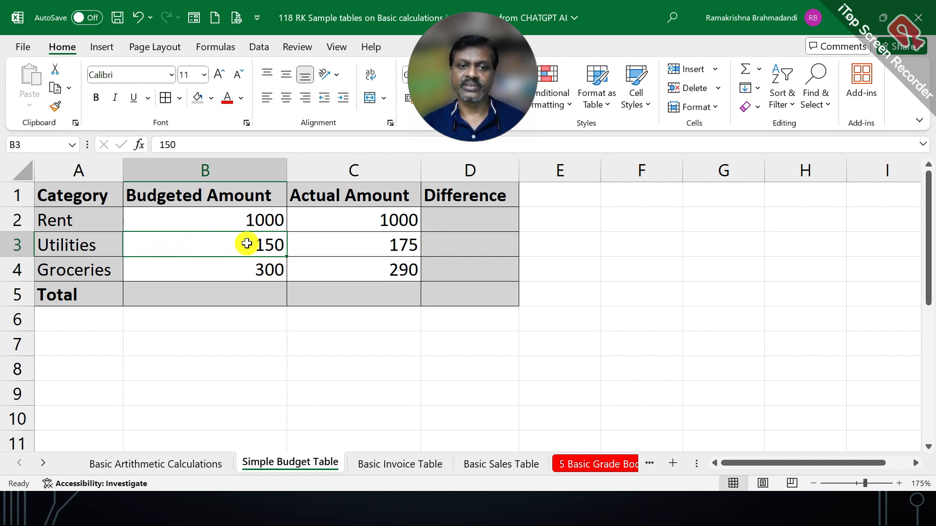
pyautogui.click(365, 245)
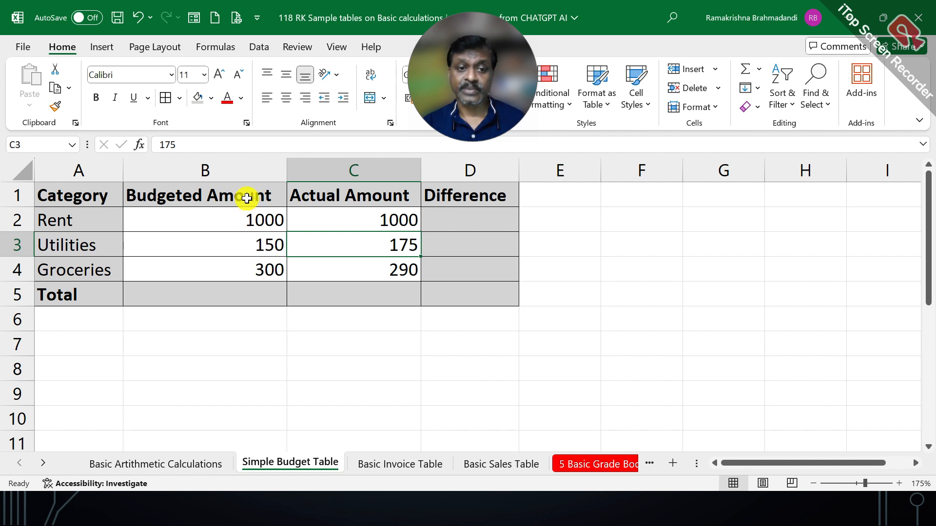
pyautogui.click(253, 269)
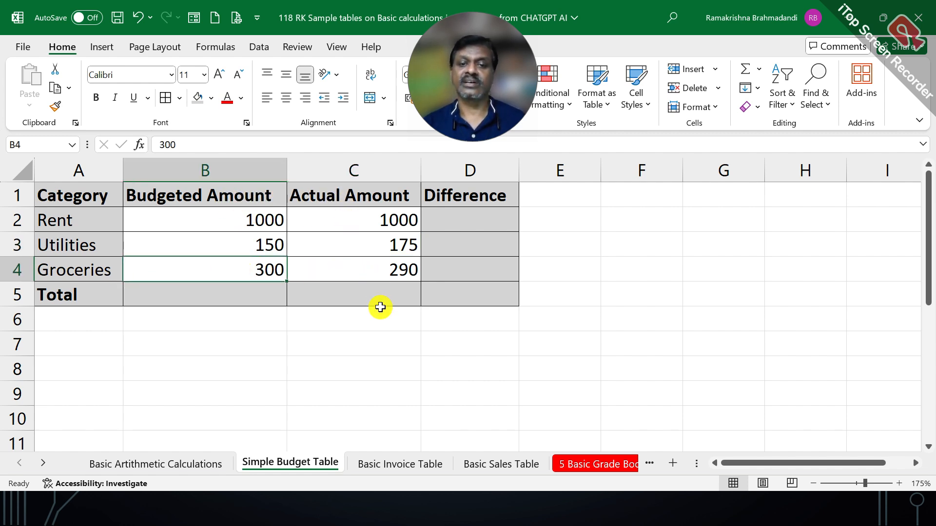
pyautogui.click(387, 270)
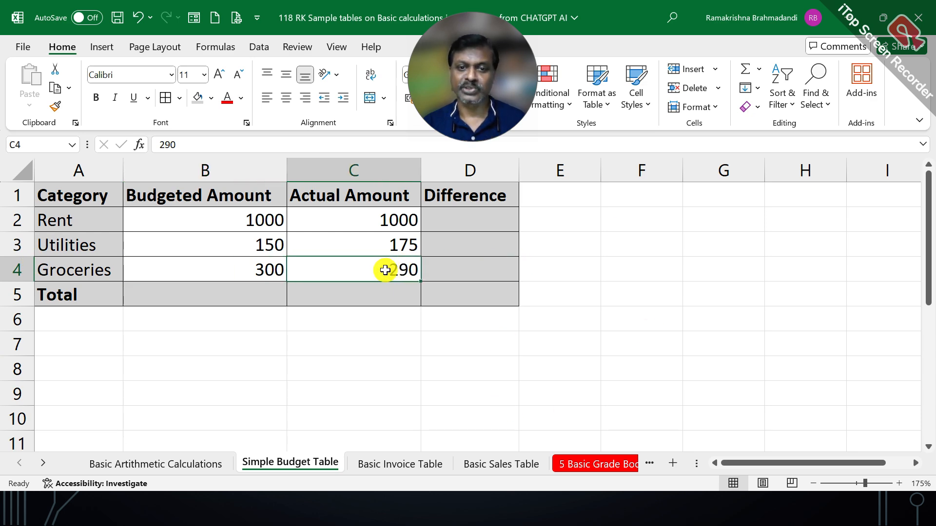
pyautogui.click(268, 268)
pyautogui.click(382, 267)
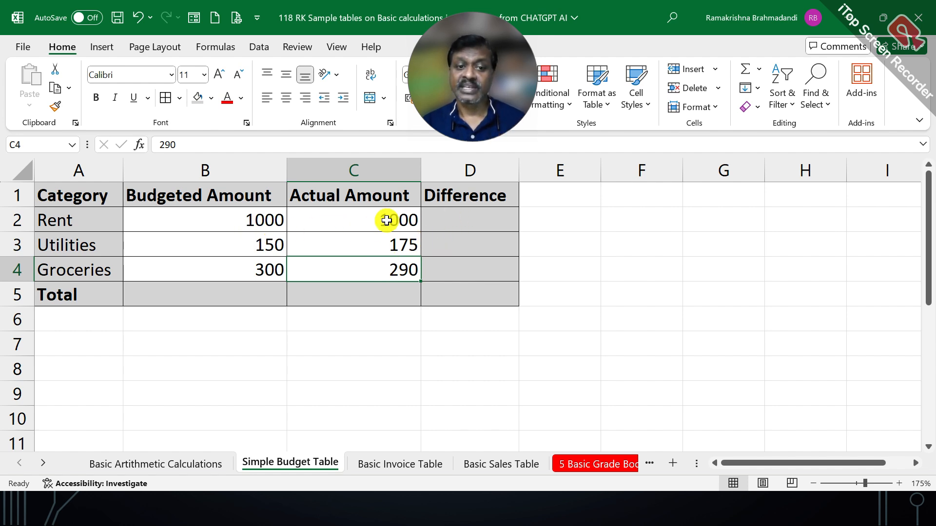
# Examine the empty Difference cells D2:D4 and Rent's budgeted and actual amounts in B2 and C2.
pyautogui.click(457, 214)
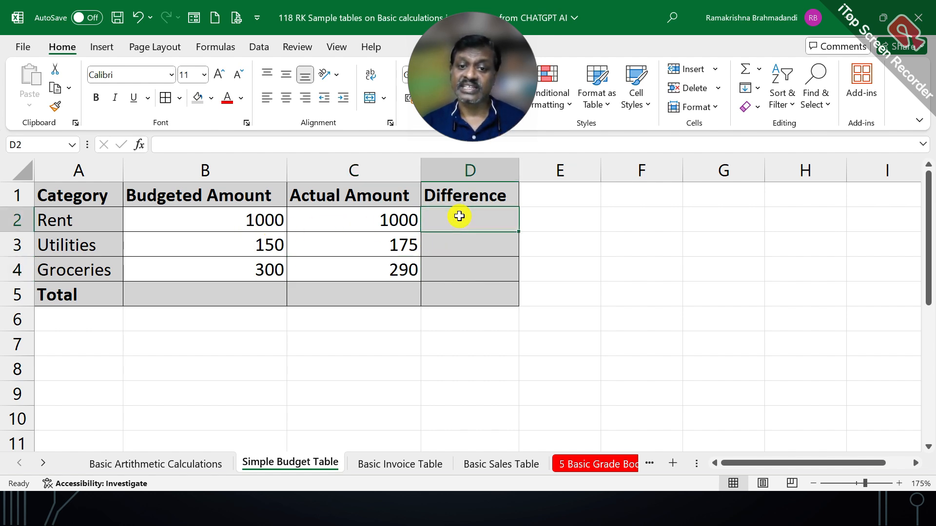
pyautogui.click(463, 244)
pyautogui.click(462, 261)
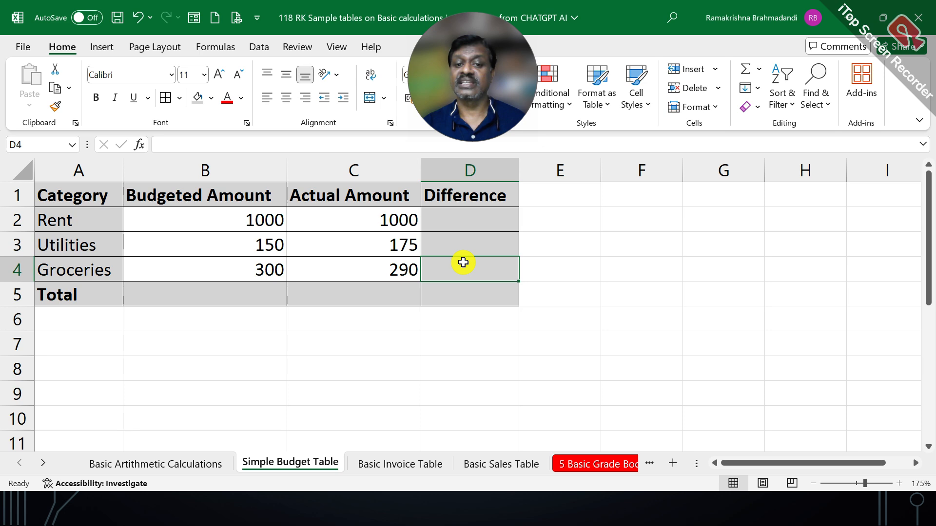
pyautogui.click(446, 215)
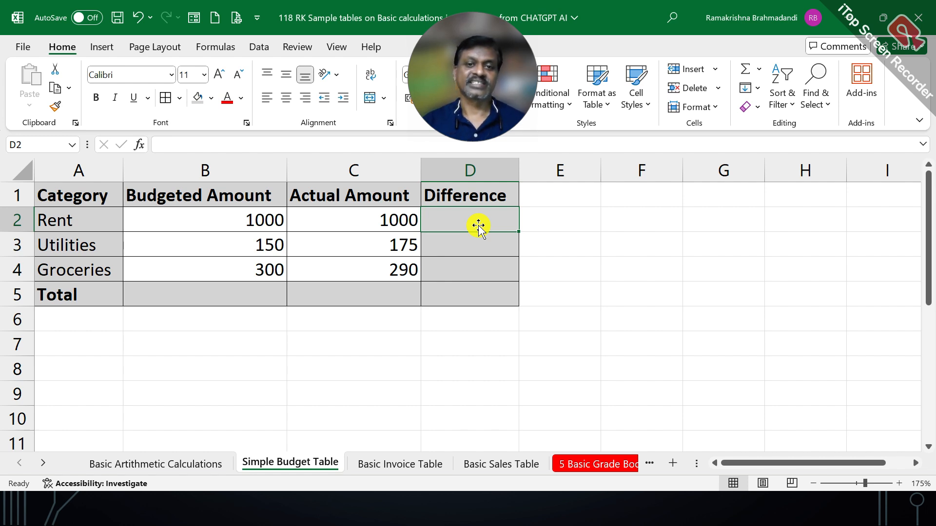
pyautogui.click(241, 215)
pyautogui.click(333, 213)
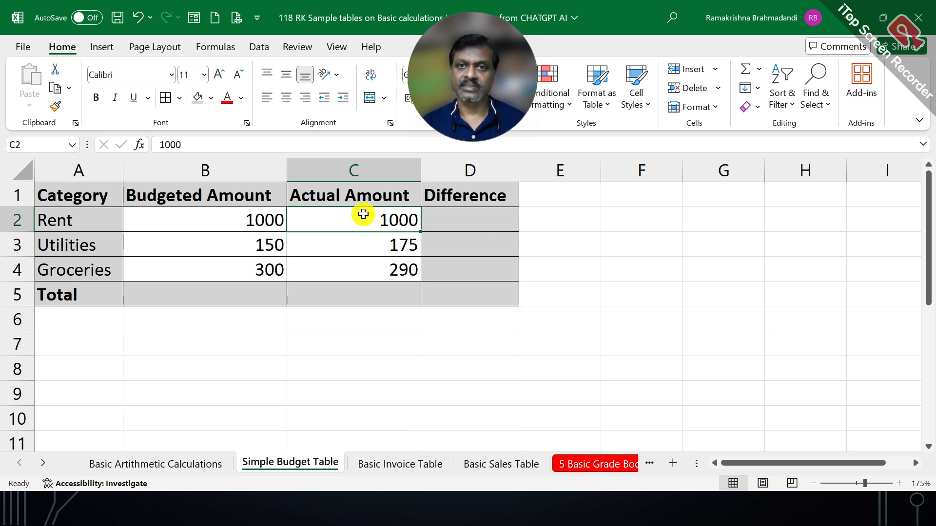
pyautogui.click(259, 215)
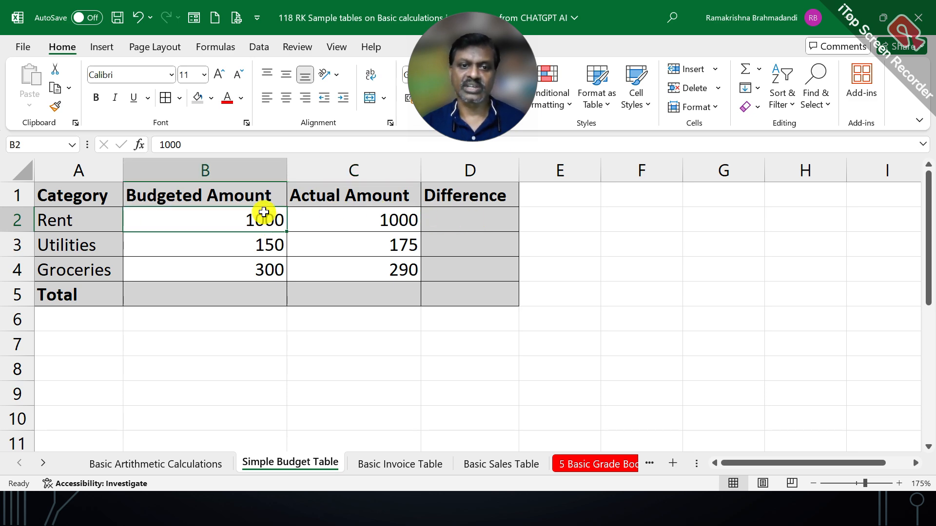
pyautogui.click(366, 218)
# Calculate Rent's difference in D2 with the formula =B2-C2.
pyautogui.click(450, 220)
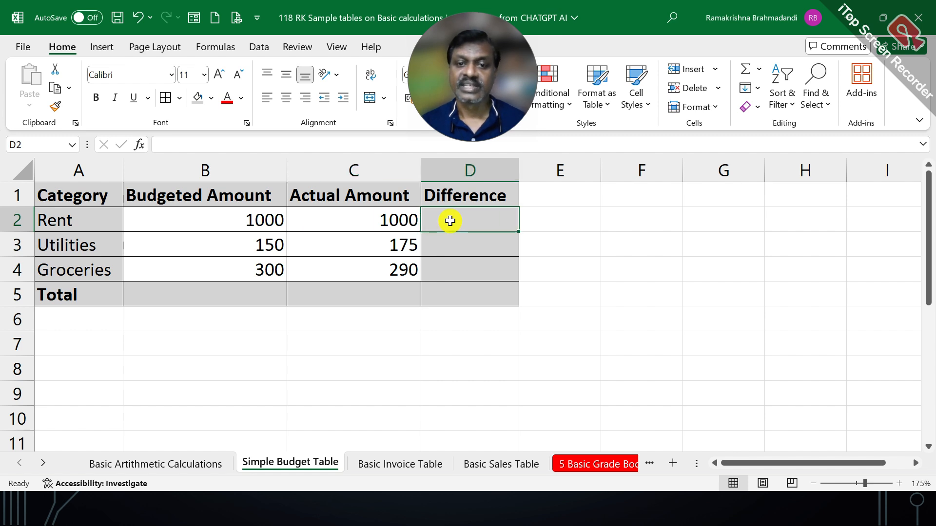
pyautogui.write('=')
pyautogui.press('Left')
pyautogui.press('Left')
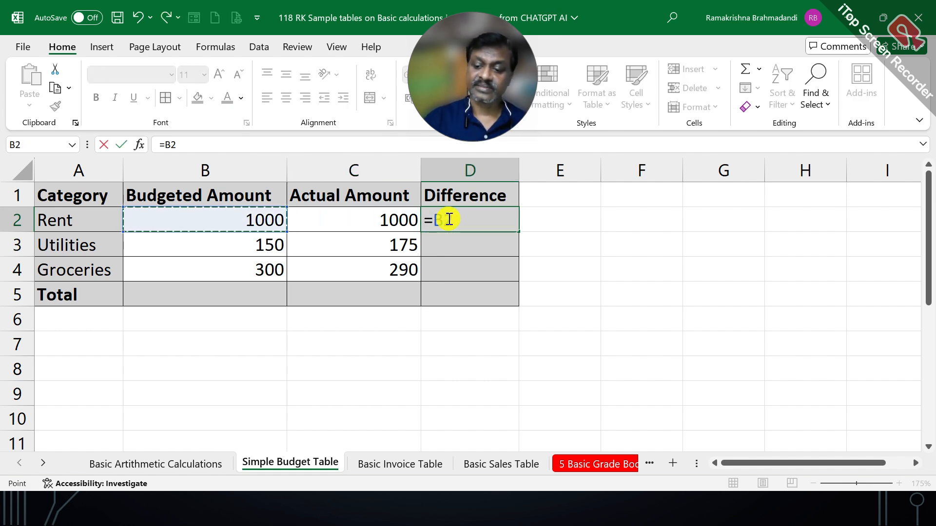
pyautogui.write('-')
pyautogui.press('Left')
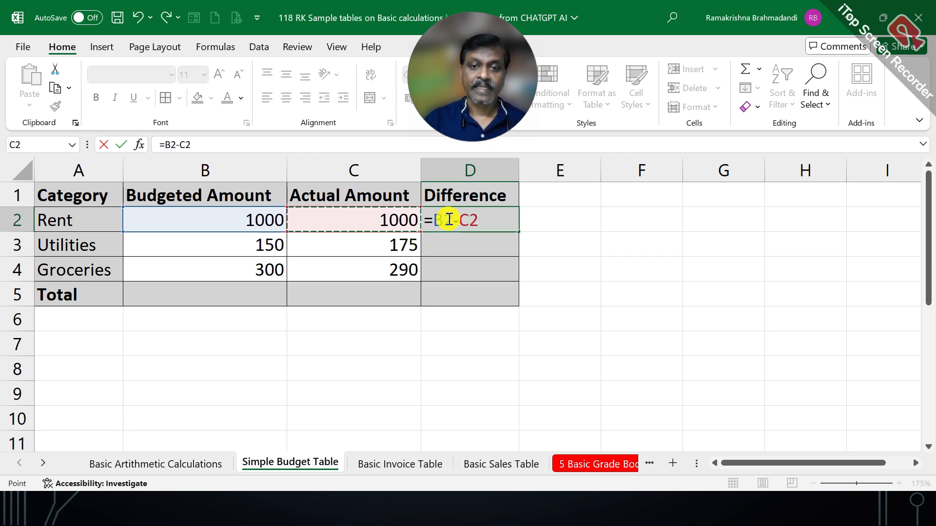
pyautogui.press('Return')
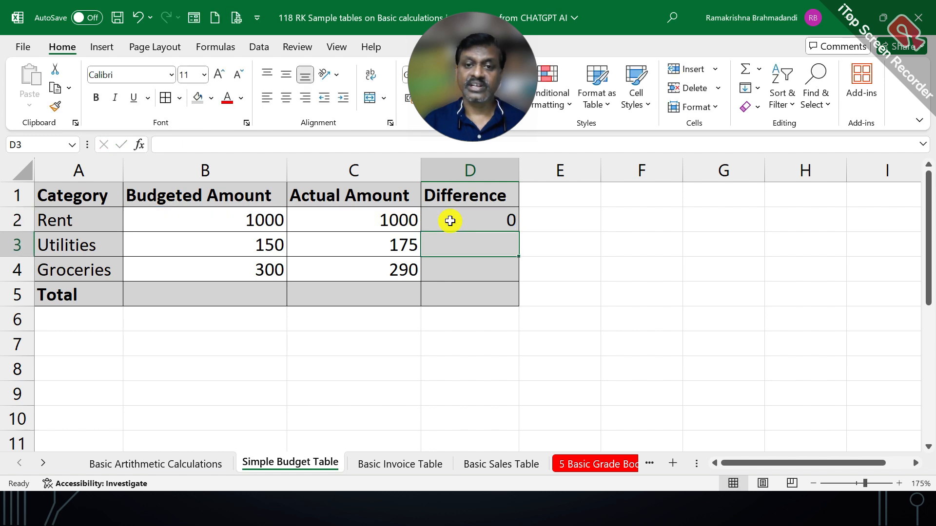
# Fill the Difference formula from D2 down to D4 and check the copied formulas for Utilities and Groceries.
pyautogui.click(431, 219)
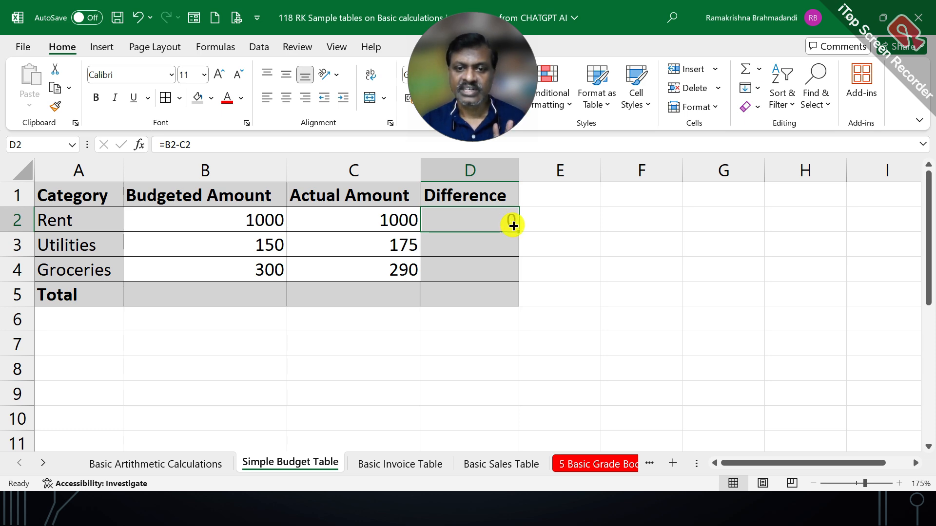
pyautogui.moveTo(513, 225); pyautogui.dragTo(518, 272)
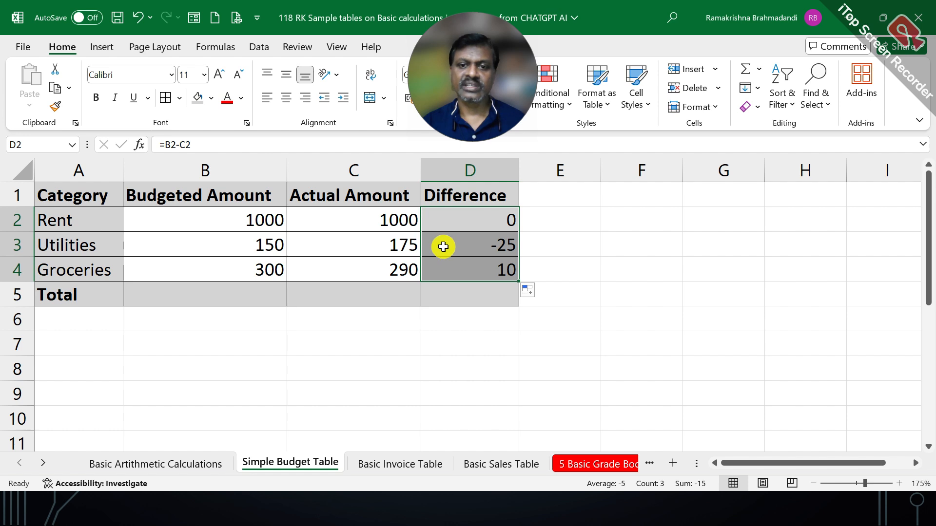
pyautogui.click(462, 244)
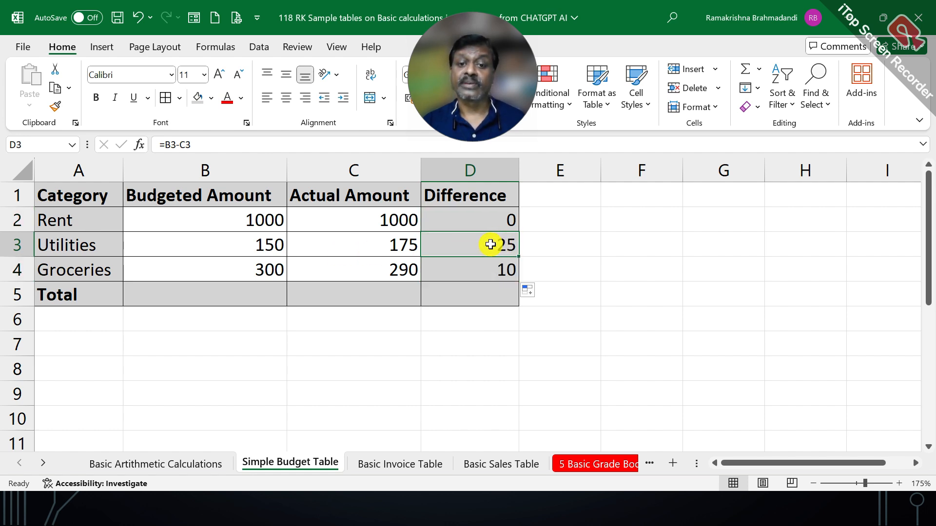
pyautogui.click(476, 267)
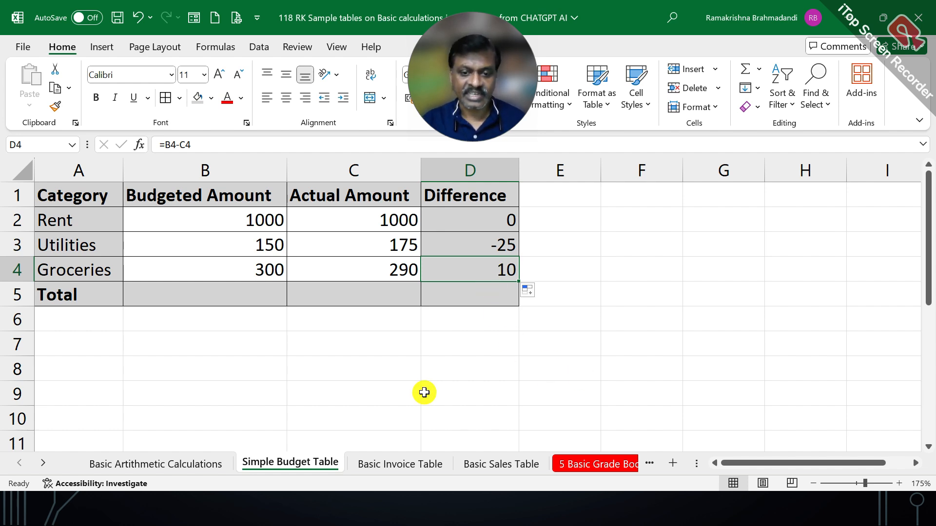
# Open the Basic Invoice Table sheet and save the workbook.
pyautogui.click(400, 464)
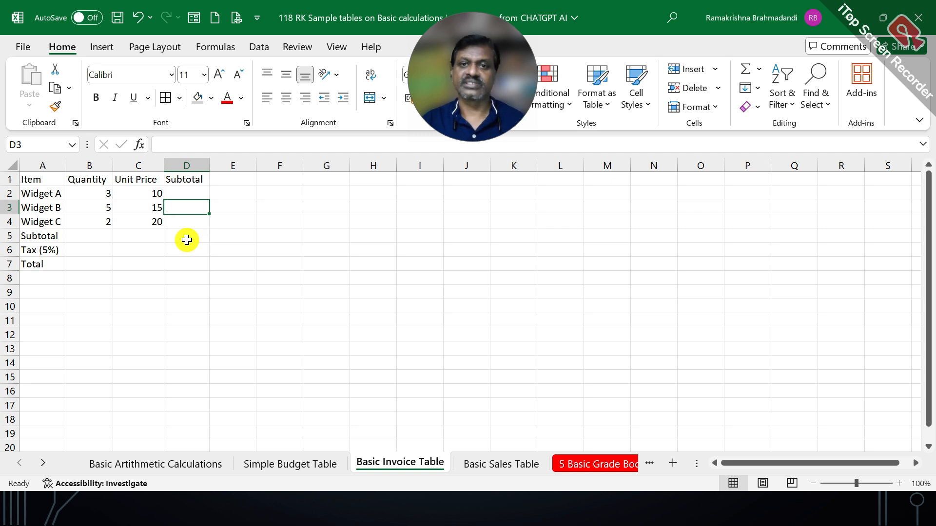
pyautogui.hotkey('ctrl', 's')
pyautogui.scroll(5, 187, 240)
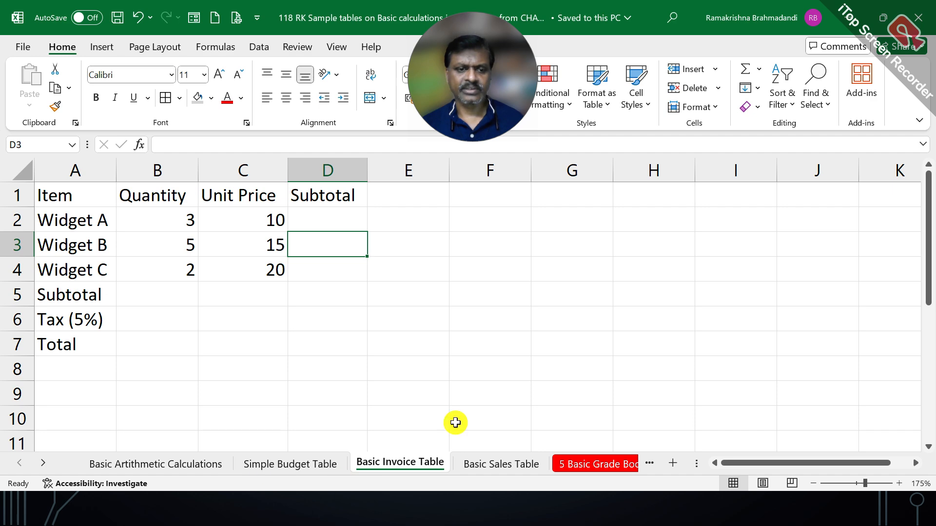
# Copy the formatting of A1:D5 on the Simple Budget Table sheet onto A1:D7 of the Basic Invoice Table with Format Painter.
pyautogui.click(266, 469)
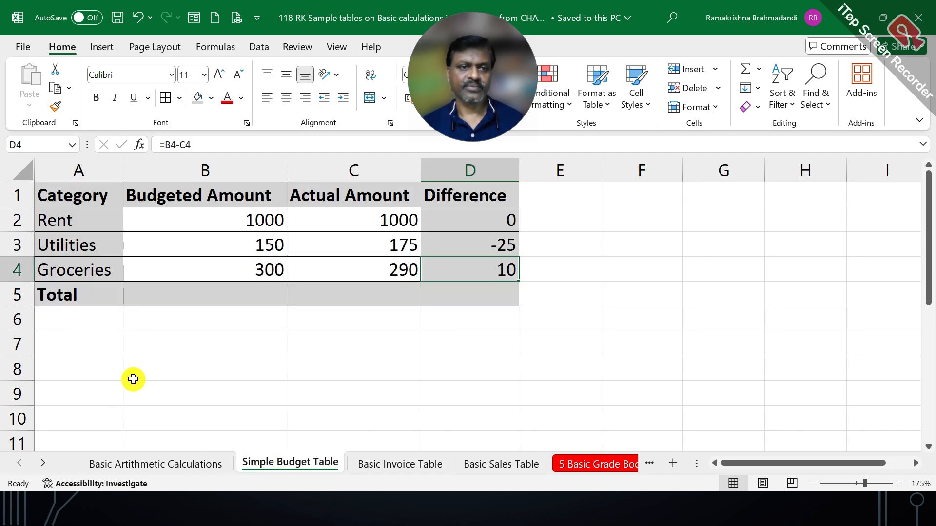
pyautogui.click(93, 195)
pyautogui.moveTo(94, 195); pyautogui.dragTo(452, 288)
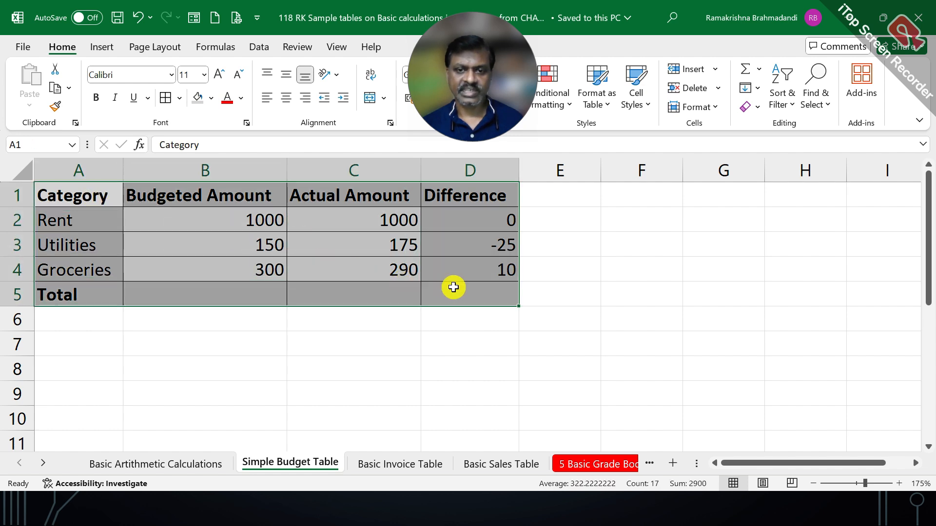
pyautogui.click(57, 111)
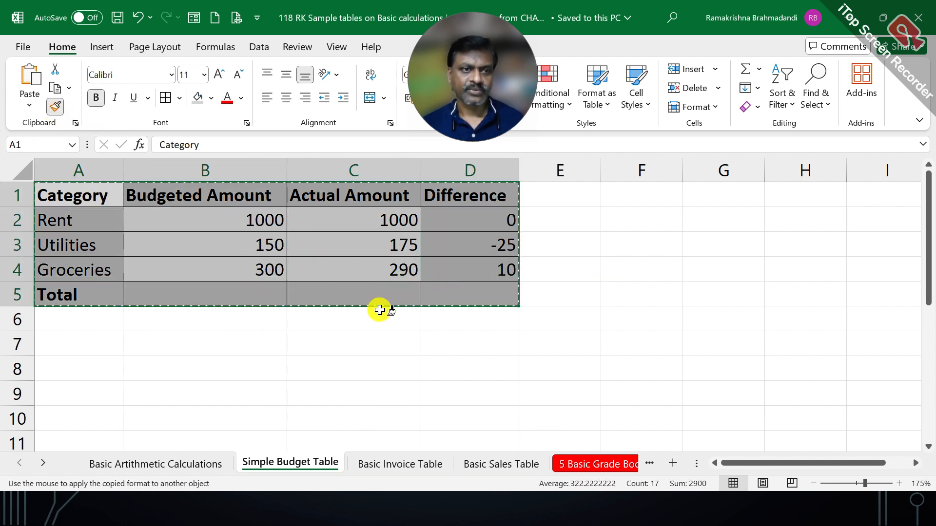
pyautogui.click(414, 461)
pyautogui.moveTo(72, 195)
pyautogui.mouseDown()
pyautogui.moveTo(175, 328)
pyautogui.moveTo(309, 332)
pyautogui.mouseUp()
pyautogui.click(304, 321)
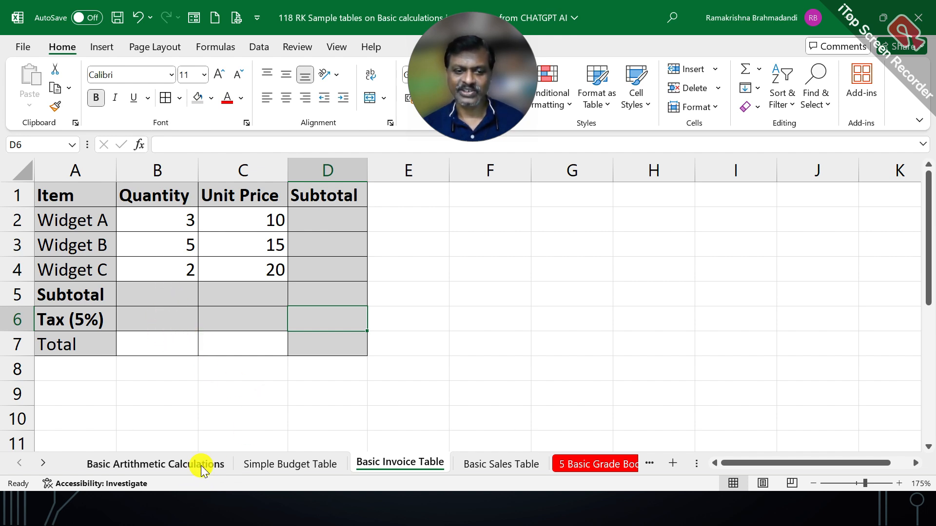
# Remove the fill color from B5:C6 in the Subtotal and Tax (5%) rows.
pyautogui.moveTo(162, 289); pyautogui.dragTo(215, 327)
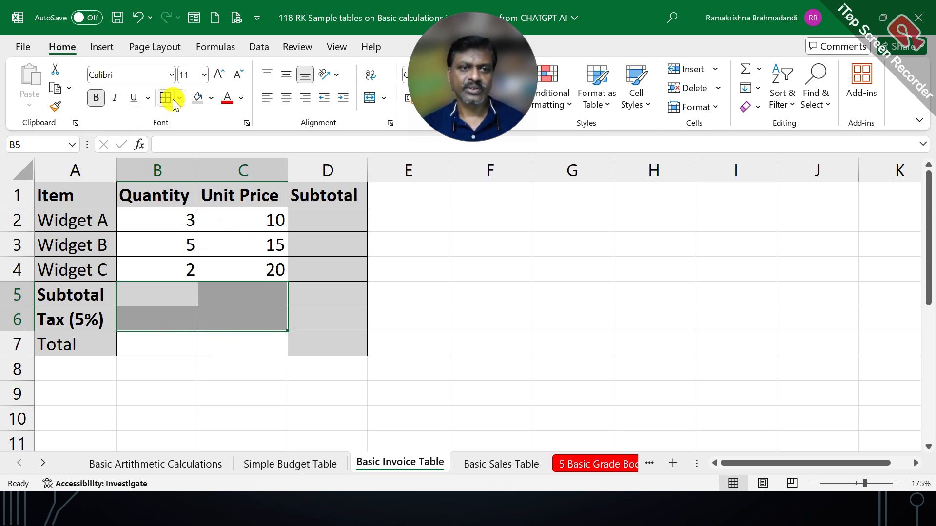
pyautogui.click(210, 98)
pyautogui.click(226, 252)
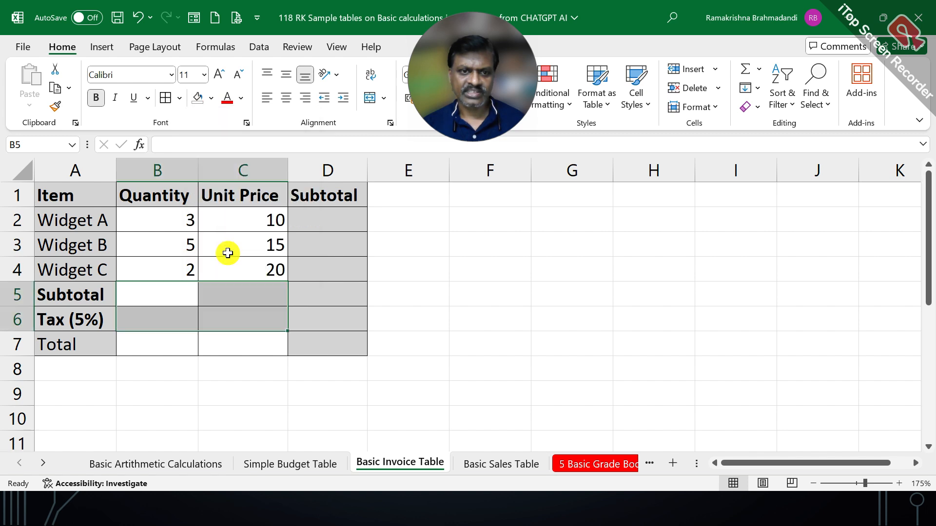
# Fill A7:C7 of the Total row with light gray and make A7:D7 bold.
pyautogui.click(214, 341)
pyautogui.moveTo(102, 344); pyautogui.dragTo(249, 341)
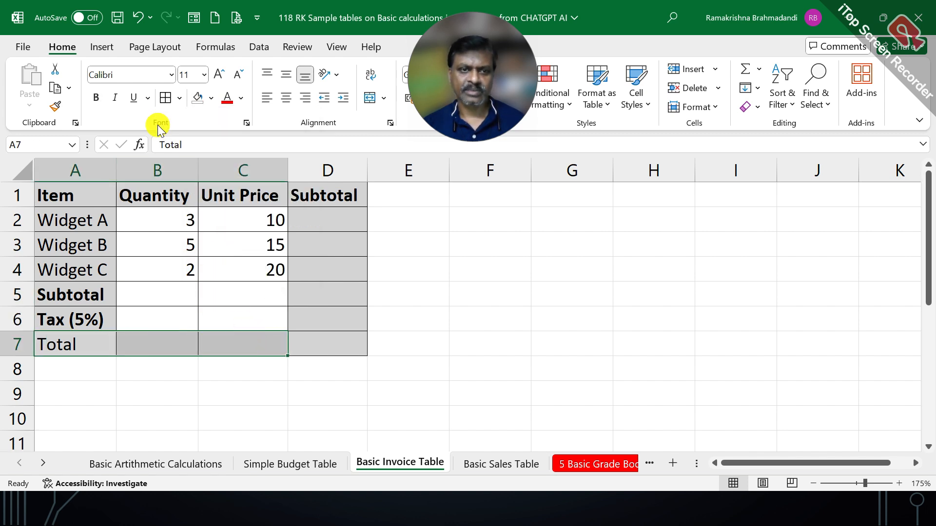
pyautogui.click(211, 100)
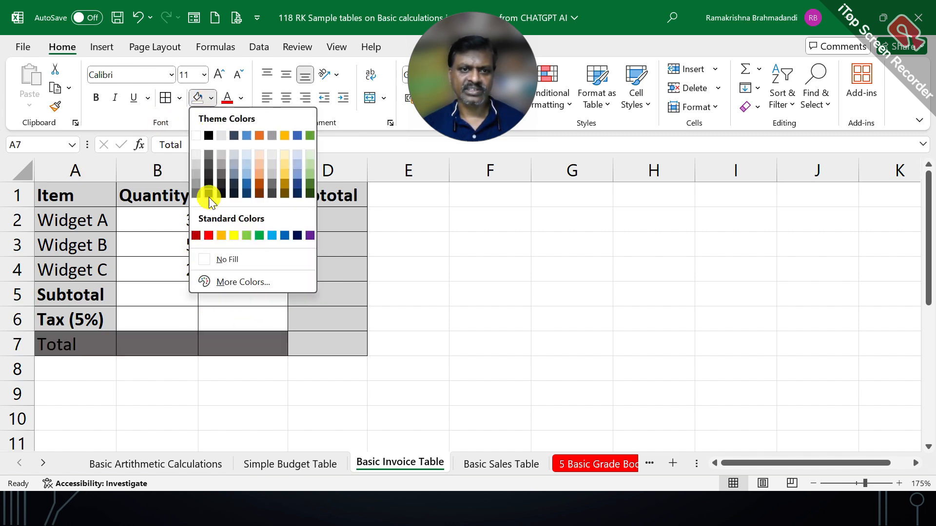
pyautogui.click(194, 159)
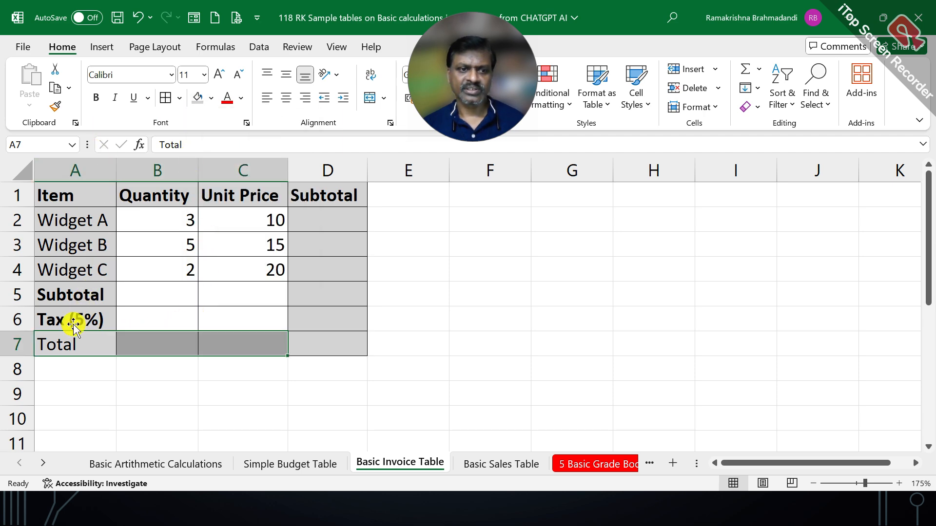
pyautogui.moveTo(69, 343); pyautogui.dragTo(302, 344)
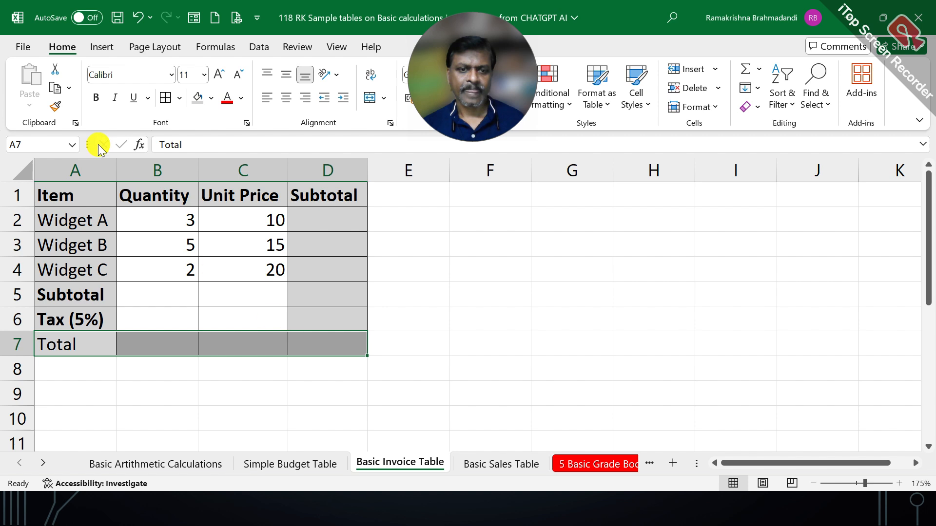
pyautogui.click(96, 98)
# Check the formatting of the invoice's Subtotal and Tax (5%) rows and its Subtotal column, and save the workbook.
pyautogui.moveTo(58, 289); pyautogui.dragTo(68, 315)
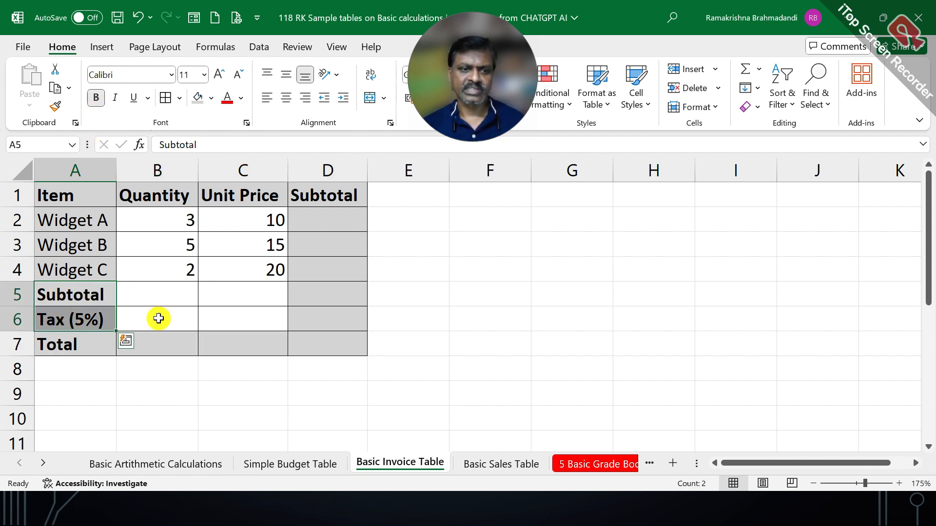
pyautogui.click(299, 291)
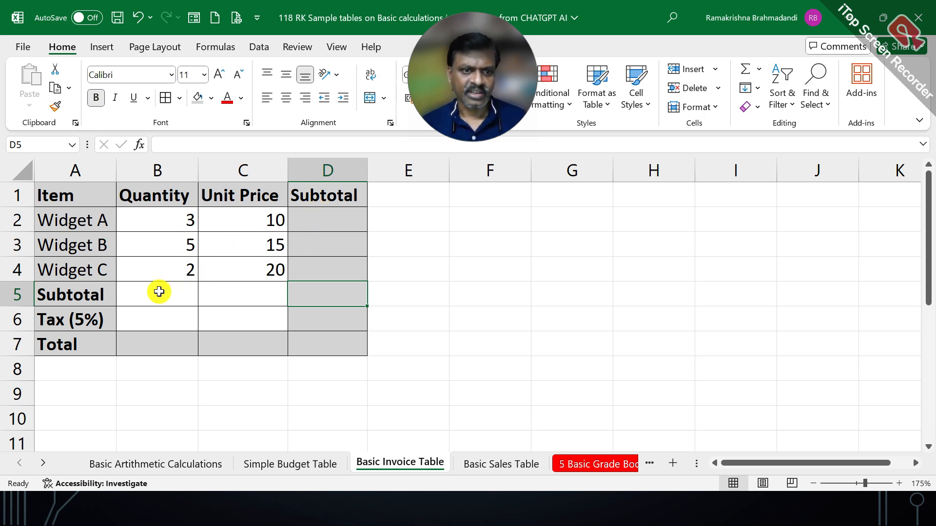
pyautogui.click(292, 244)
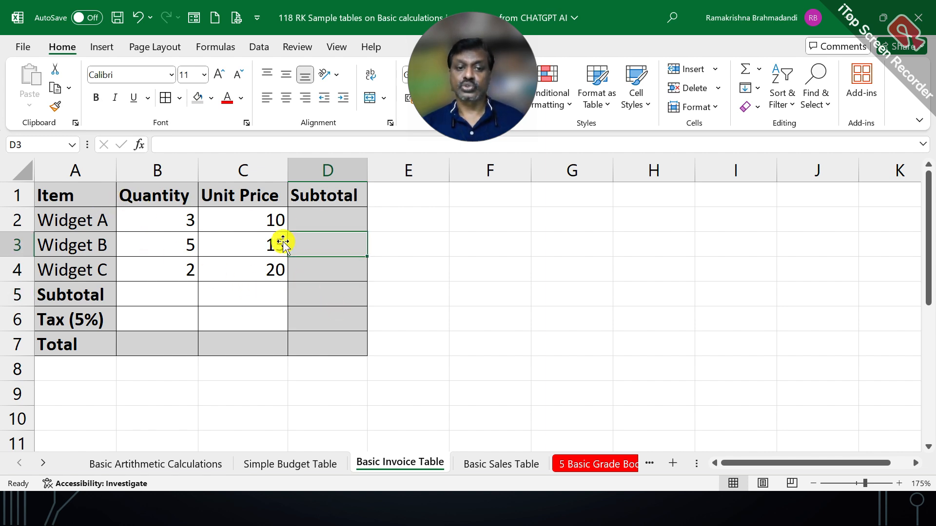
pyautogui.click(118, 18)
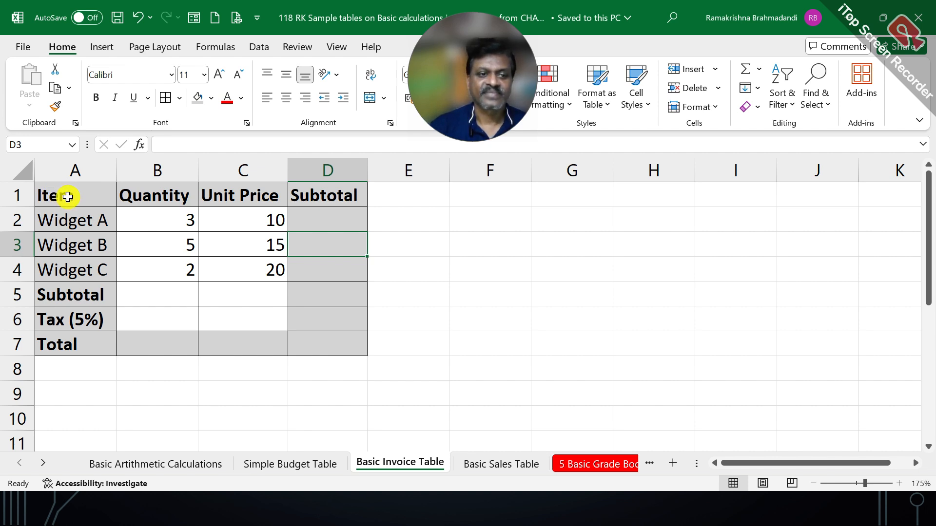
pyautogui.moveTo(69, 216); pyautogui.dragTo(73, 259)
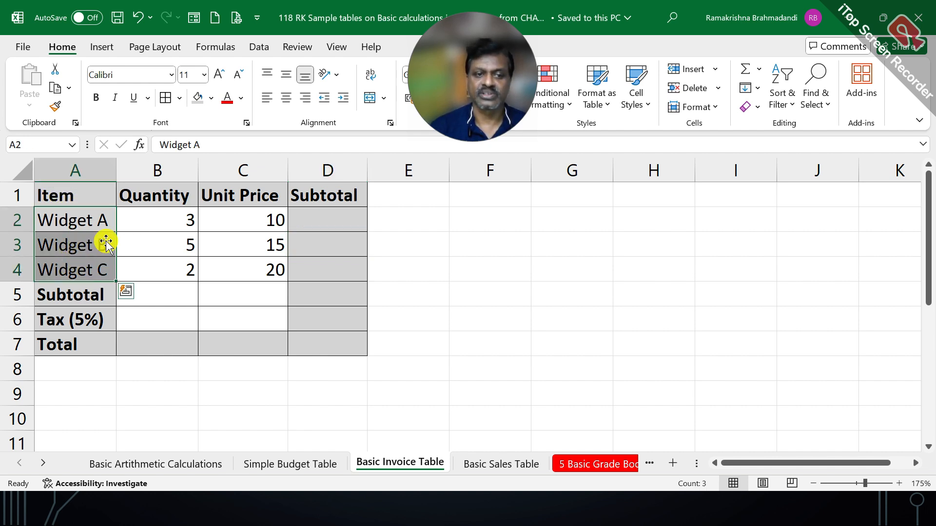
pyautogui.moveTo(153, 215); pyautogui.dragTo(165, 266)
pyautogui.keyDown('ctrl'); pyautogui.click(252, 210); pyautogui.keyUp('ctrl')
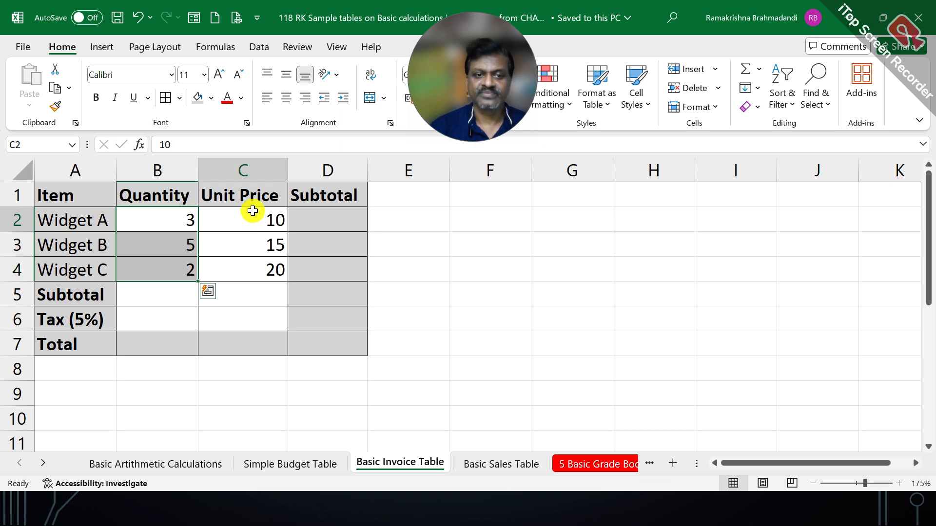
pyautogui.moveTo(252, 210); pyautogui.dragTo(256, 246)
# Calculate the widget subtotals by entering =B2*C2 in D2 and filling the formula down to D4.
pyautogui.click(315, 220)
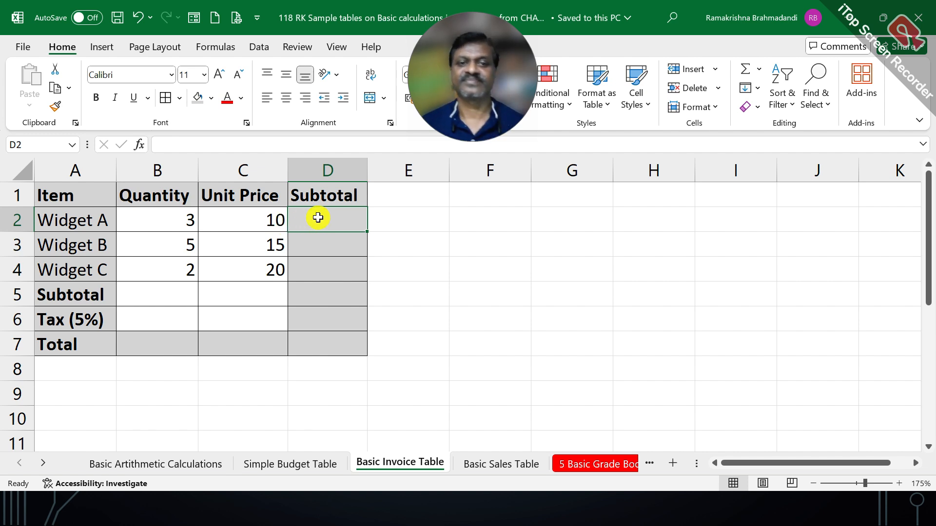
pyautogui.write('=')
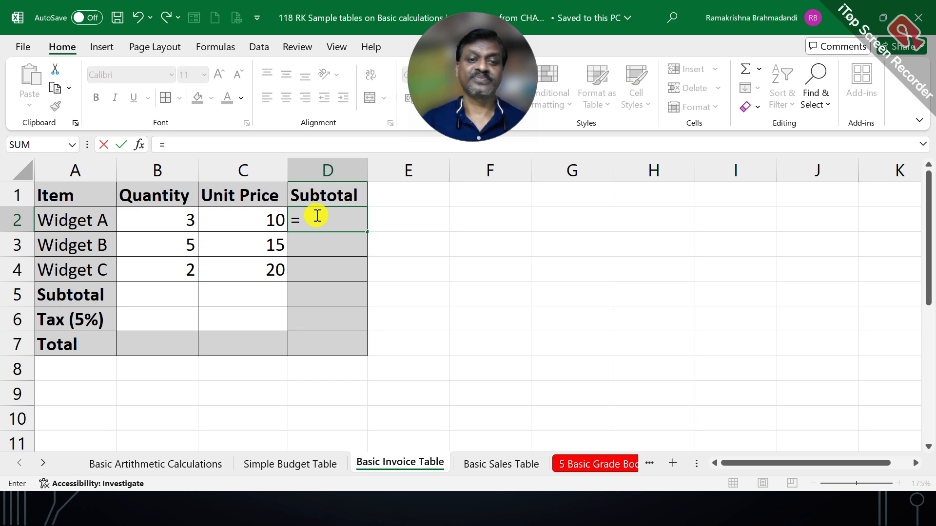
pyautogui.press('Left')
pyautogui.press('Left')
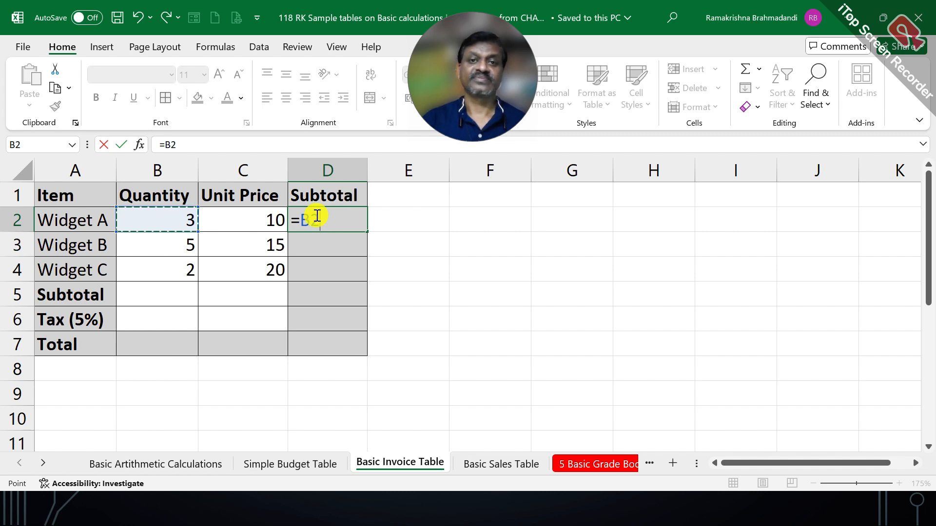
pyautogui.write('*')
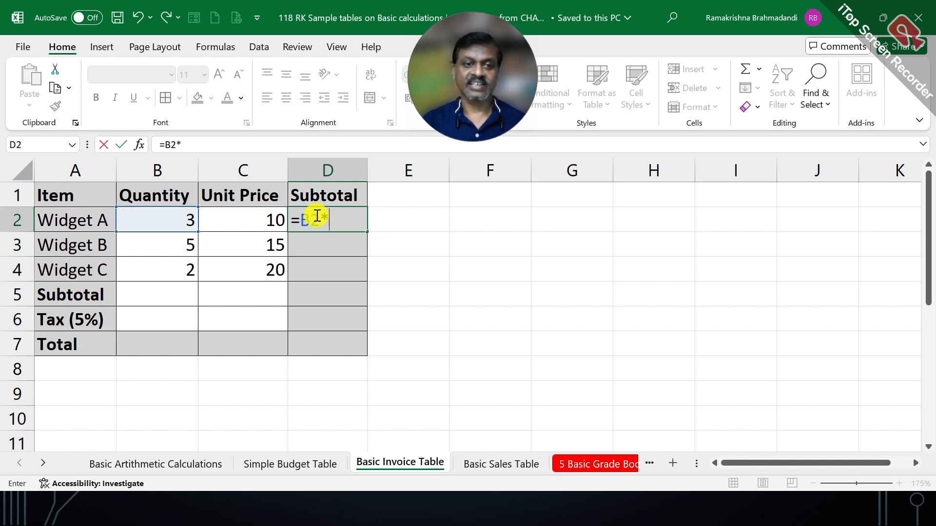
pyautogui.press('Left')
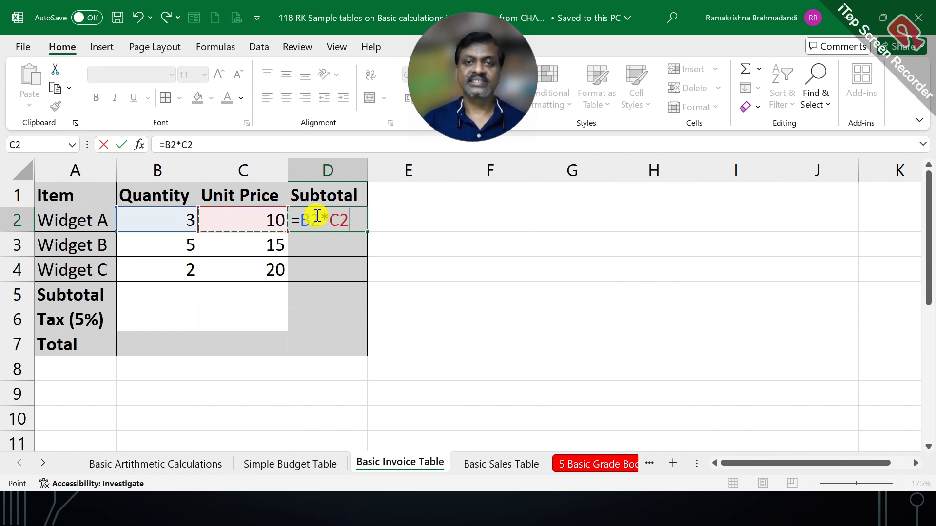
pyautogui.press('Return')
pyautogui.click(318, 218)
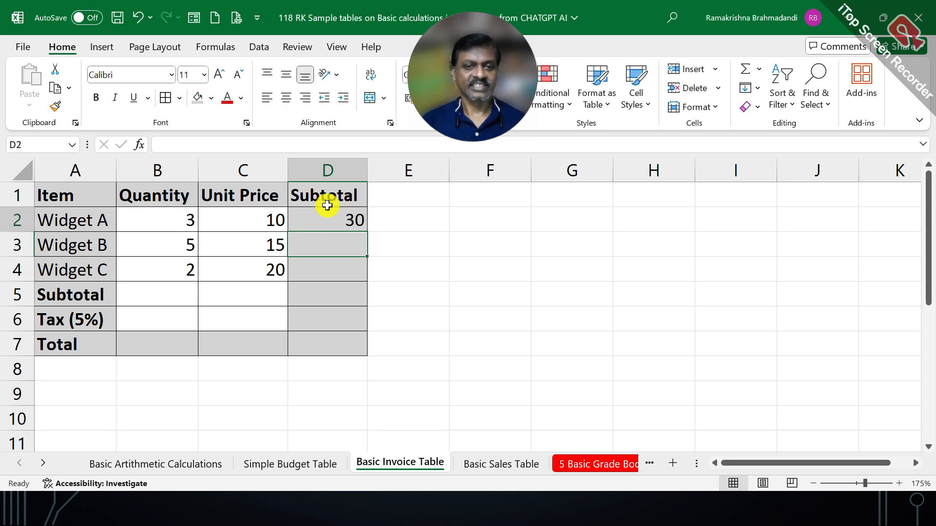
pyautogui.moveTo(366, 230); pyautogui.dragTo(362, 271)
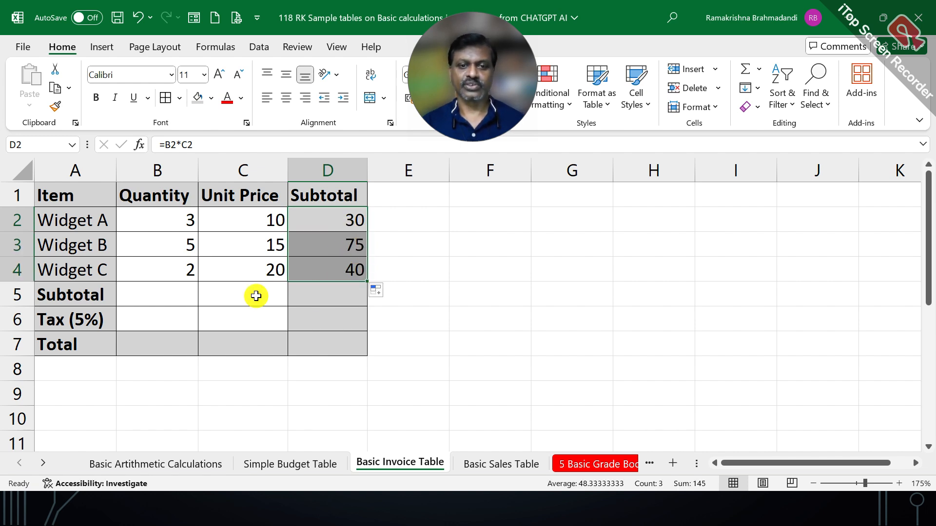
# Sum the widget subtotals in D5 of the Subtotal row with AutoSum, using =SUM(D2:D4).
pyautogui.click(324, 294)
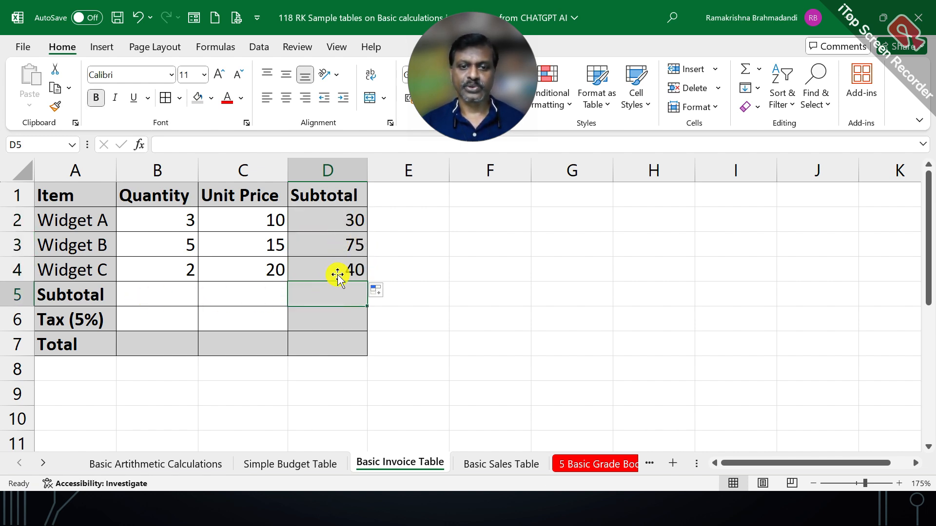
pyautogui.click(744, 73)
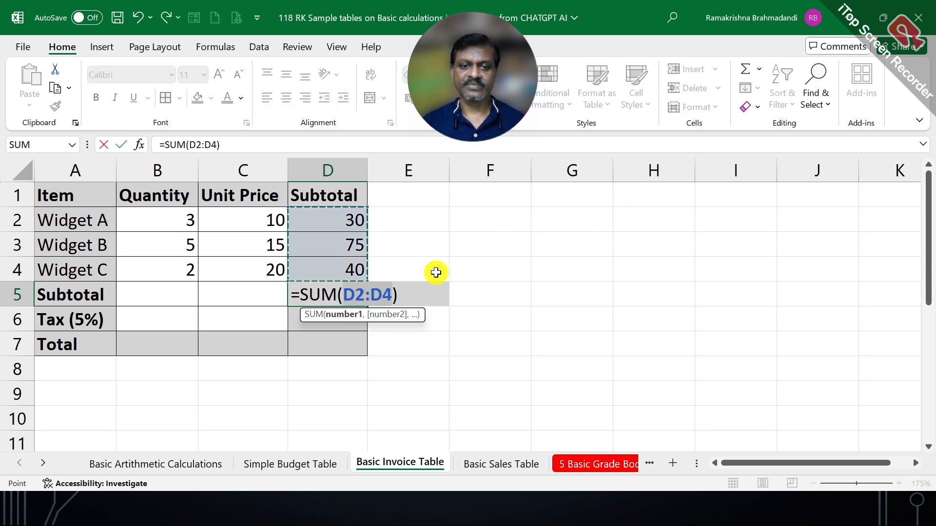
pyautogui.click(123, 145)
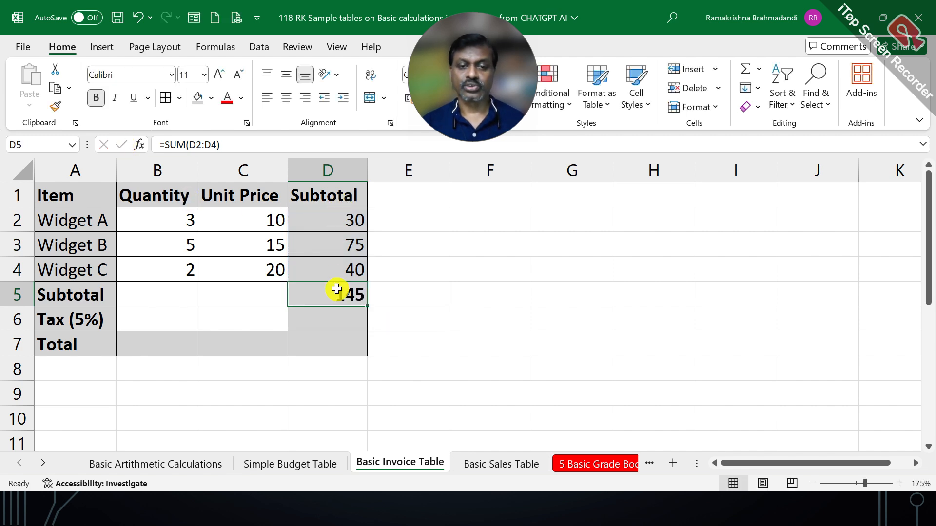
# Calculate the tax in D6 of the Tax (5%) row with the formula =D5*5%.
pyautogui.click(312, 320)
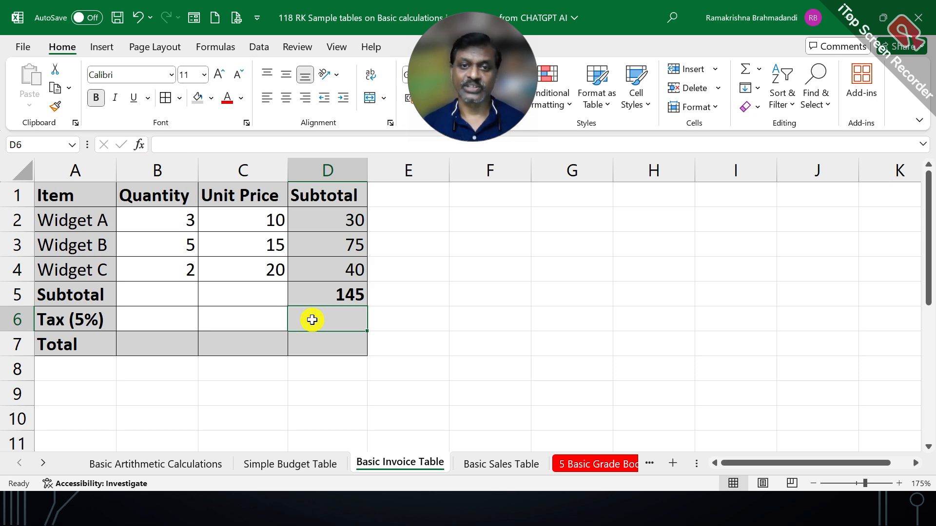
pyautogui.write('=')
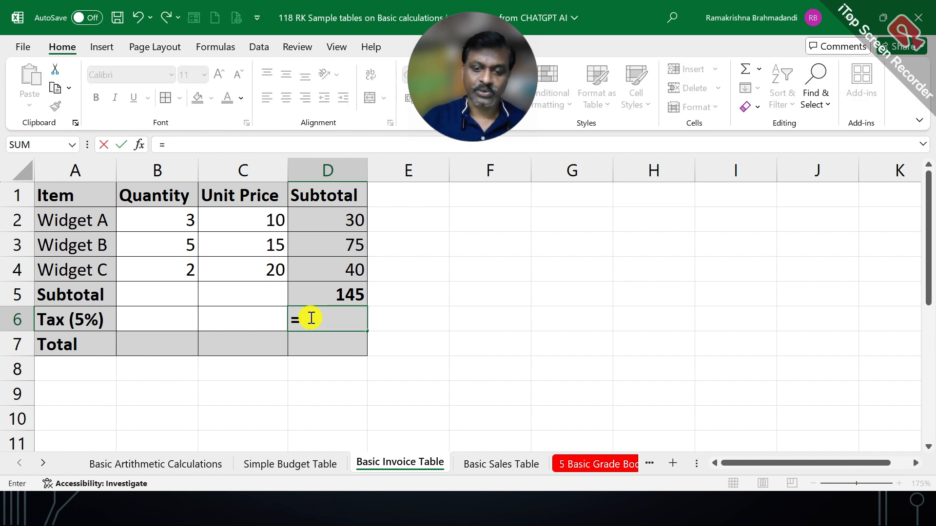
pyautogui.press('Up')
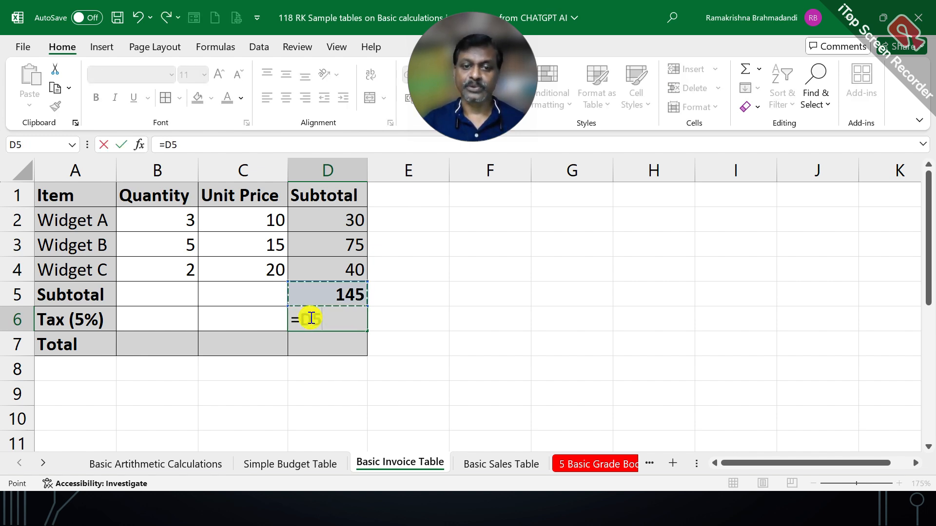
pyautogui.write('*')
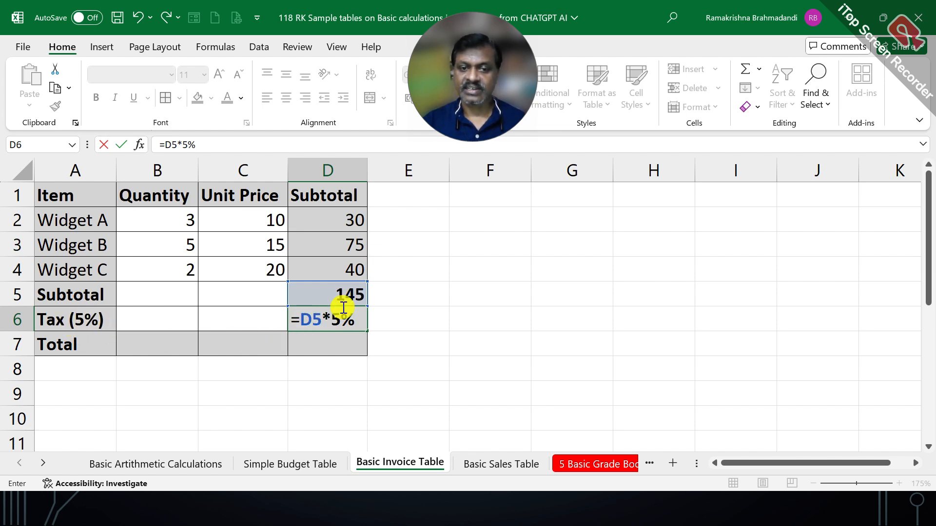
pyautogui.press('Return')
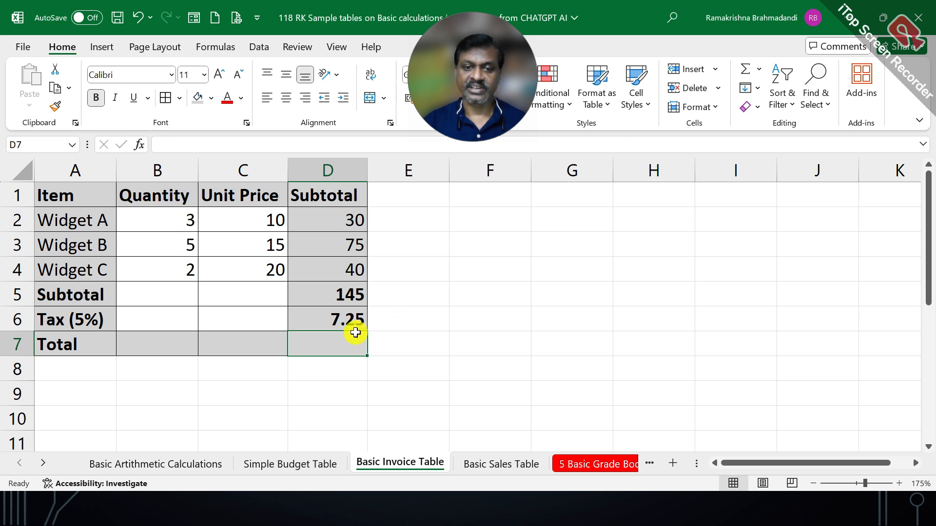
pyautogui.click(336, 309)
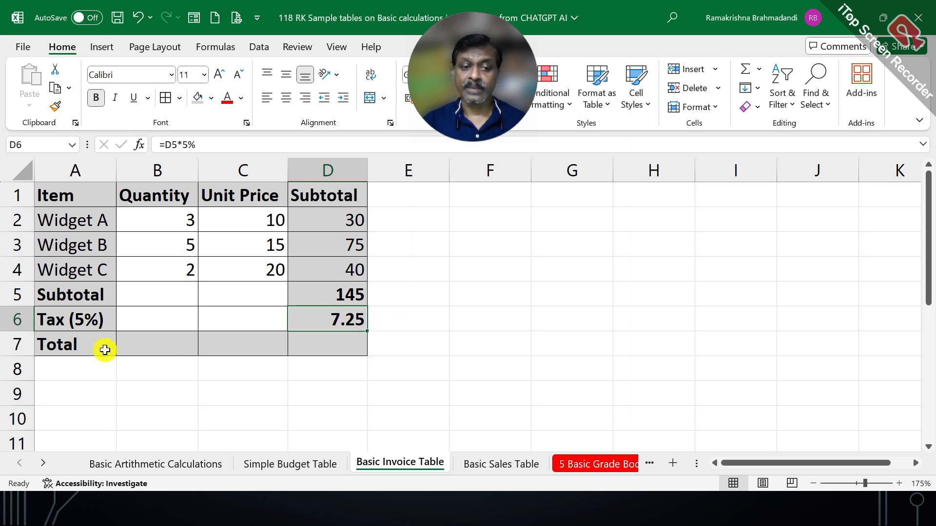
# Add the invoice's subtotal and tax in D7 with AutoSum, using =SUM(D5:D6), and save the workbook.
pyautogui.click(331, 336)
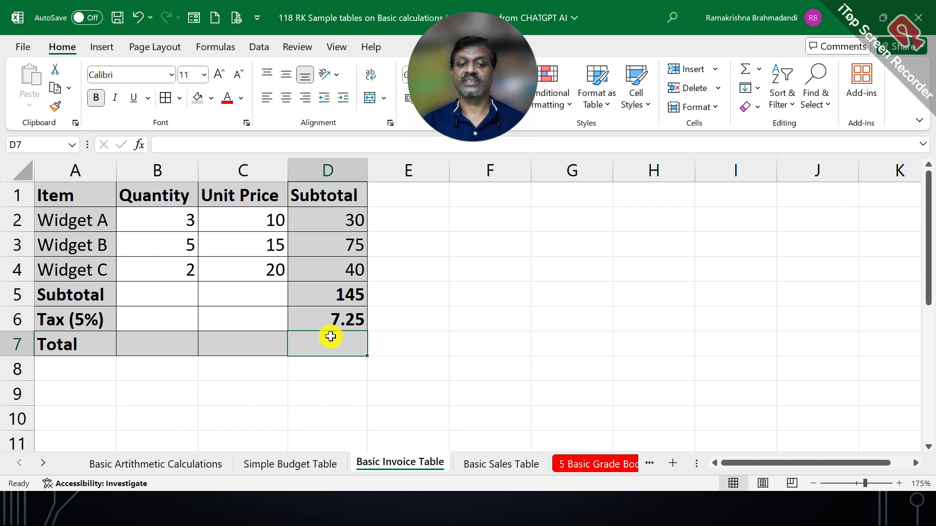
pyautogui.moveTo(349, 293); pyautogui.dragTo(347, 322)
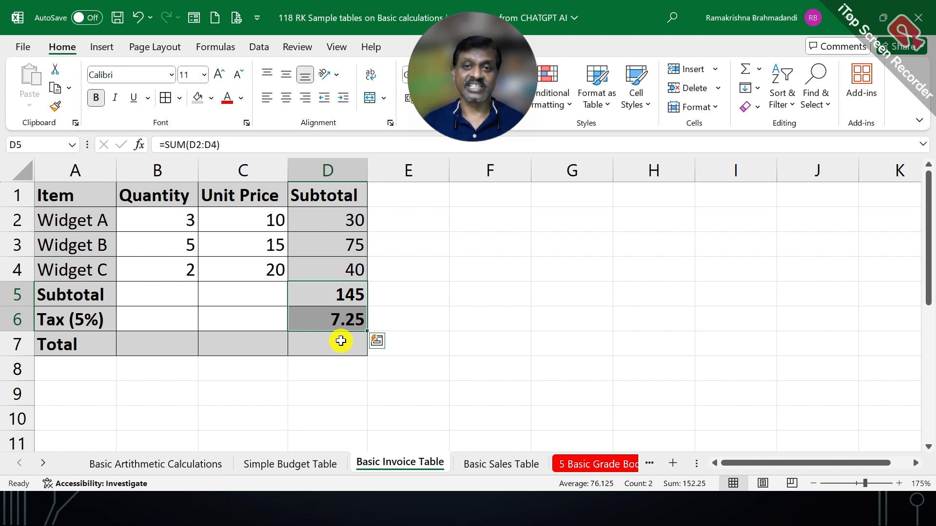
pyautogui.click(341, 341)
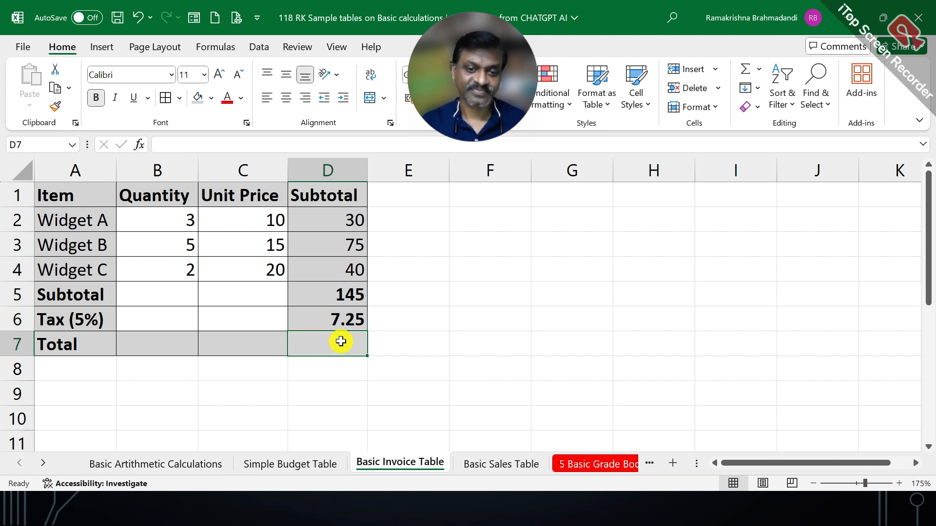
pyautogui.click(338, 286)
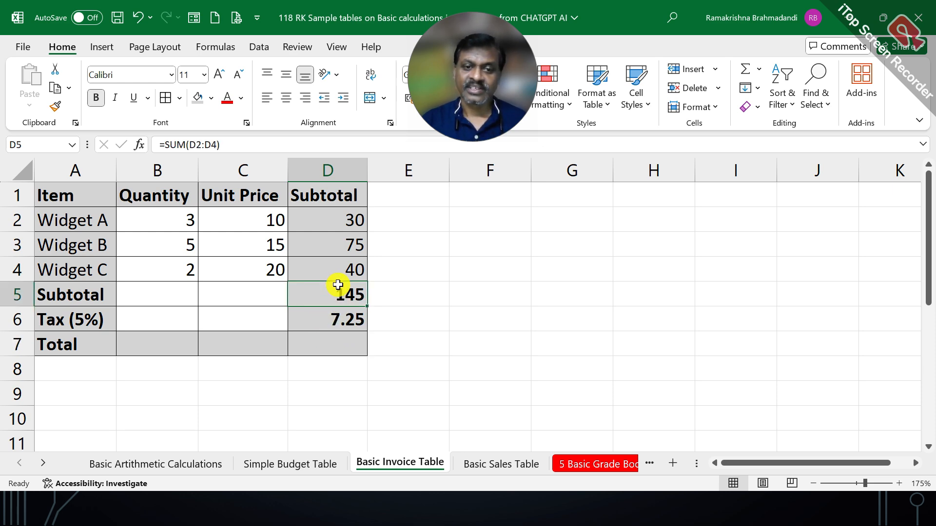
pyautogui.click(341, 312)
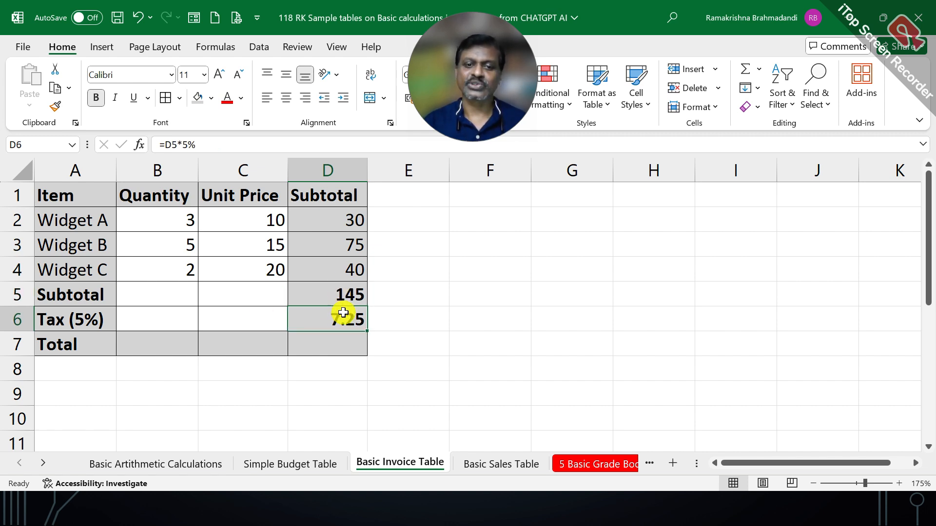
pyautogui.moveTo(347, 293); pyautogui.dragTo(347, 306)
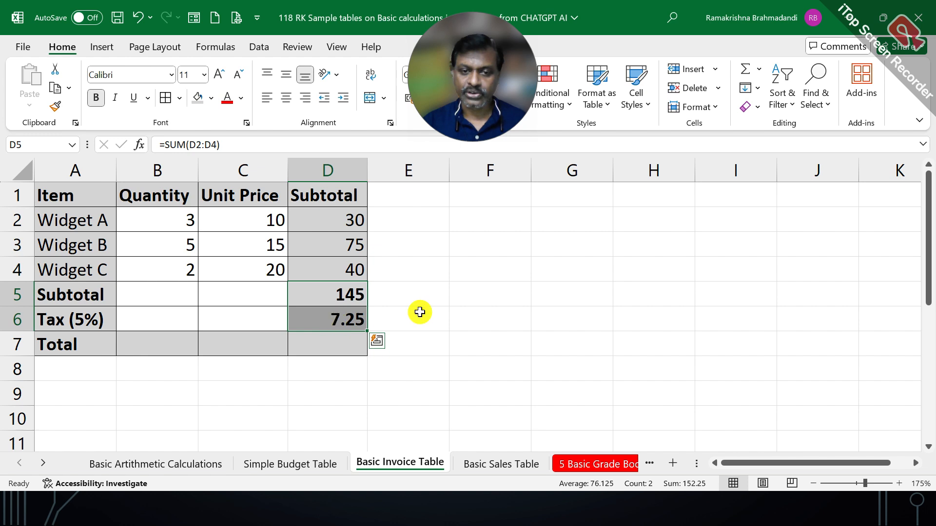
pyautogui.click(749, 63)
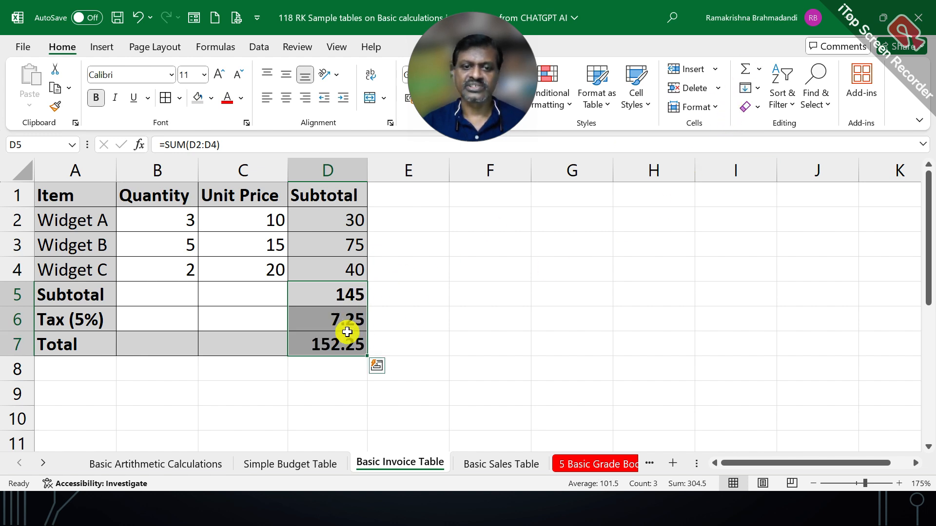
pyautogui.click(334, 349)
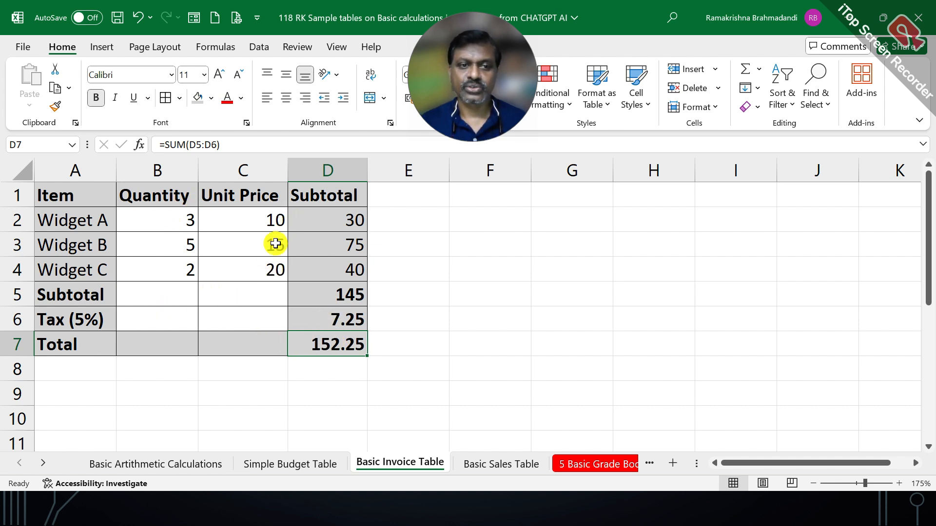
pyautogui.click(118, 18)
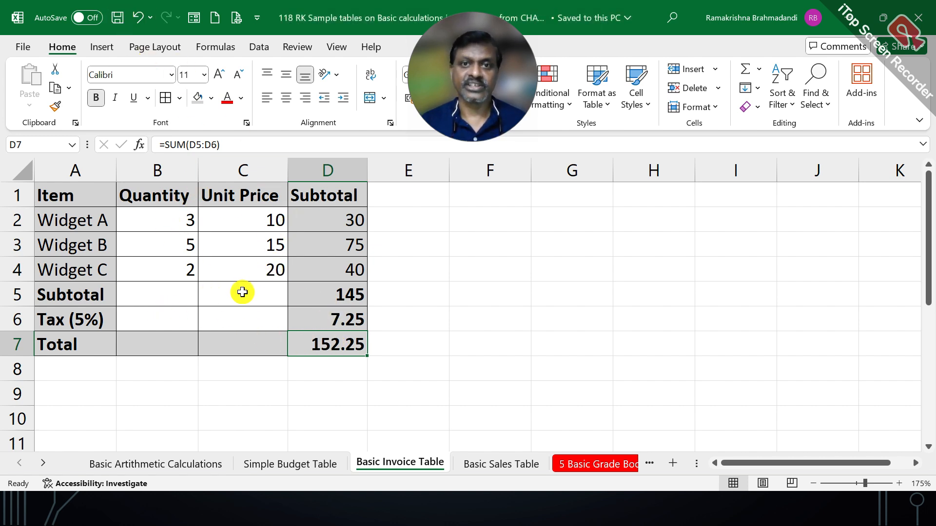
# Copy the formatting of A1:D5 on the Simple Budget Table sheet onto A1:D5 of the Basic Sales Table with Format Painter.
pyautogui.click(478, 466)
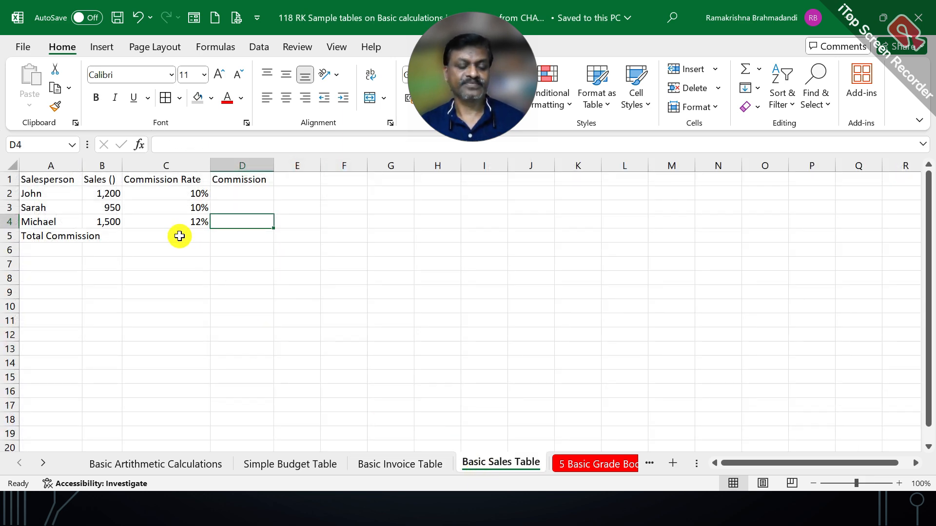
pyautogui.scroll(6, 179, 236)
pyautogui.scroll(1, 179, 236)
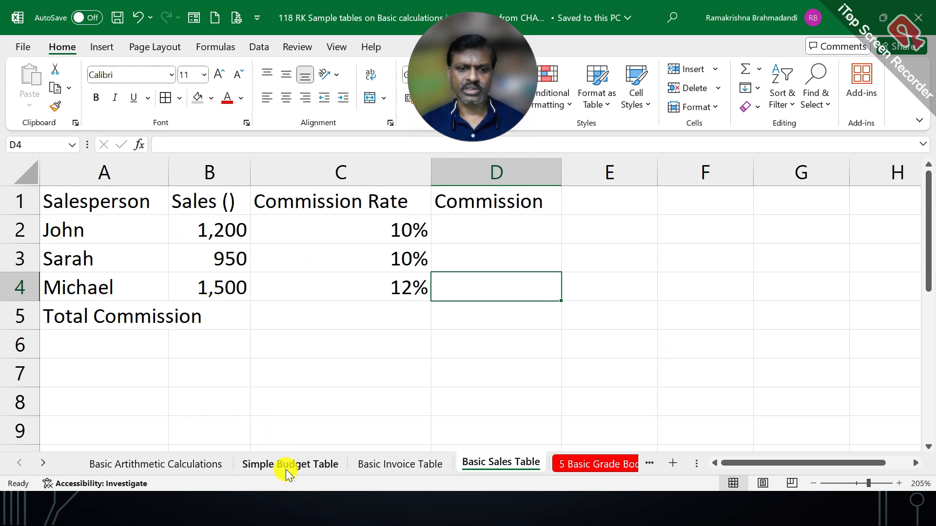
pyautogui.click(312, 465)
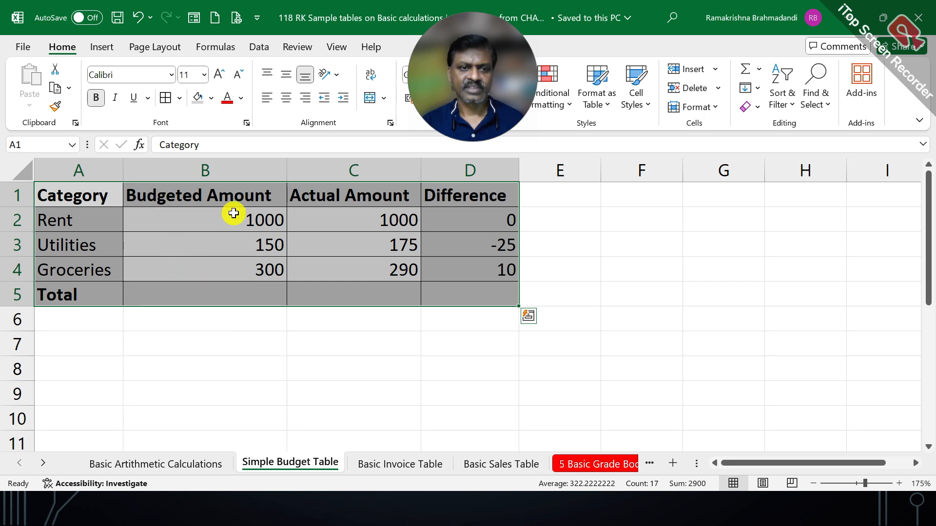
pyautogui.click(57, 107)
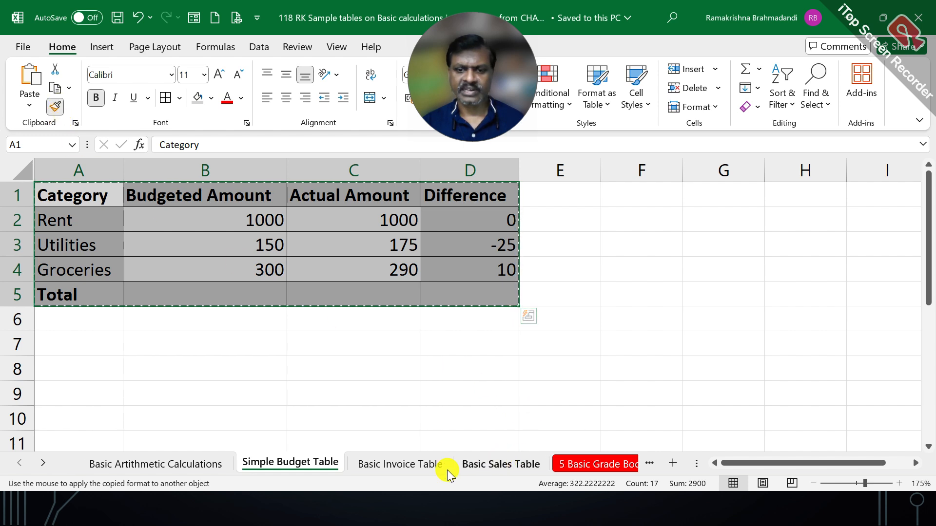
pyautogui.click(484, 466)
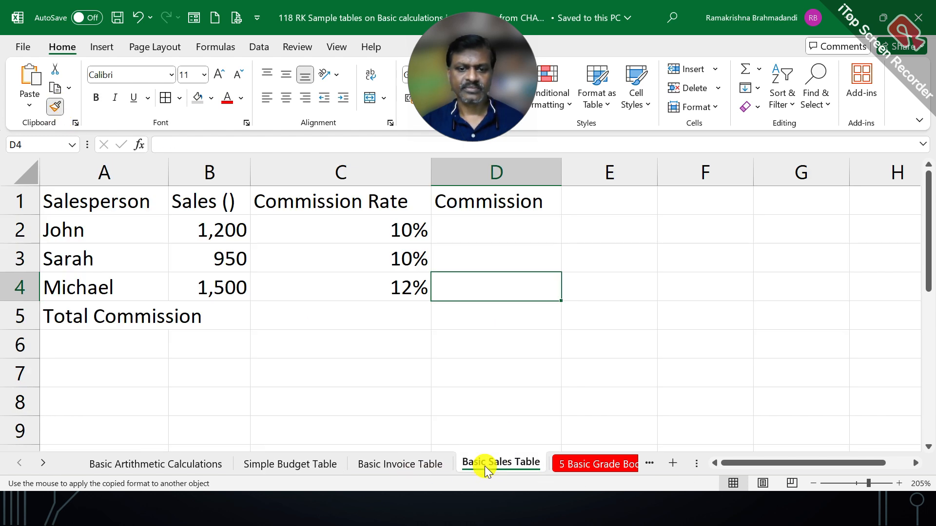
pyautogui.moveTo(125, 198)
pyautogui.mouseDown()
pyautogui.moveTo(366, 304)
pyautogui.moveTo(454, 307)
pyautogui.mouseUp()
pyautogui.click(453, 277)
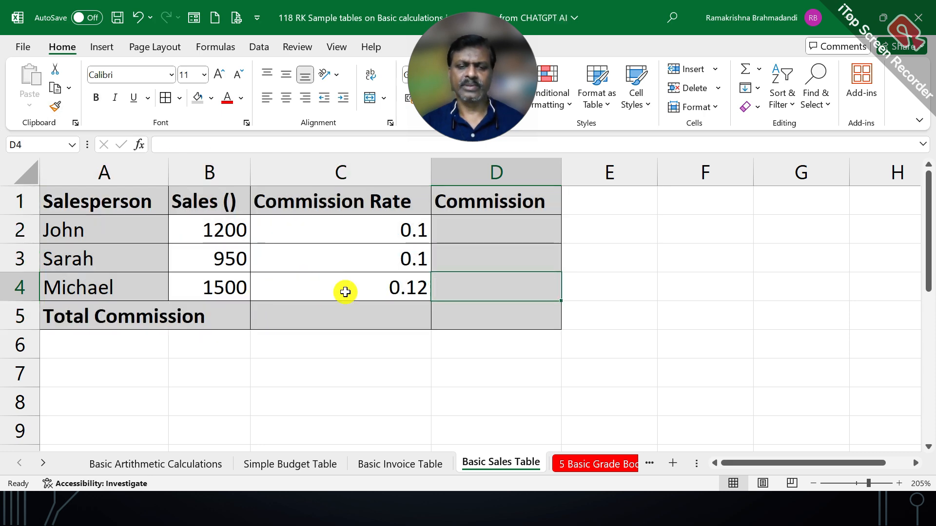
pyautogui.click(368, 466)
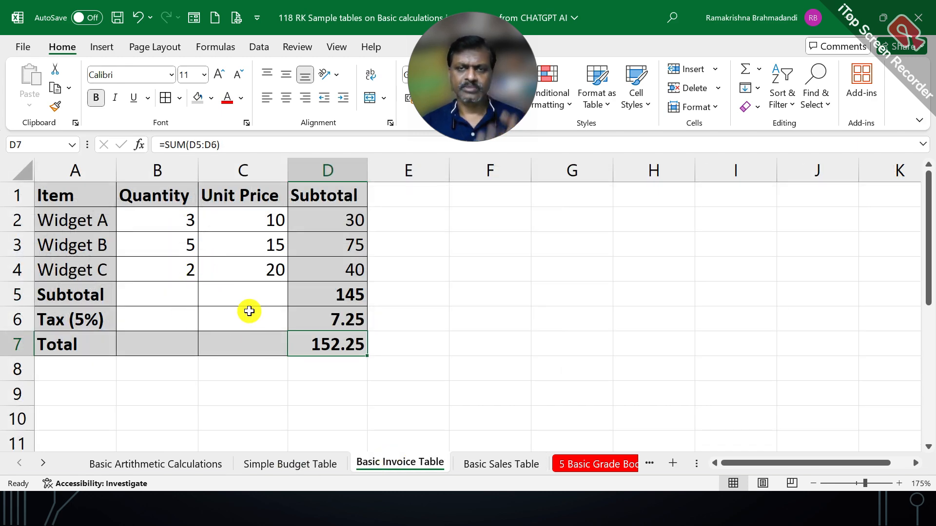
pyautogui.click(472, 463)
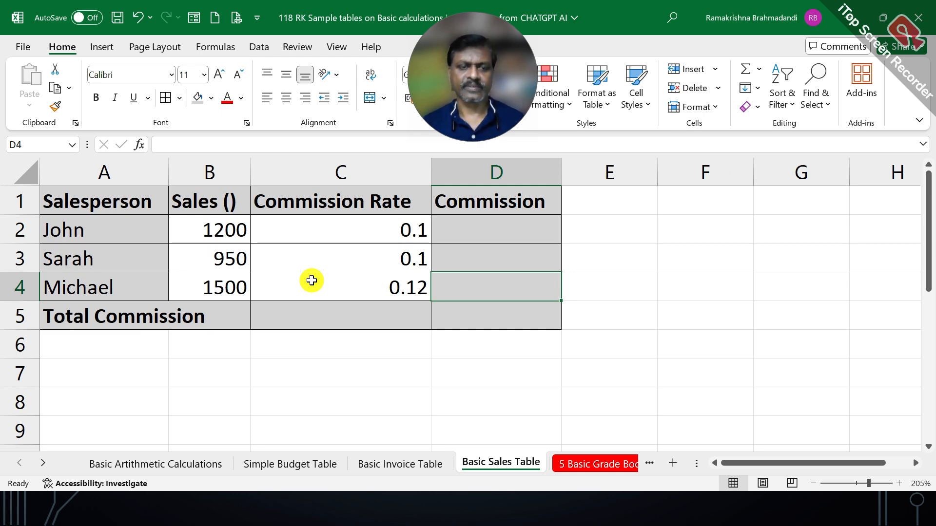
# Examine the salespeople, their sales amounts, their commission rates and the Commission column on the Basic Sales Table sheet.
pyautogui.click(311, 280)
pyautogui.click(189, 313)
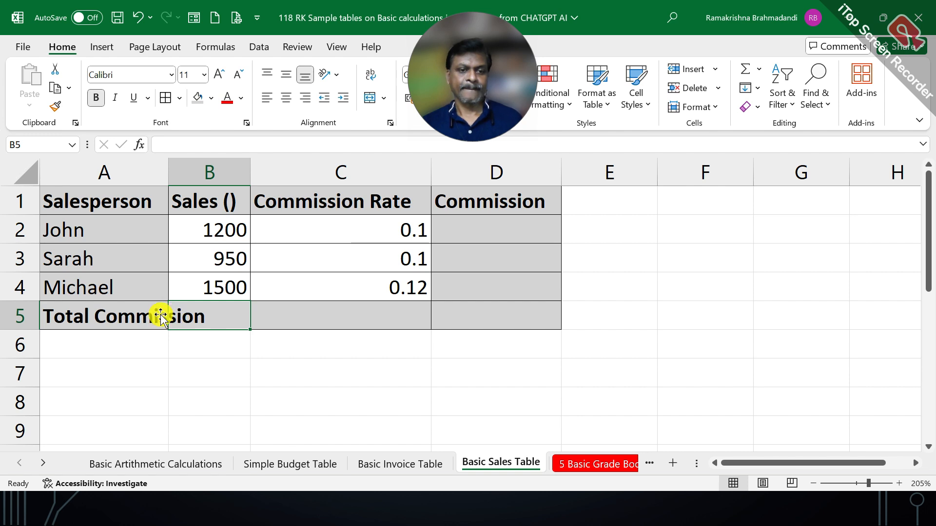
pyautogui.click(353, 274)
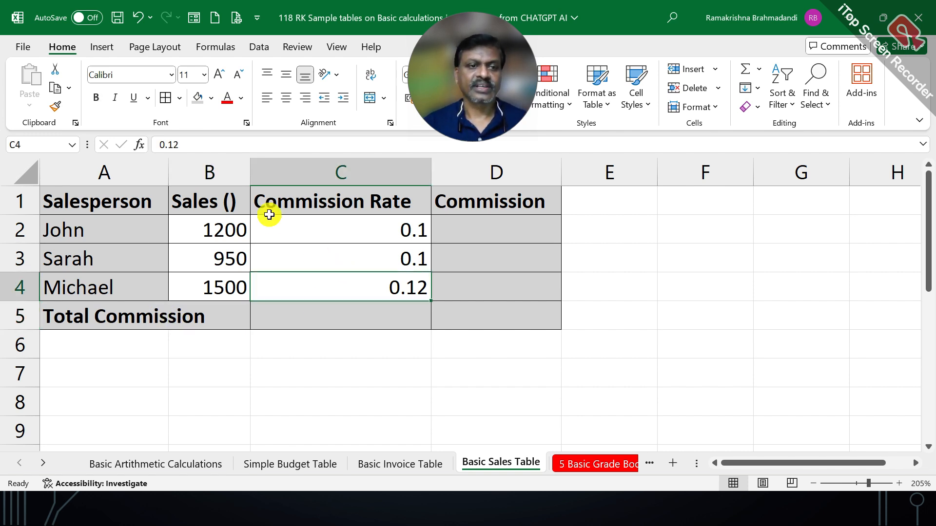
pyautogui.click(480, 224)
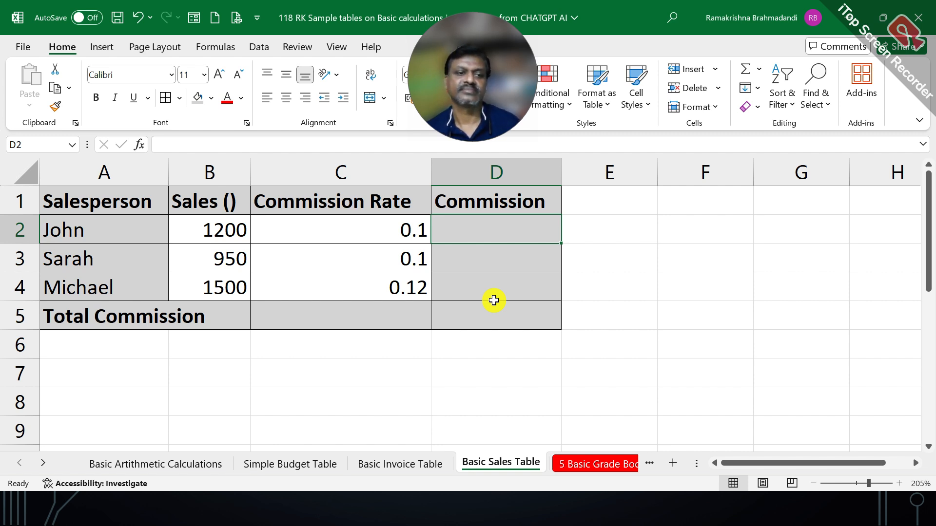
pyautogui.click(115, 196)
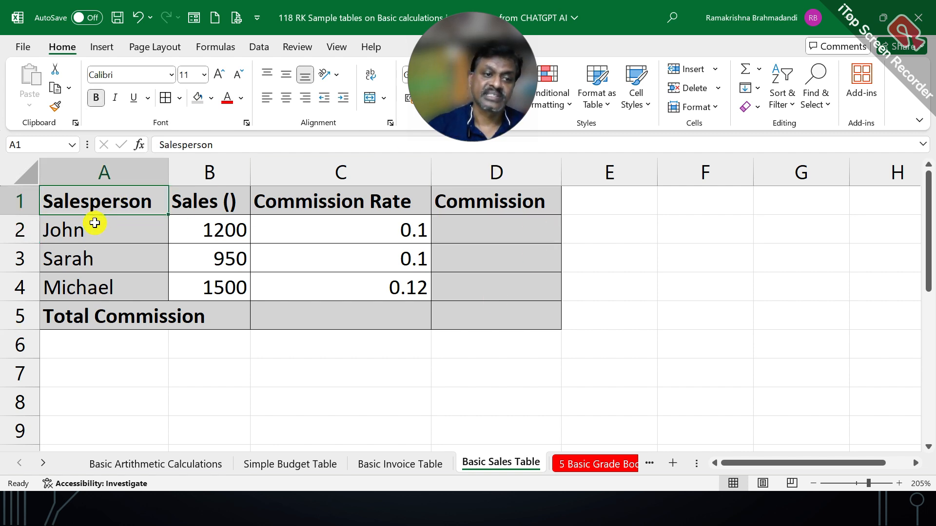
pyautogui.moveTo(94, 223); pyautogui.dragTo(104, 275)
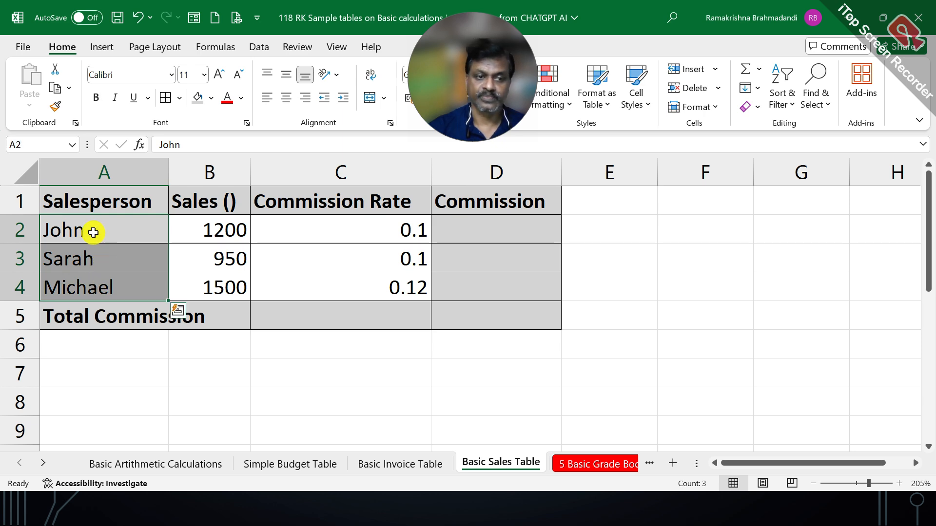
pyautogui.click(213, 226)
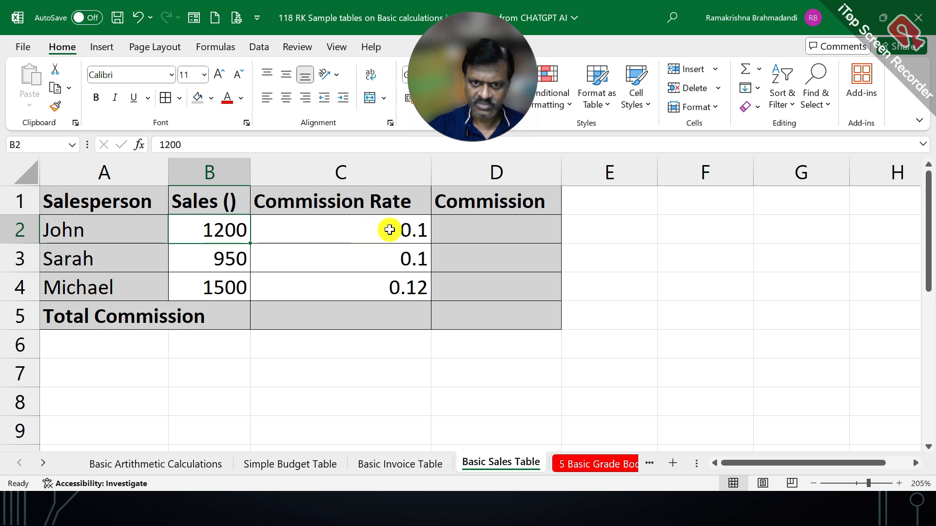
pyautogui.click(389, 229)
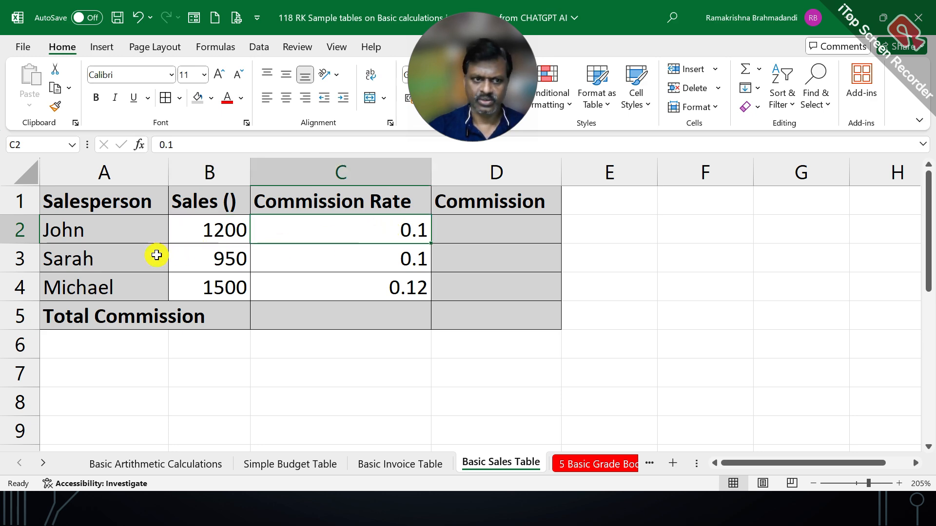
pyautogui.click(380, 259)
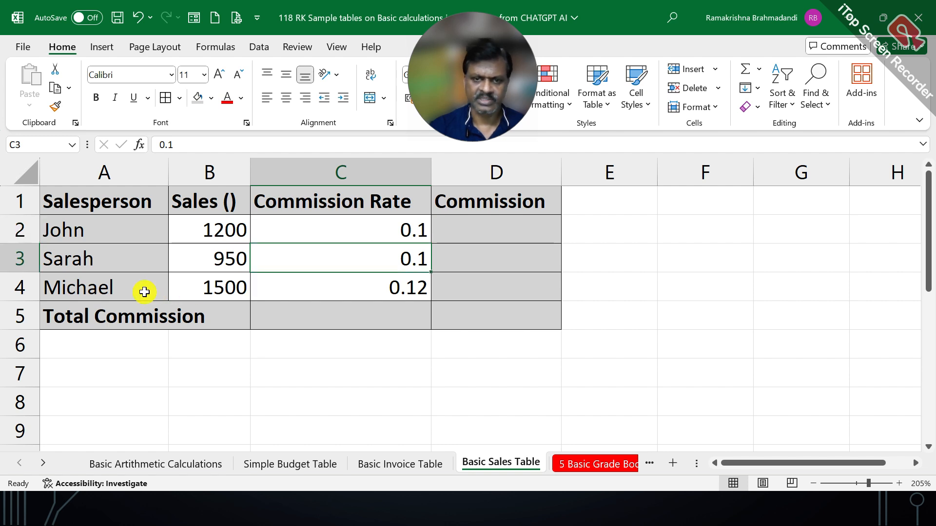
pyautogui.click(353, 284)
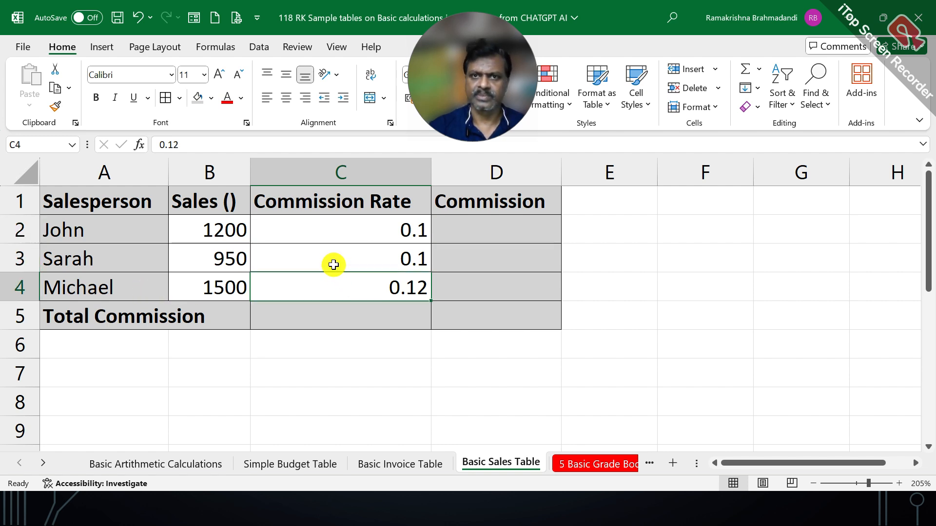
# Calculate each salesperson's commission with the formula =B2*C2 in D2 and fill it down to D4.
pyautogui.click(455, 227)
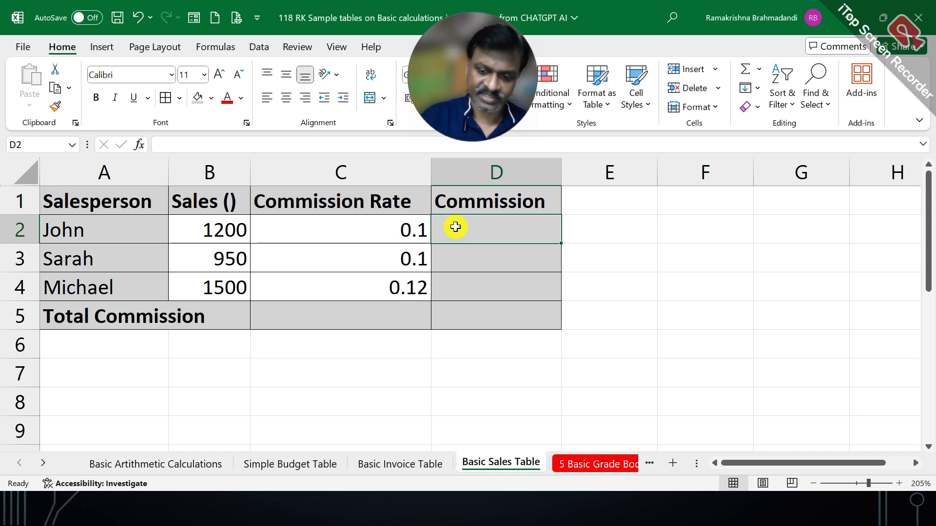
pyautogui.write('=')
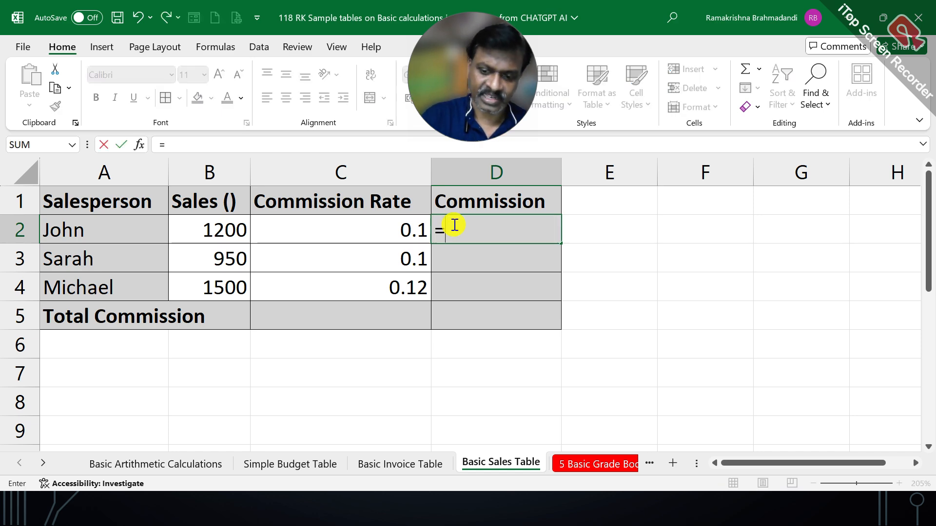
pyautogui.click(227, 227)
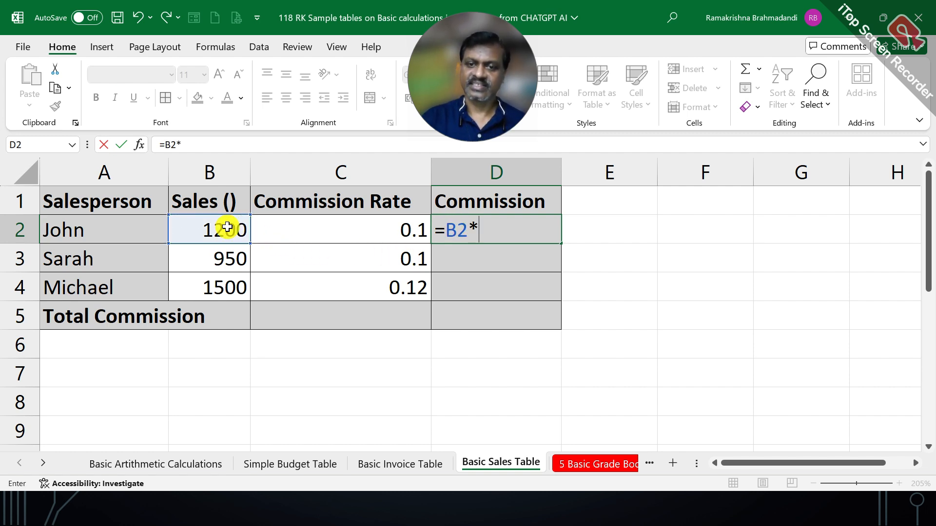
pyautogui.press('Left')
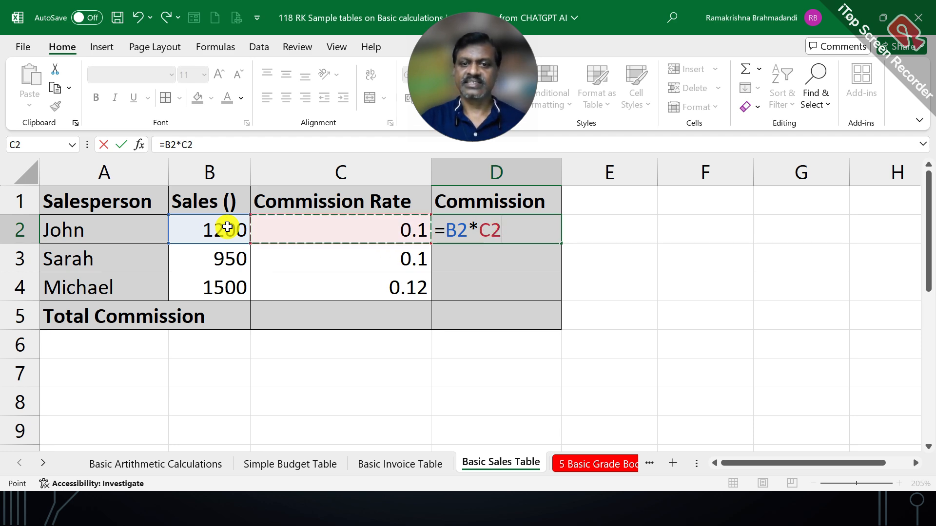
pyautogui.press('Return')
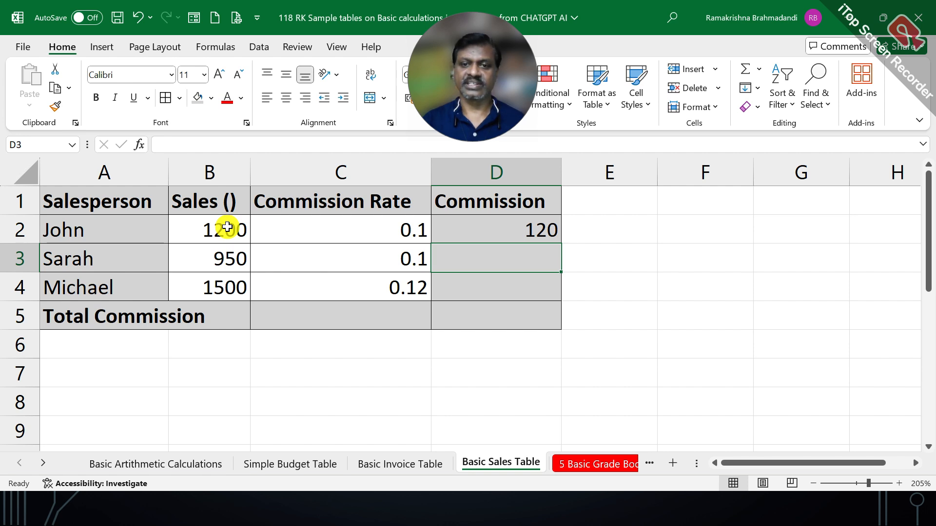
pyautogui.click(530, 230)
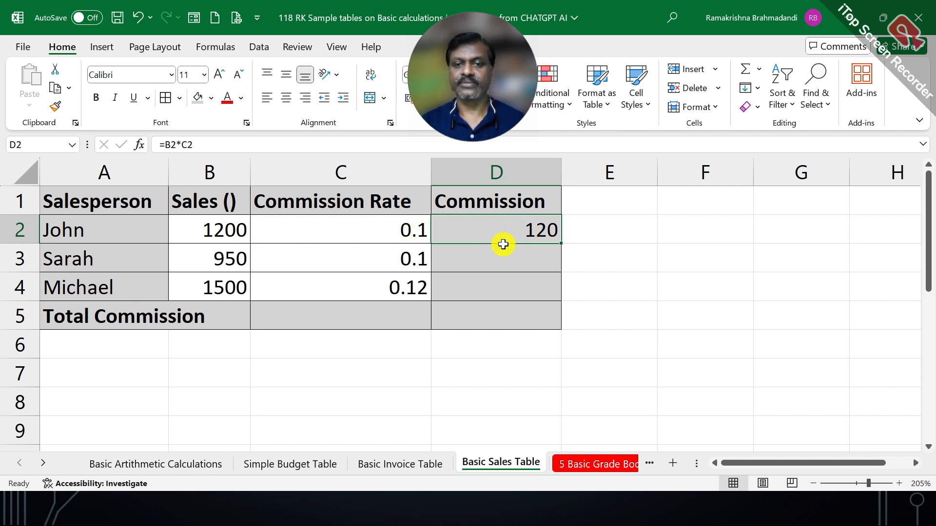
pyautogui.moveTo(560, 243); pyautogui.dragTo(556, 293)
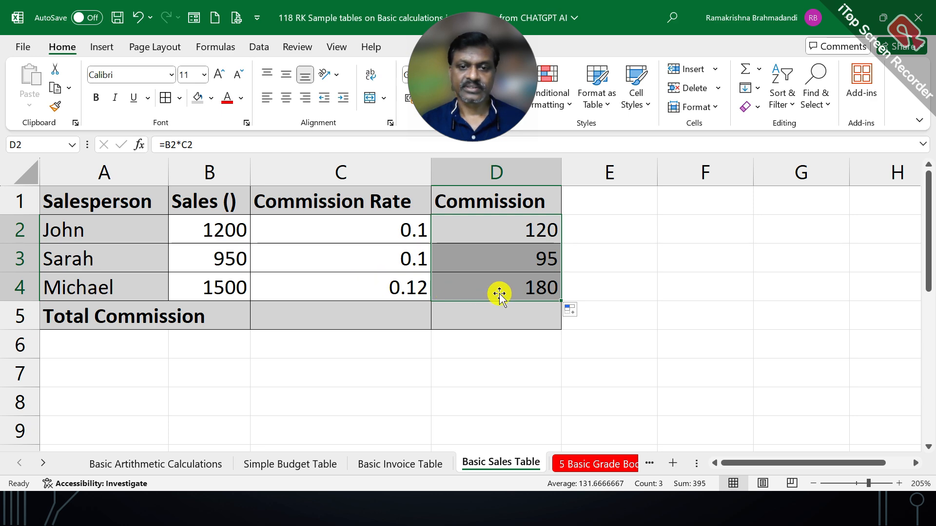
# Sum the commissions in D5 of the Total Commission row with AutoSum, using =SUM(D2:D4).
pyautogui.moveTo(520, 237); pyautogui.dragTo(525, 283)
pyautogui.click(744, 69)
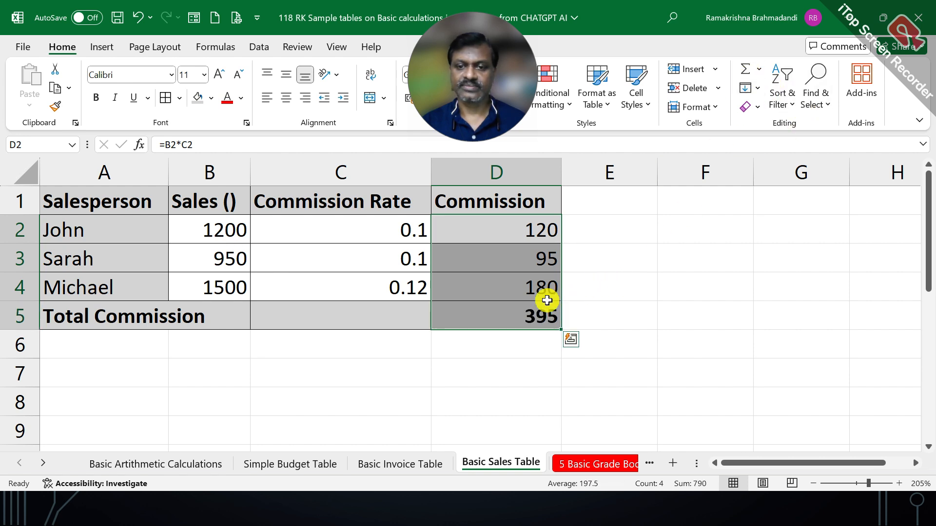
pyautogui.click(518, 318)
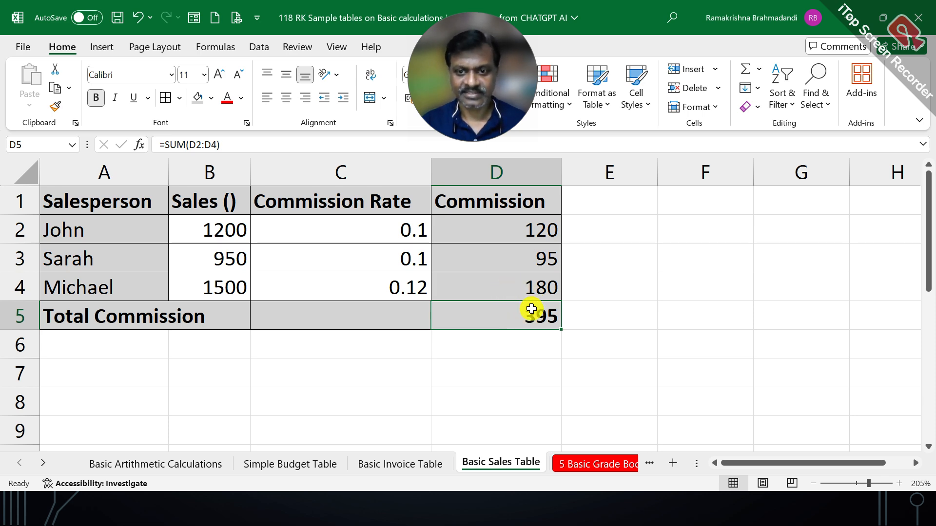
# Copy the formatting of A1:D5 on the Simple Budget Table sheet onto A1:E5 of the 5 Basic Grade Book sheet with Format Painter.
pyautogui.click(570, 465)
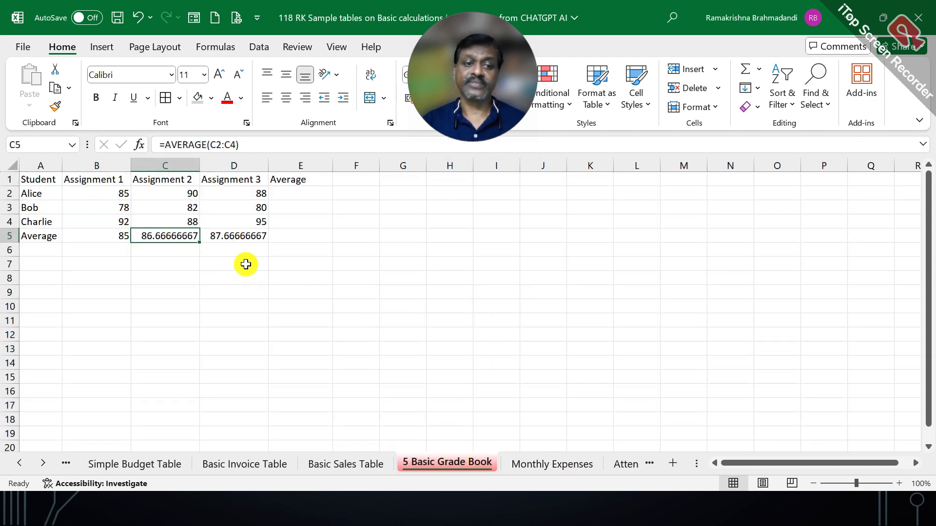
pyautogui.scroll(6, 182, 236)
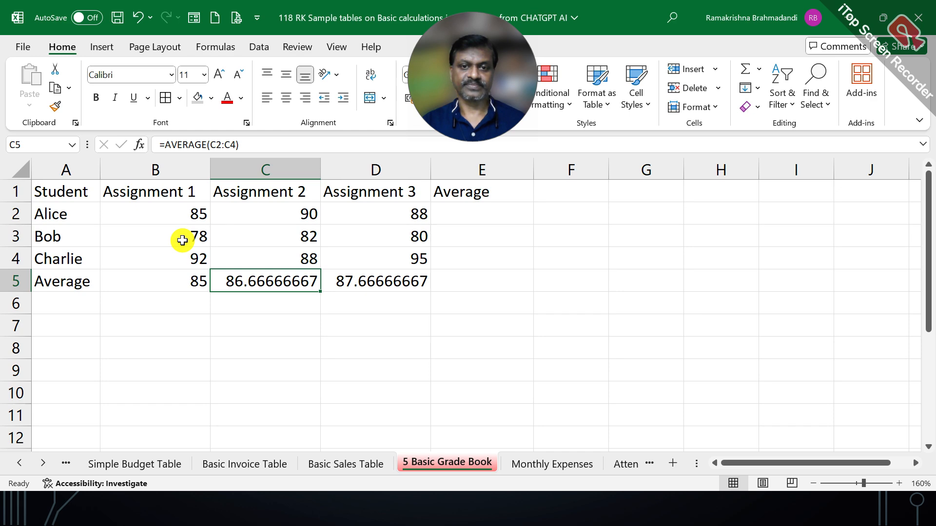
pyautogui.click(272, 464)
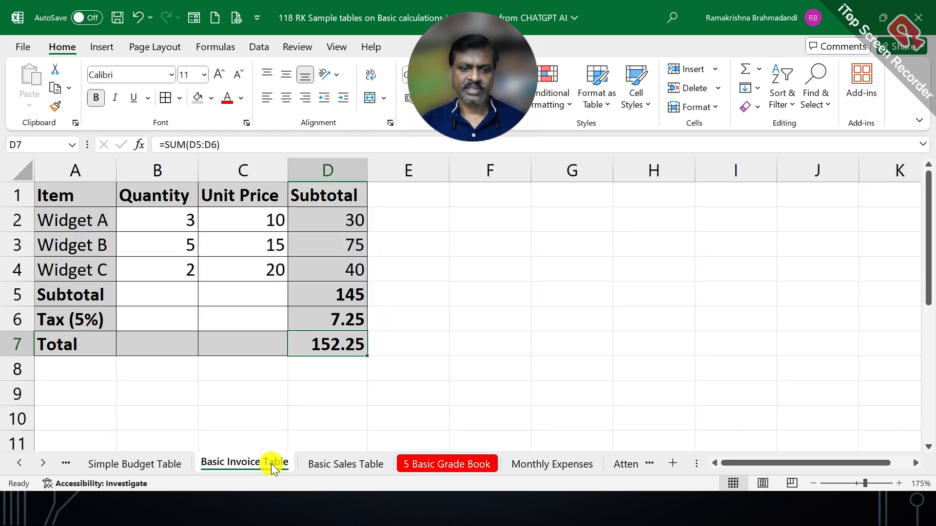
pyautogui.click(358, 464)
pyautogui.click(149, 462)
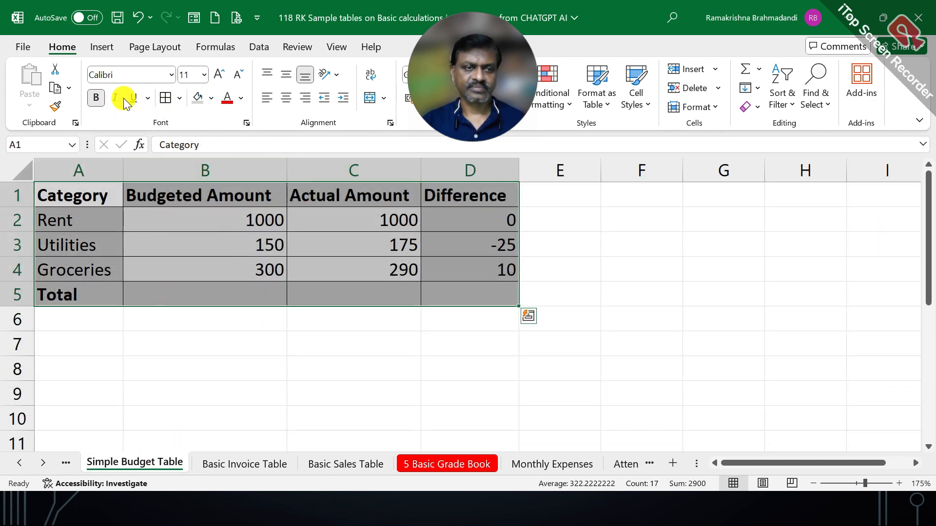
pyautogui.click(55, 106)
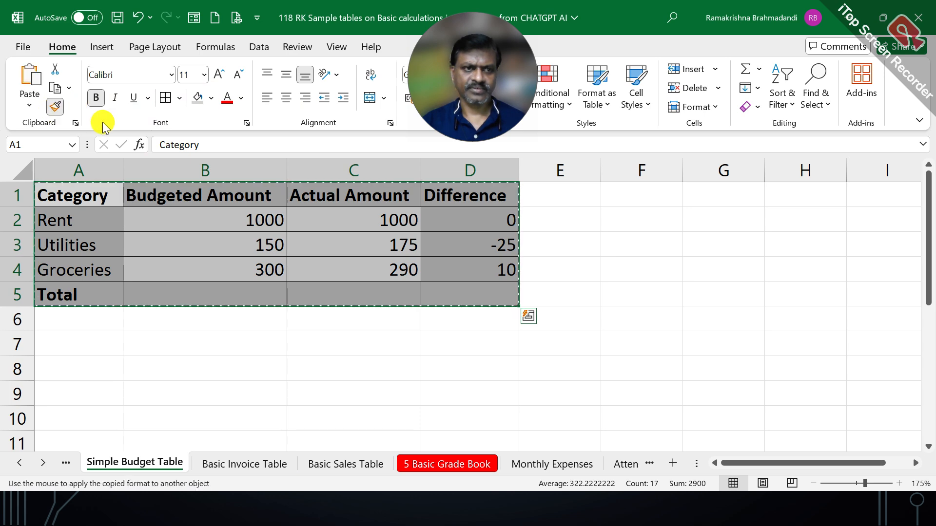
pyautogui.click(494, 472)
pyautogui.moveTo(75, 184)
pyautogui.mouseDown()
pyautogui.moveTo(287, 259)
pyautogui.moveTo(446, 279)
pyautogui.mouseUp()
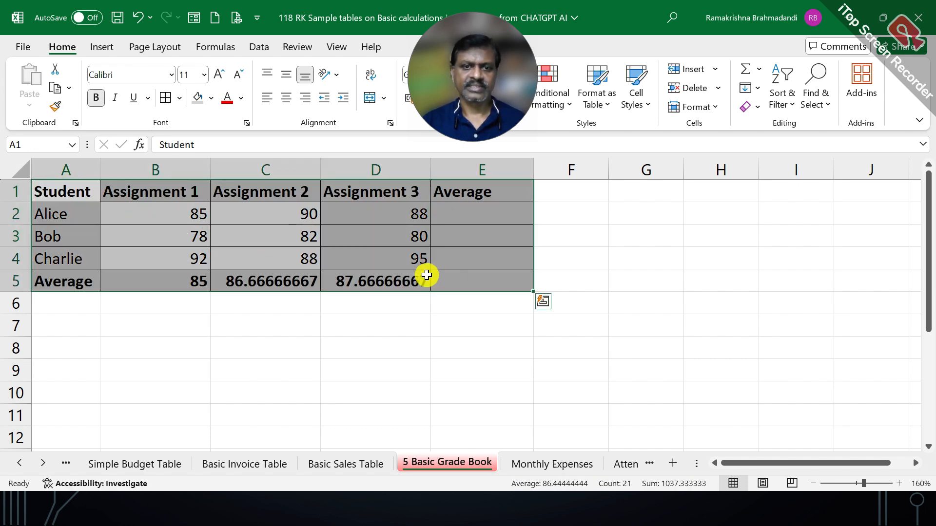
# Remove the grey fill from the Assignment 3 scores in D2:D4 by setting No Fill.
pyautogui.click(390, 258)
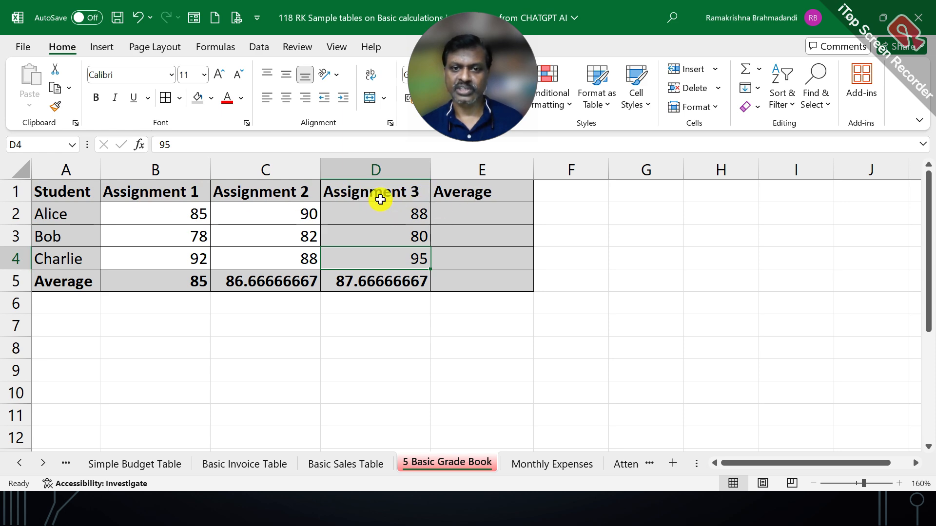
pyautogui.moveTo(378, 210); pyautogui.dragTo(379, 252)
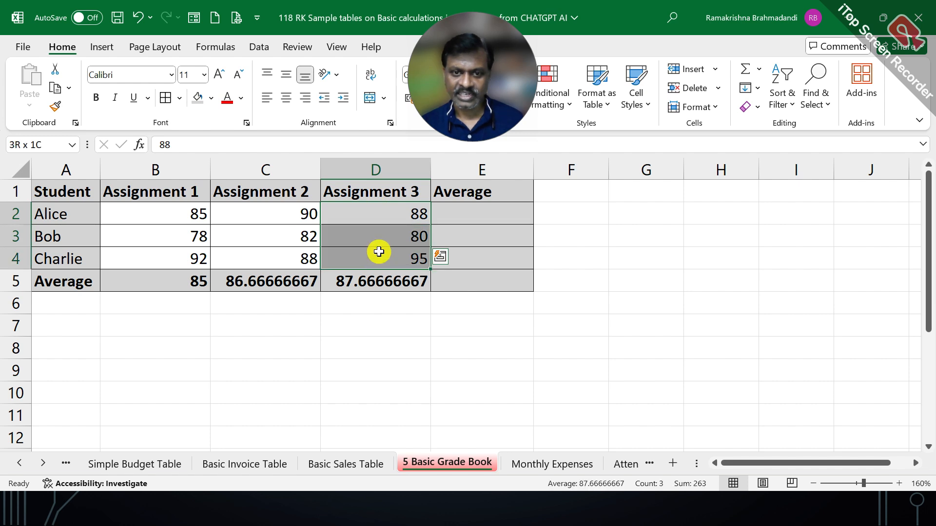
pyautogui.click(210, 98)
pyautogui.click(220, 259)
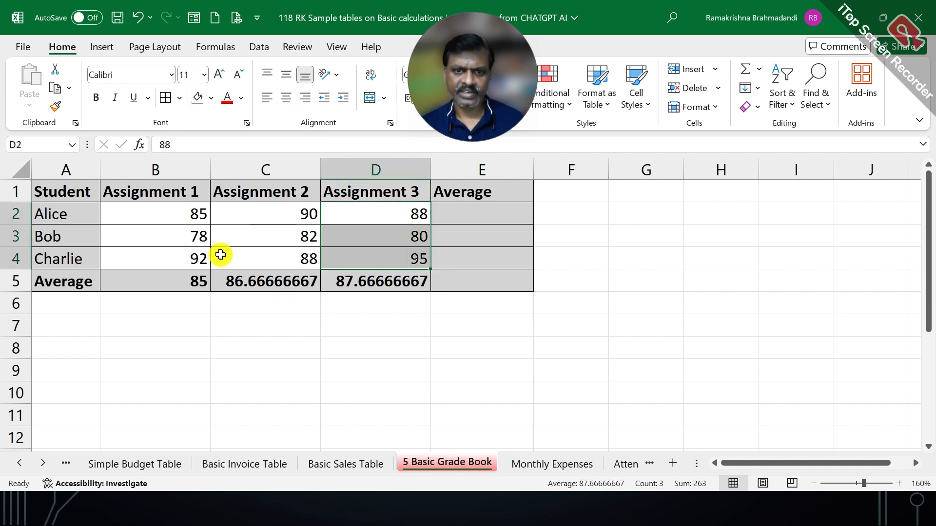
pyautogui.click(366, 213)
# Examine each student's scores for the three assignments in B2:D4 and the Average column on the grade book sheet.
pyautogui.click(457, 213)
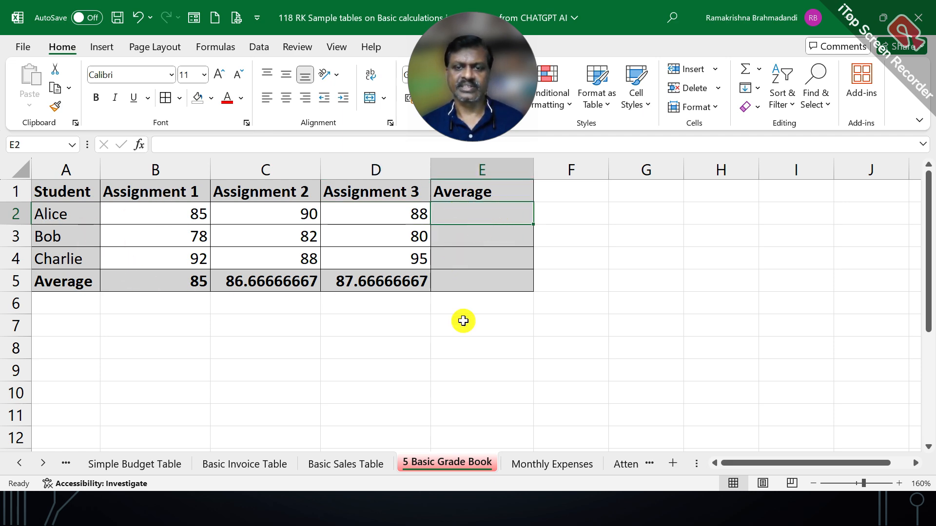
pyautogui.click(59, 210)
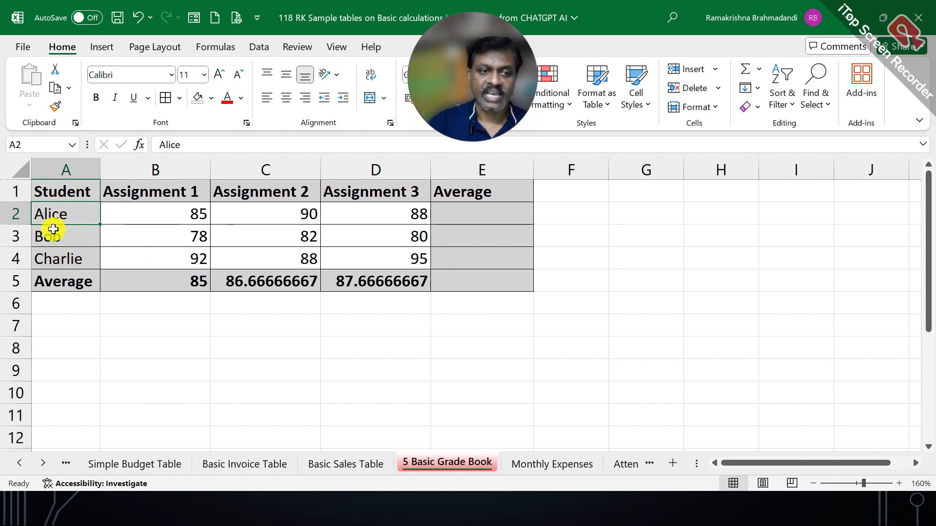
pyautogui.click(53, 231)
pyautogui.click(63, 257)
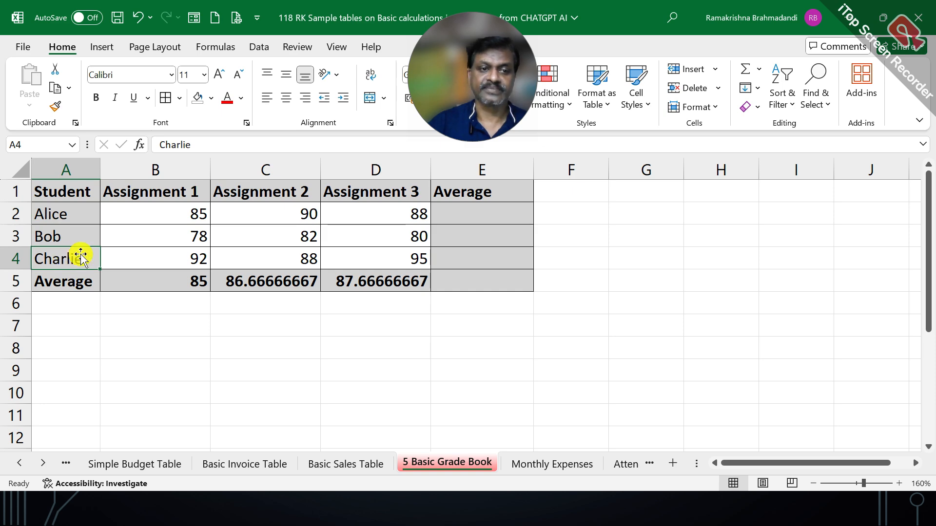
pyautogui.moveTo(152, 211); pyautogui.dragTo(368, 207)
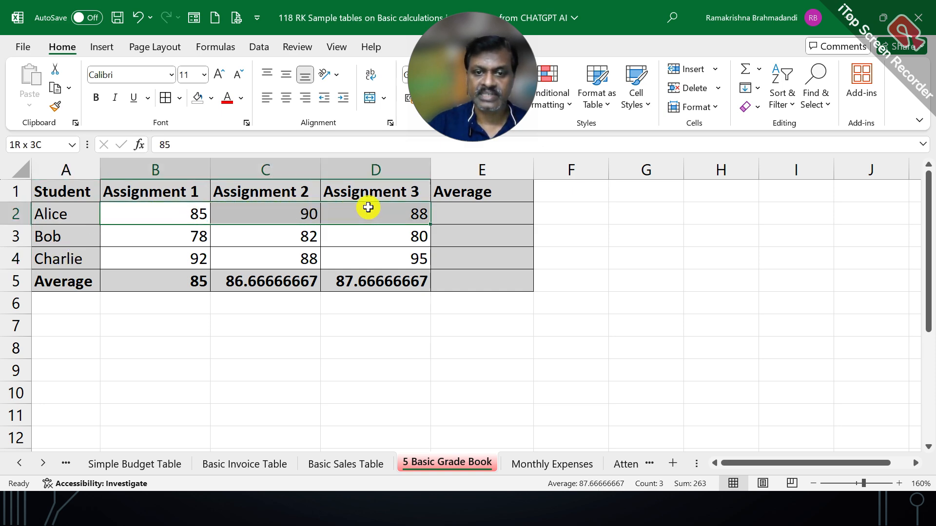
pyautogui.moveTo(194, 234); pyautogui.dragTo(380, 230)
pyautogui.moveTo(184, 246); pyautogui.dragTo(348, 248)
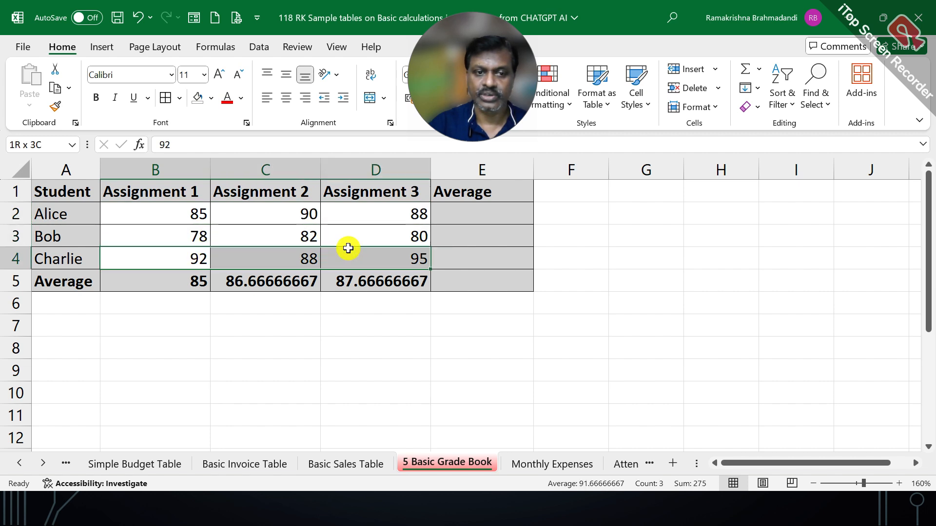
pyautogui.click(459, 206)
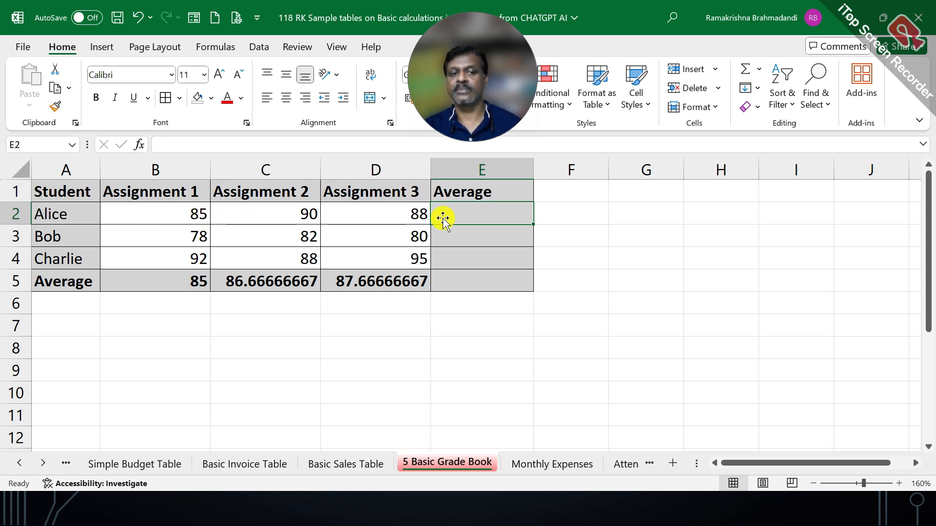
pyautogui.click(169, 210)
pyautogui.click(269, 209)
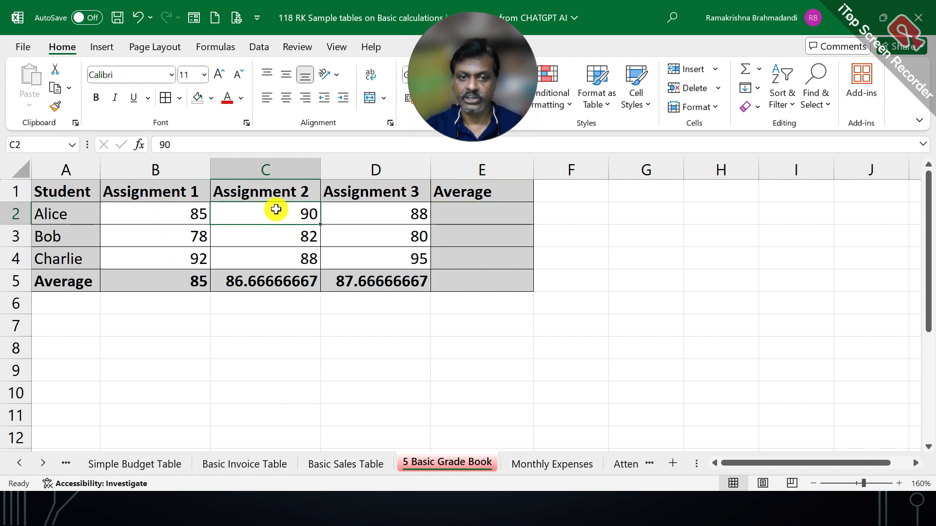
pyautogui.click(388, 212)
pyautogui.click(468, 212)
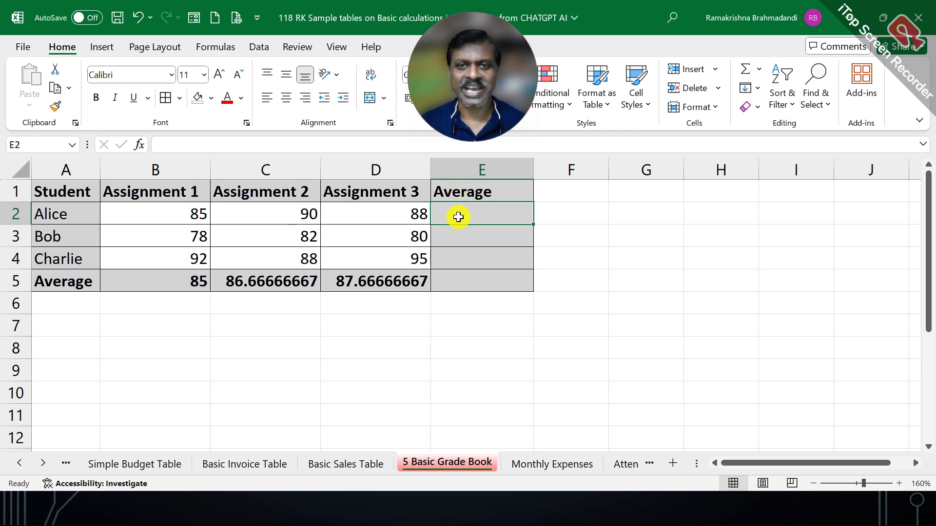
# Calculate the first student's average of the three assignments in E2 with =AVERAGE(B2:D2).
pyautogui.write('=')
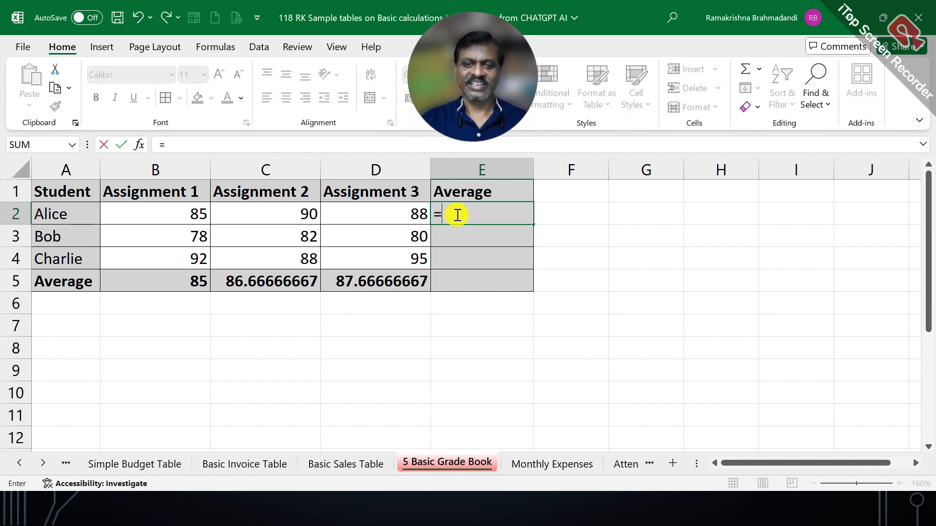
pyautogui.write('AVERAGE(')
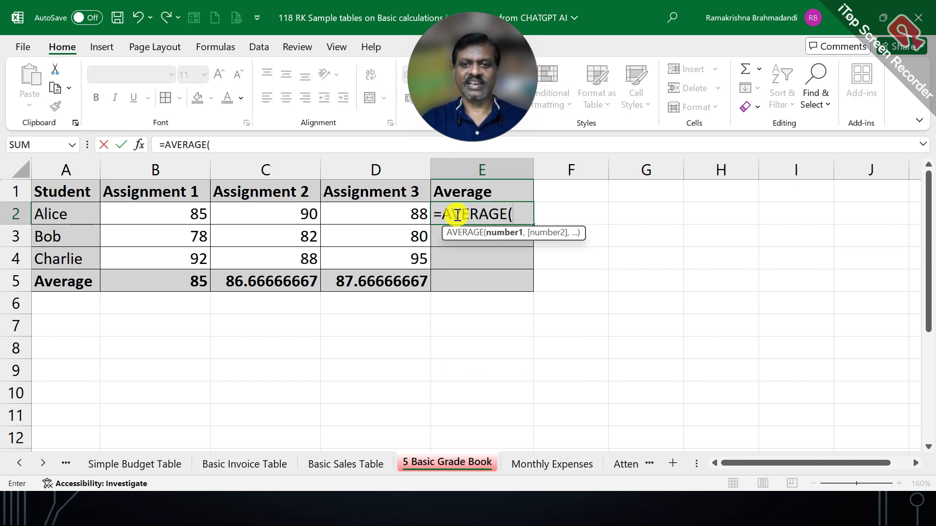
pyautogui.click(192, 214)
pyautogui.moveTo(193, 214); pyautogui.dragTo(358, 214)
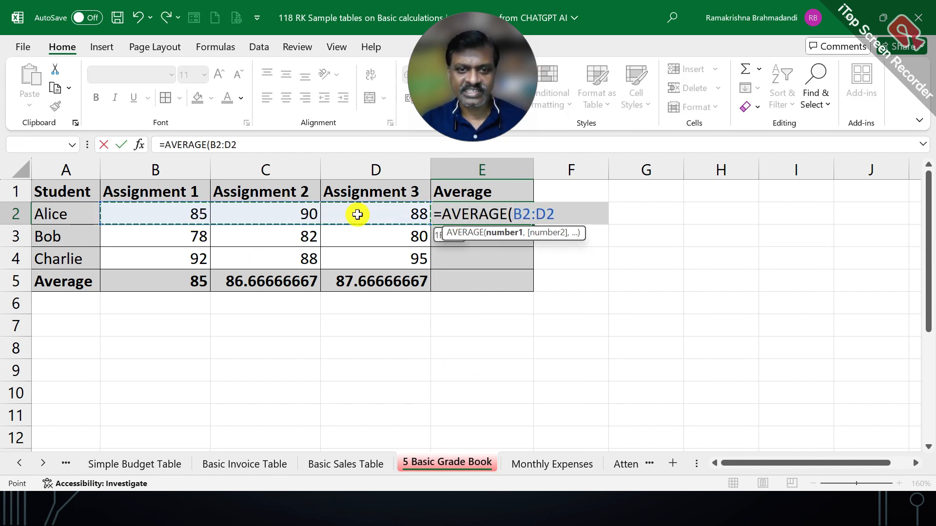
pyautogui.press('Return')
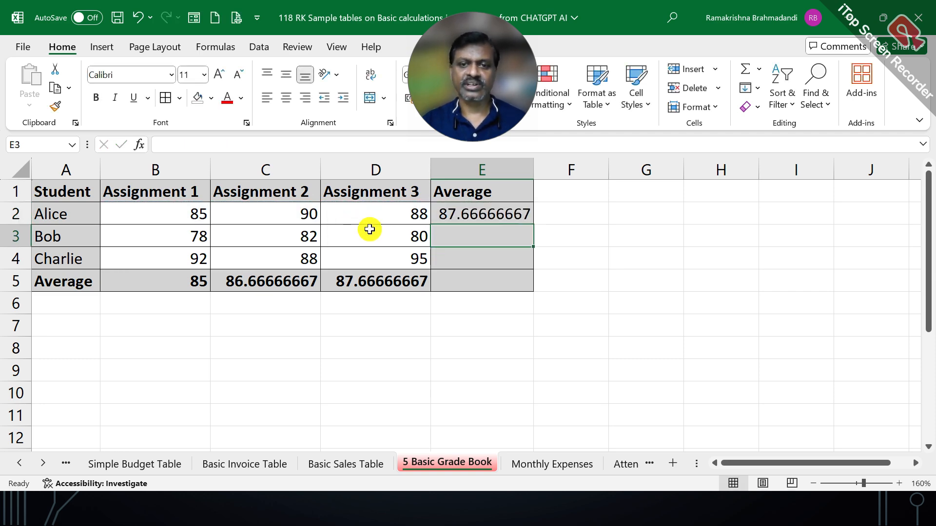
pyautogui.click(460, 213)
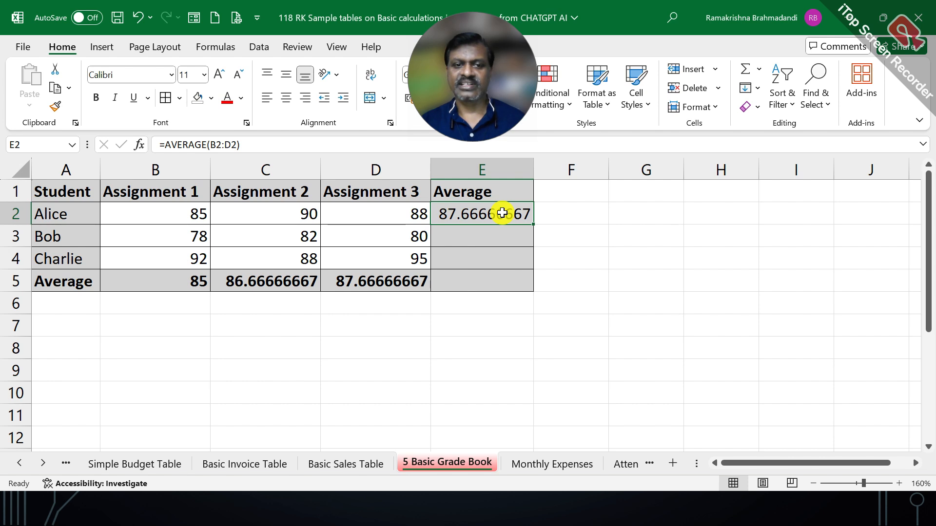
# Clear the existing assignment averages from B5:D5 in the Average row.
pyautogui.moveTo(171, 278); pyautogui.dragTo(356, 278)
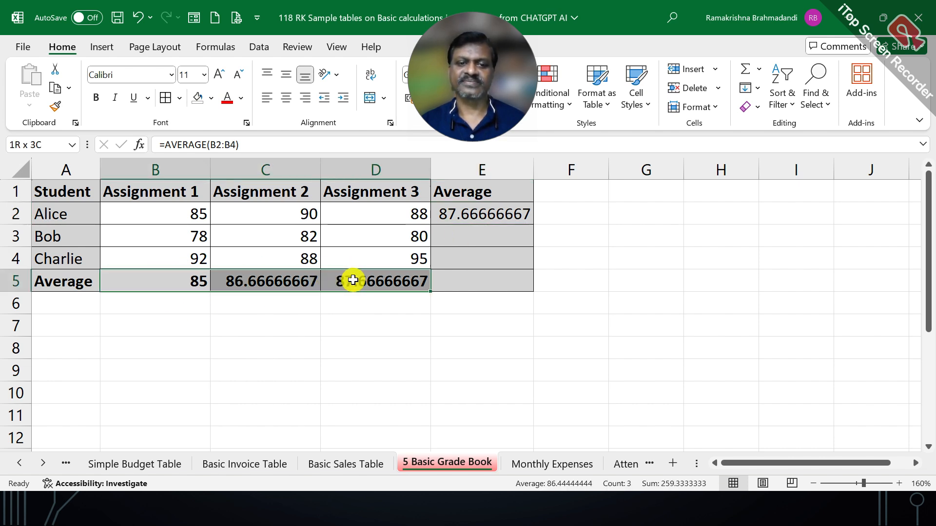
pyautogui.rightClick(359, 284)
pyautogui.click(424, 212)
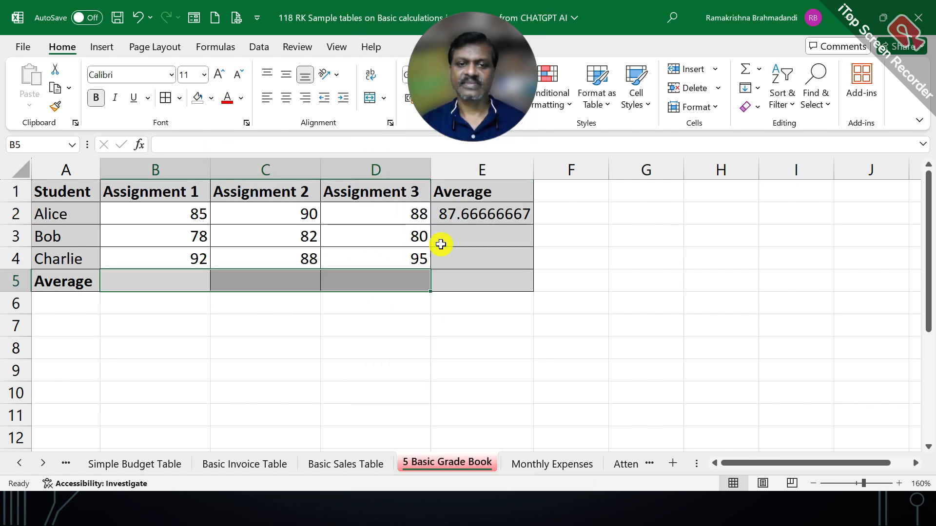
# Format the average in E2 as a number with two decimals and fill its formula down to E4.
pyautogui.click(453, 213)
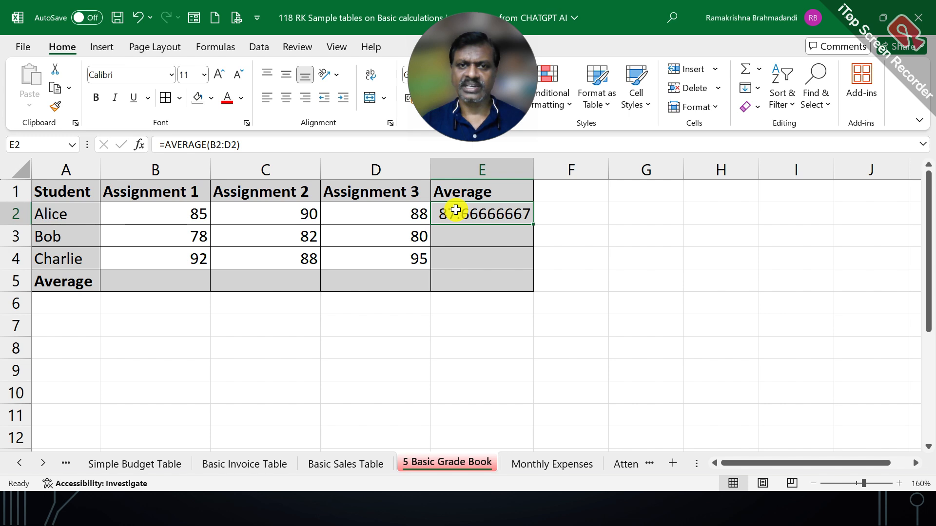
pyautogui.moveTo(476, 94); pyautogui.dragTo(681, 100)
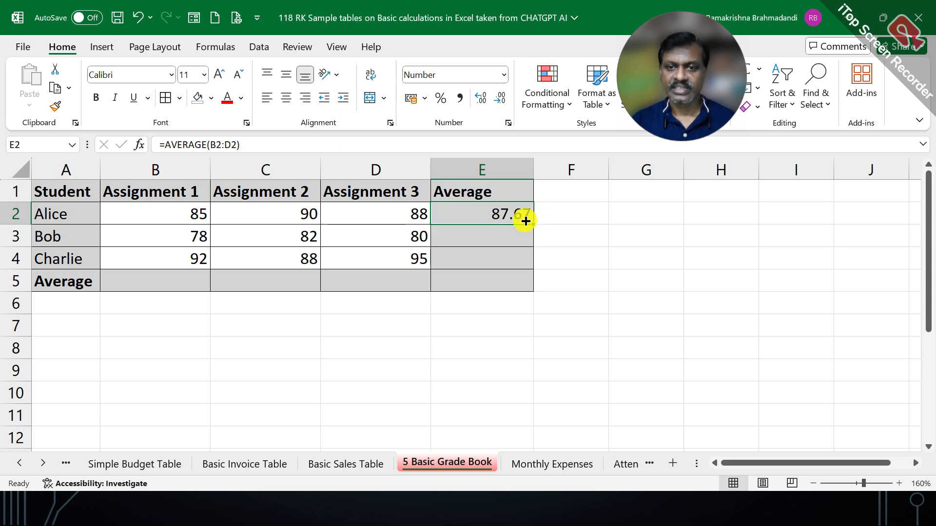
pyautogui.moveTo(525, 221); pyautogui.dragTo(526, 259)
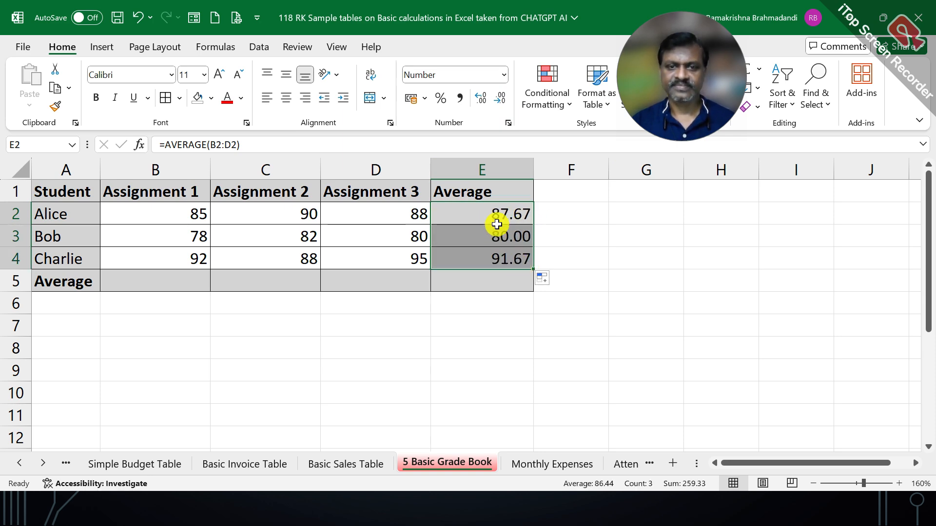
pyautogui.click(483, 253)
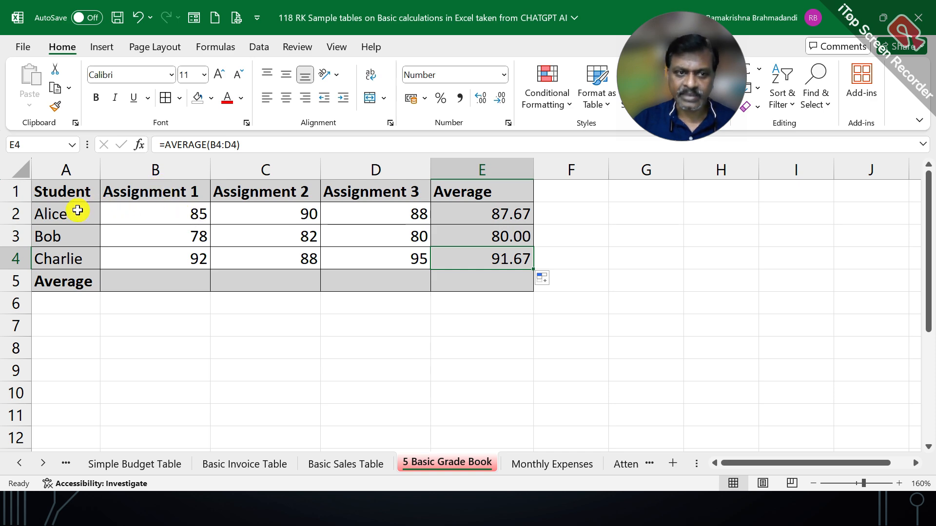
pyautogui.moveTo(75, 208); pyautogui.dragTo(465, 204)
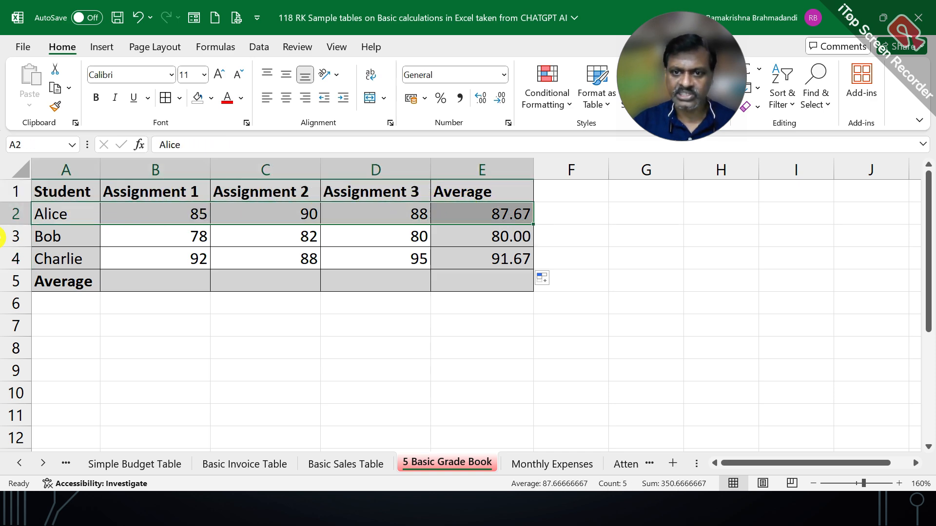
pyautogui.click(506, 212)
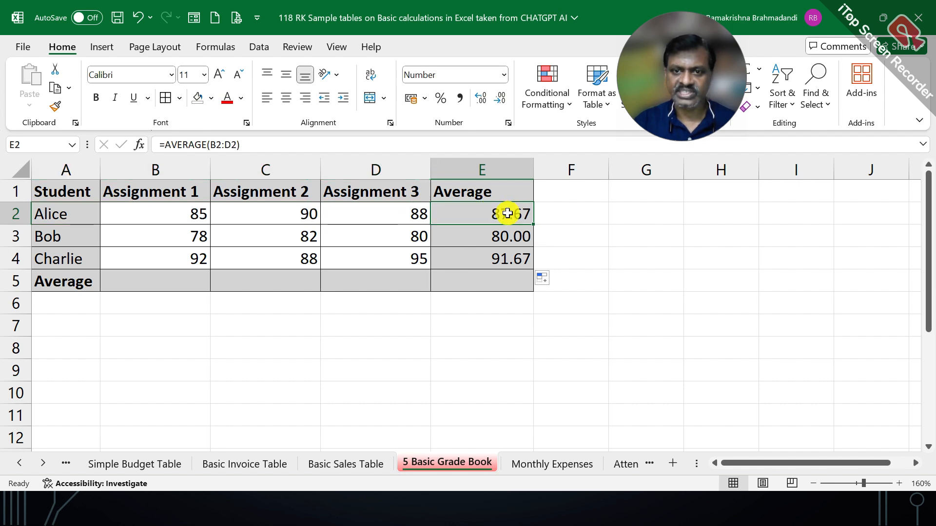
pyautogui.click(464, 251)
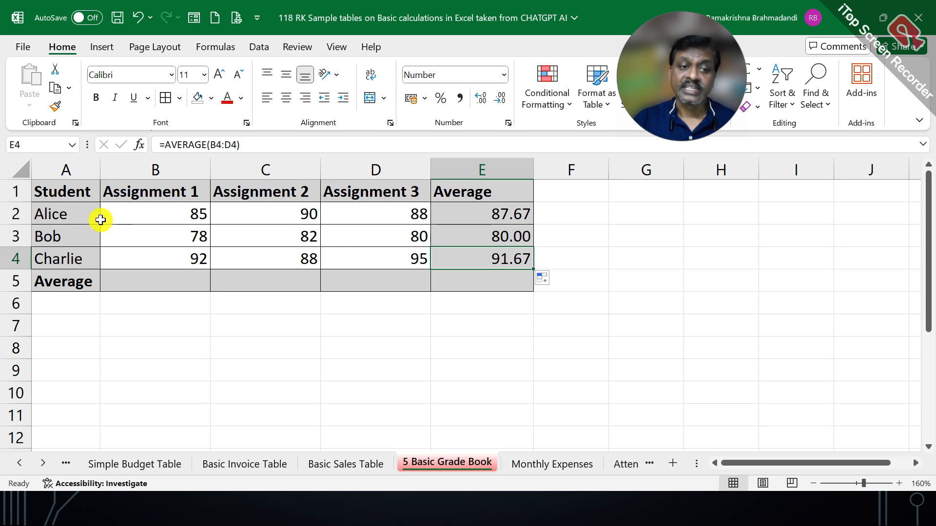
# Average the Assignment 1 scores in B2:B4 into B5 with AutoSum's Average function.
pyautogui.moveTo(144, 187); pyautogui.dragTo(143, 253)
pyautogui.click(156, 214)
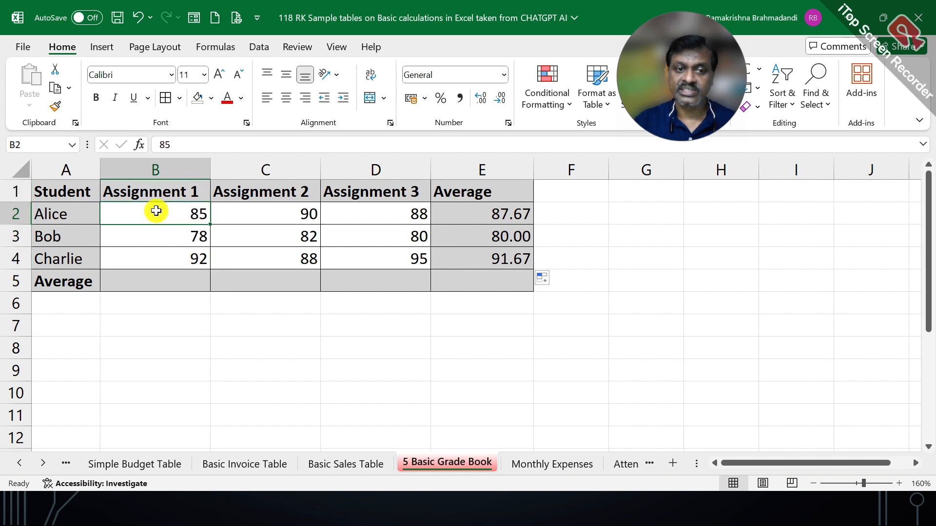
pyautogui.moveTo(156, 210); pyautogui.dragTo(155, 258)
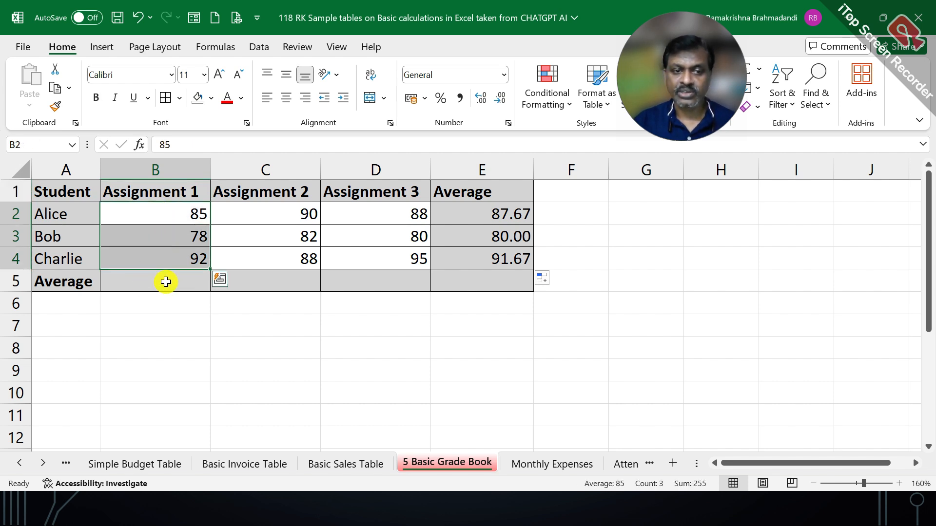
pyautogui.moveTo(714, 80); pyautogui.dragTo(460, 95)
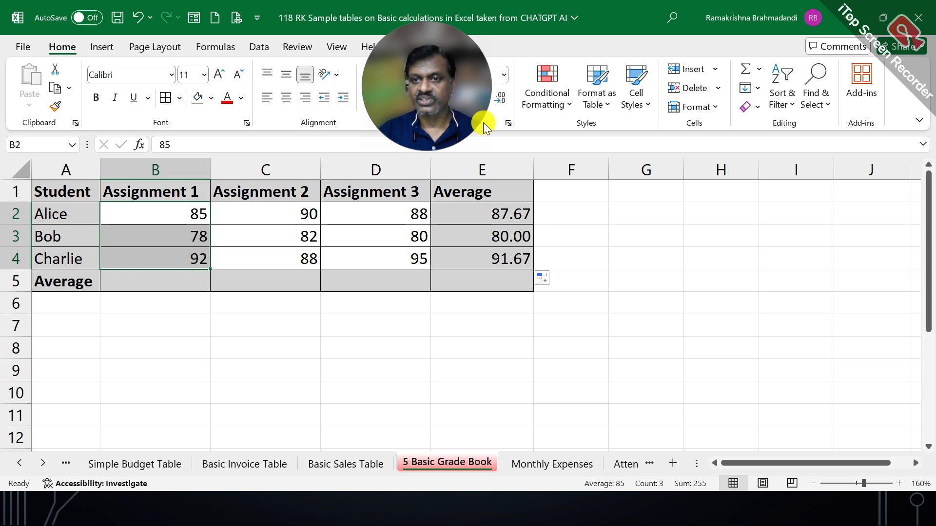
pyautogui.click(758, 68)
pyautogui.click(772, 112)
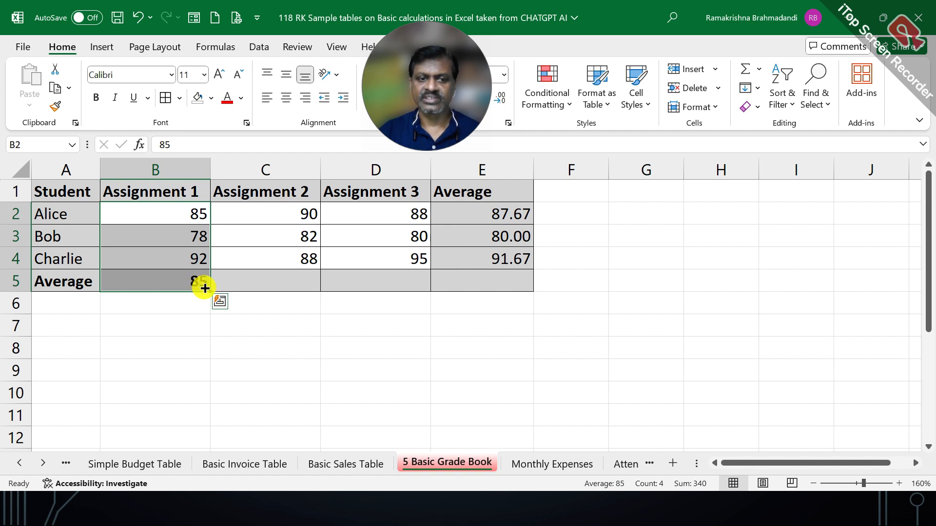
# Fill the Assignment 1 average formula from B5 across to D5 and check the ranges used in C5 and D5.
pyautogui.click(168, 281)
pyautogui.moveTo(205, 289); pyautogui.dragTo(425, 280)
pyautogui.click(273, 278)
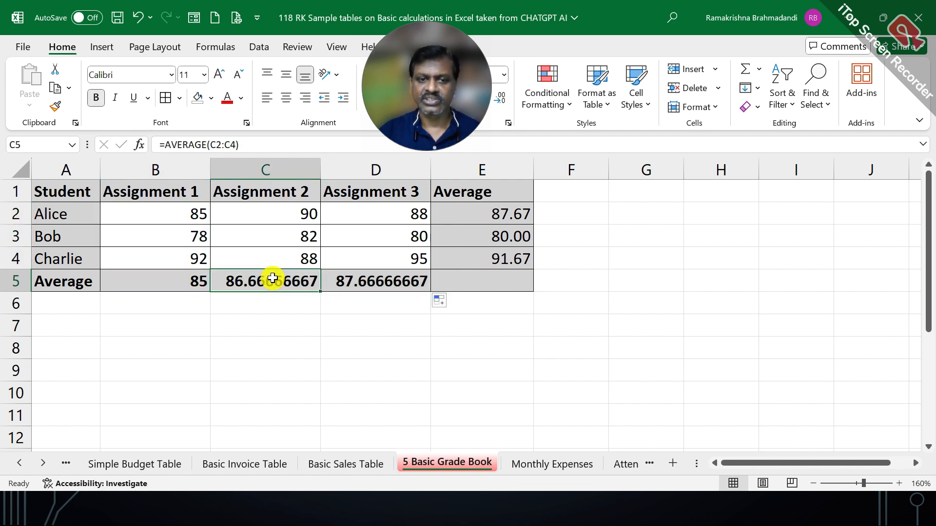
pyautogui.doubleClick(273, 278)
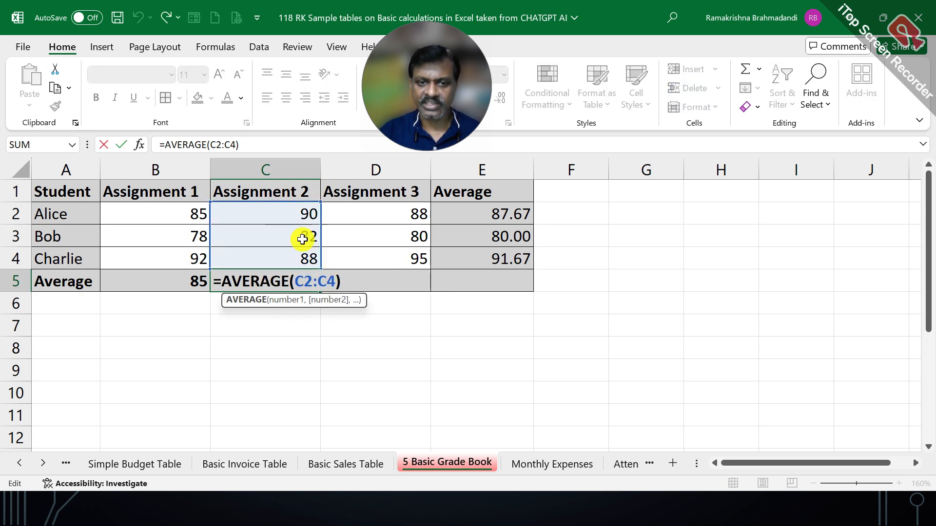
pyautogui.moveTo(363, 215); pyautogui.dragTo(376, 266)
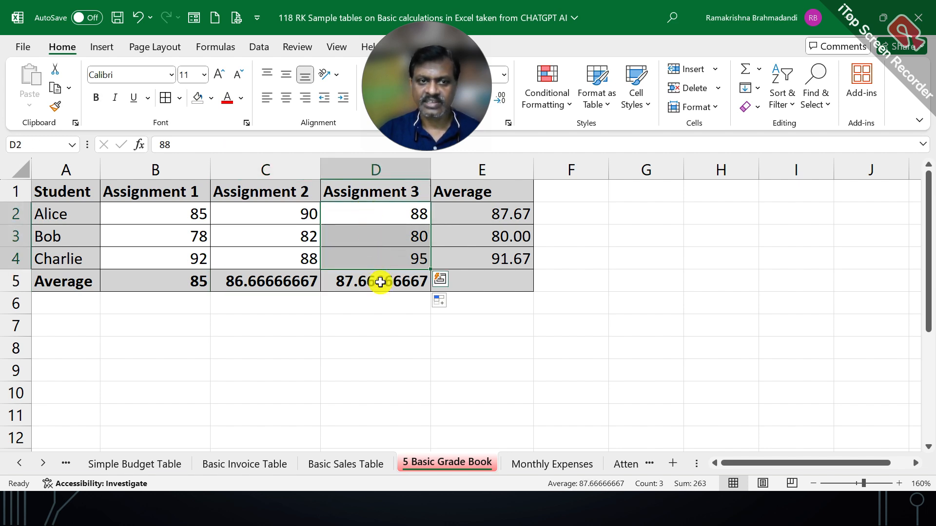
pyautogui.doubleClick(380, 282)
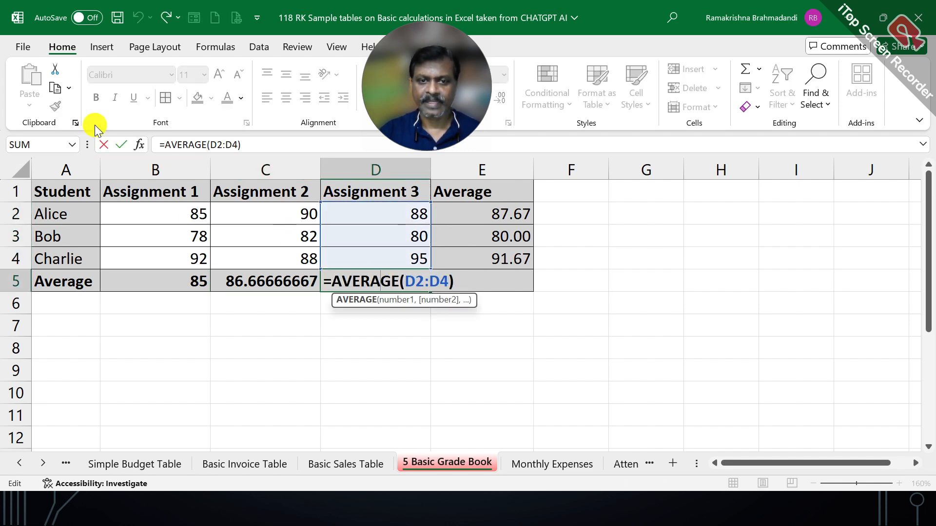
pyautogui.click(121, 144)
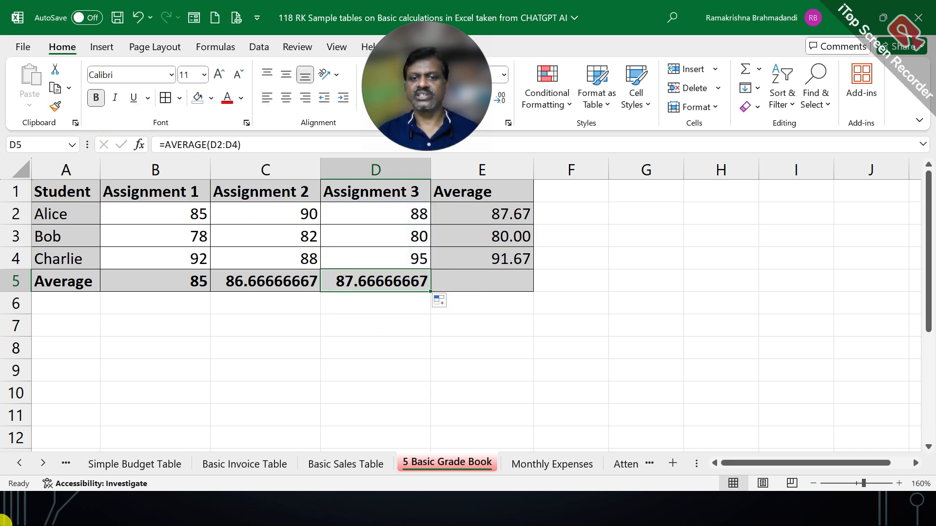
pyautogui.click(345, 252)
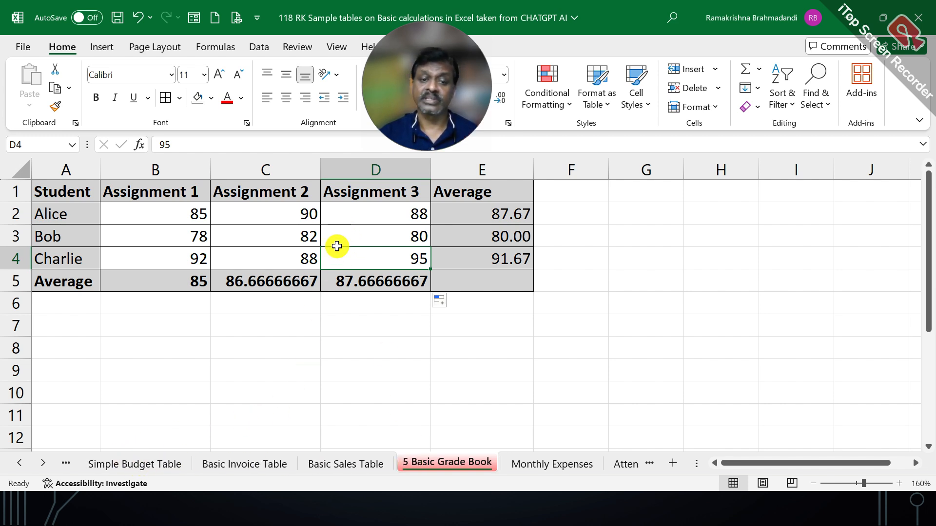
# Save the workbook and open the Basic Artithmetic Calculations sheet.
pyautogui.click(117, 17)
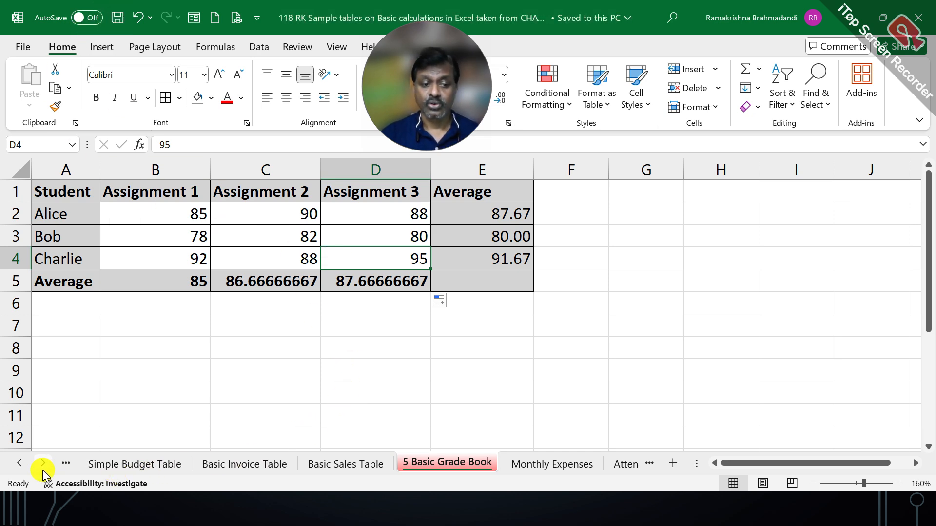
pyautogui.click(18, 463)
pyautogui.click(131, 464)
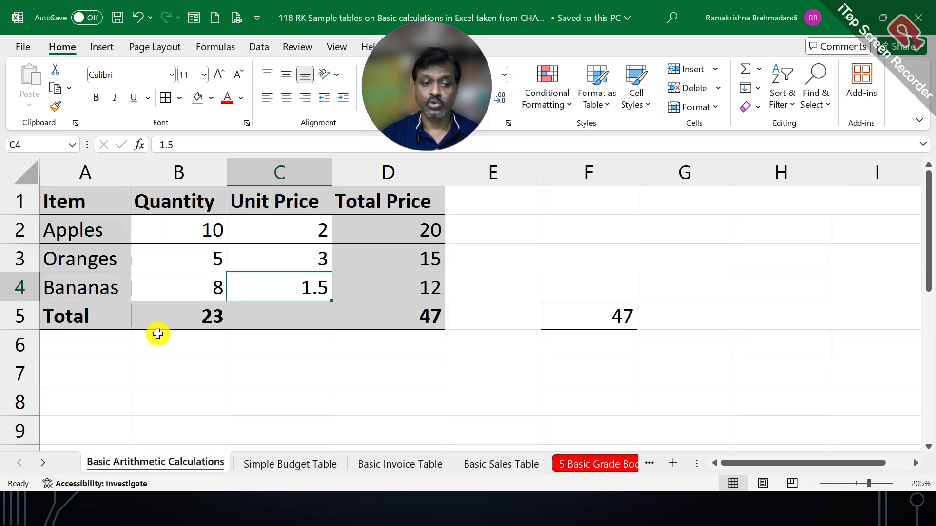